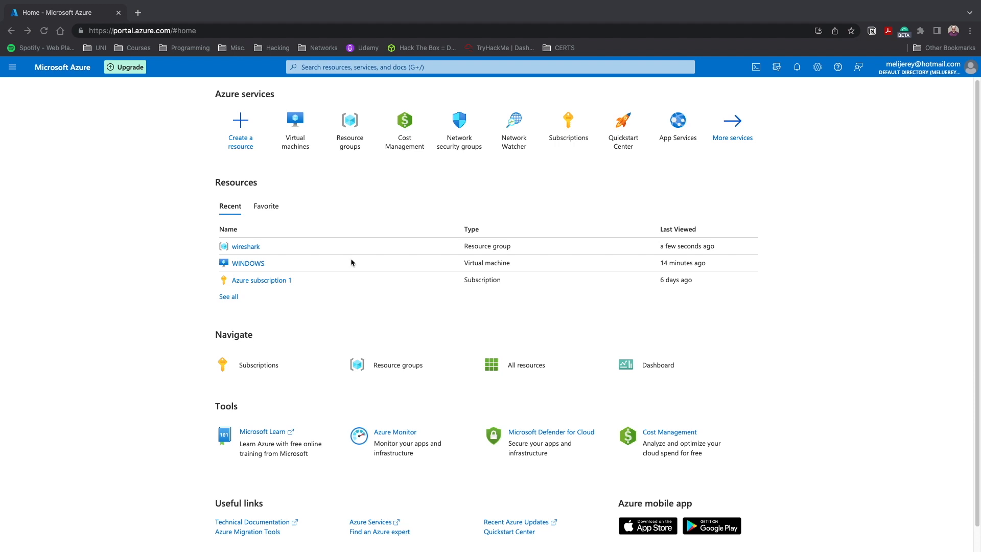
# - Check the private IP addresses of the WINDOWS and UBUNTU virtual machines
pyautogui.click(300, 146)
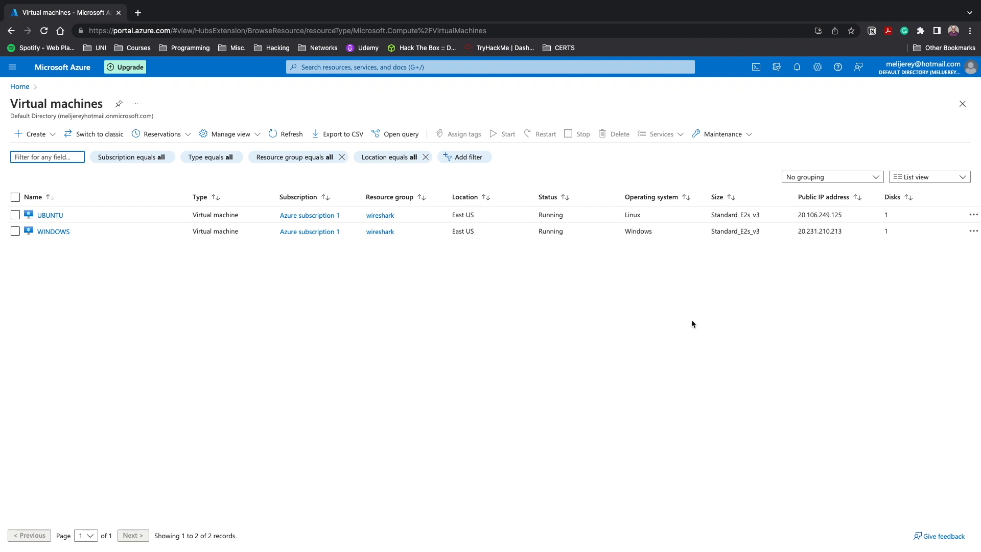
pyautogui.click(53, 233)
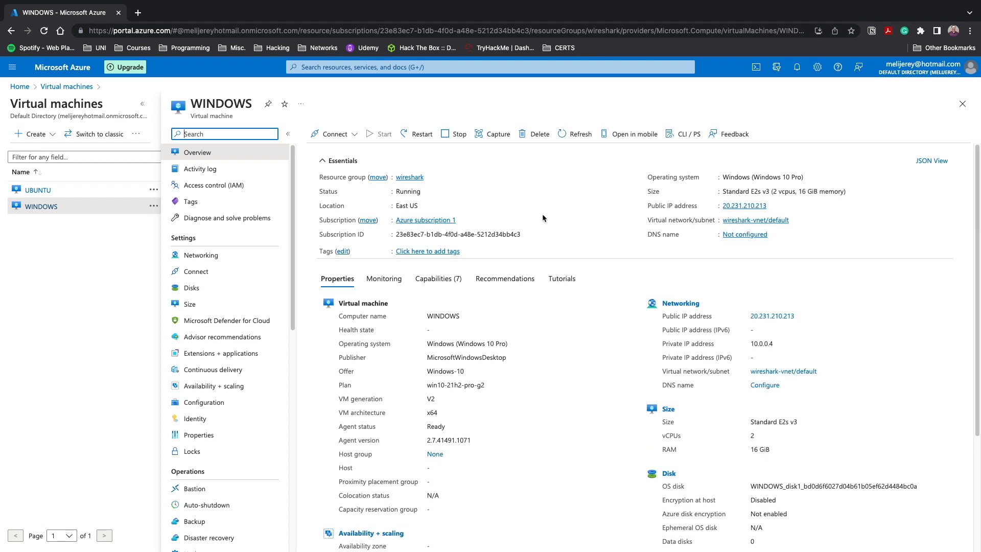
pyautogui.moveTo(774, 347); pyautogui.dragTo(748, 347)
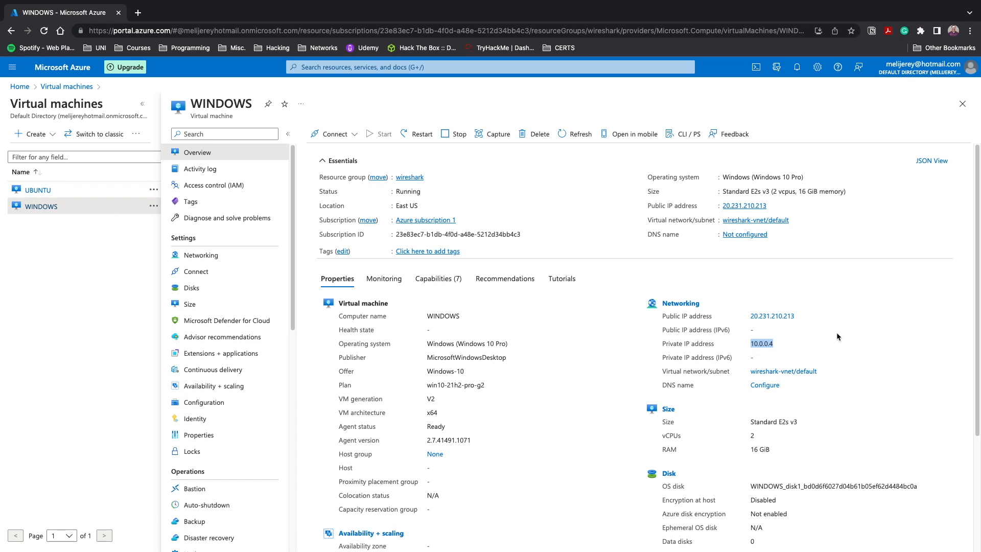
pyautogui.click(36, 191)
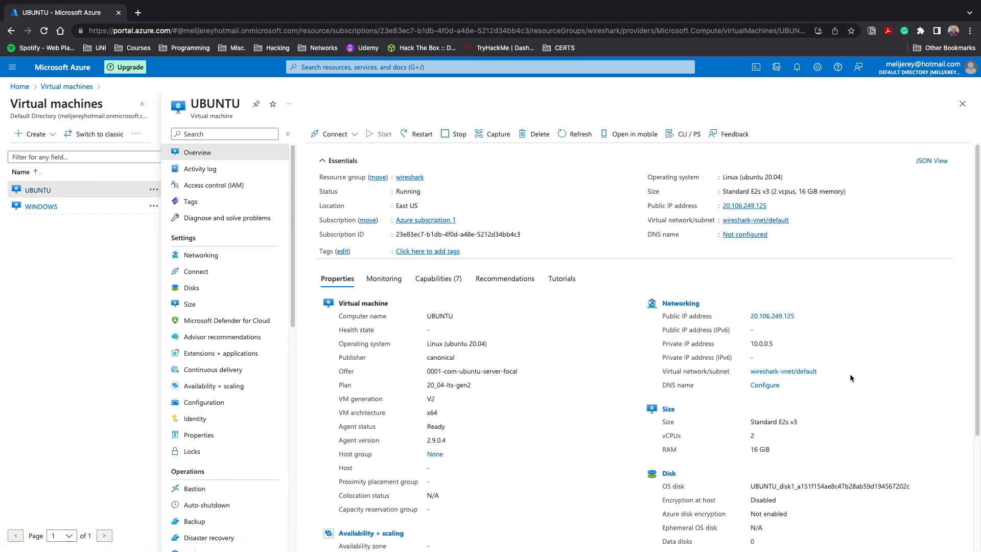
pyautogui.moveTo(774, 343); pyautogui.dragTo(734, 343)
pyautogui.click(152, 299)
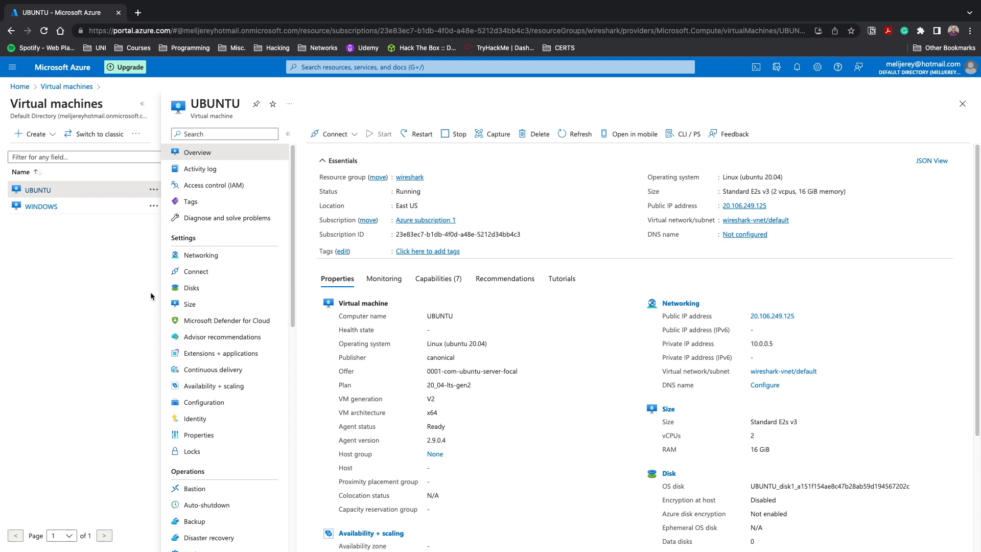
# - Copy the WINDOWS virtual machine's public IP address and save it as the existing PC entry's name in Microsoft Remote Desktop
pyautogui.click(39, 209)
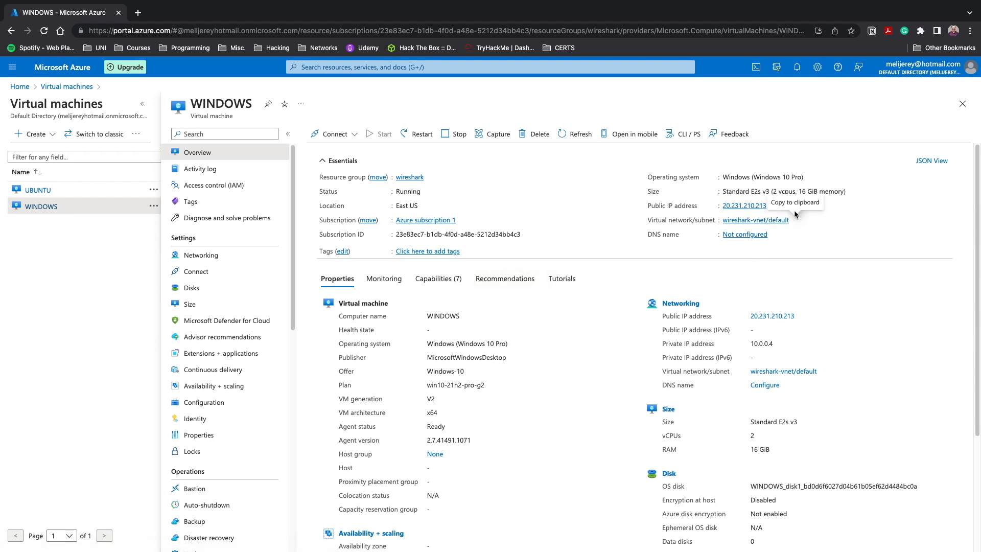
pyautogui.click(774, 206)
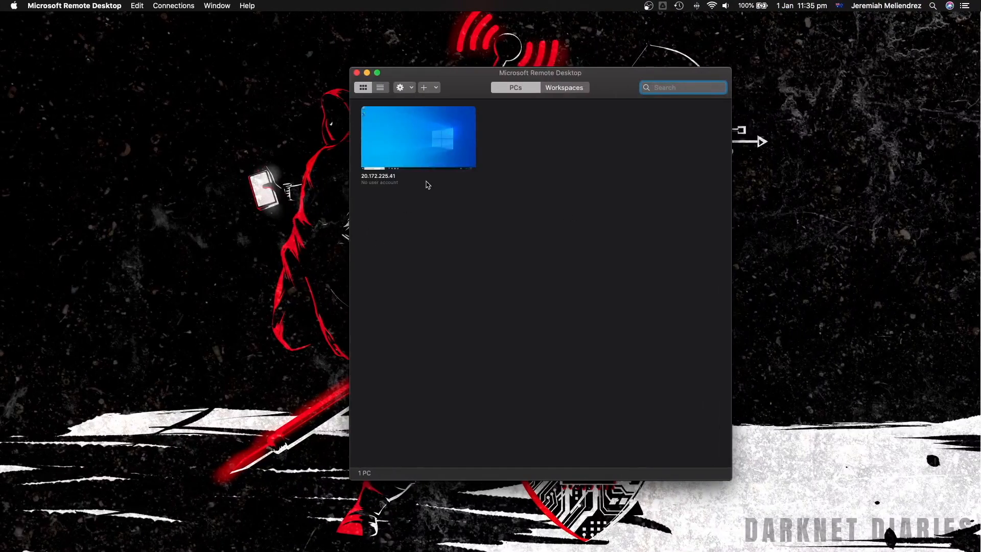
pyautogui.click(467, 161)
pyautogui.click(495, 197)
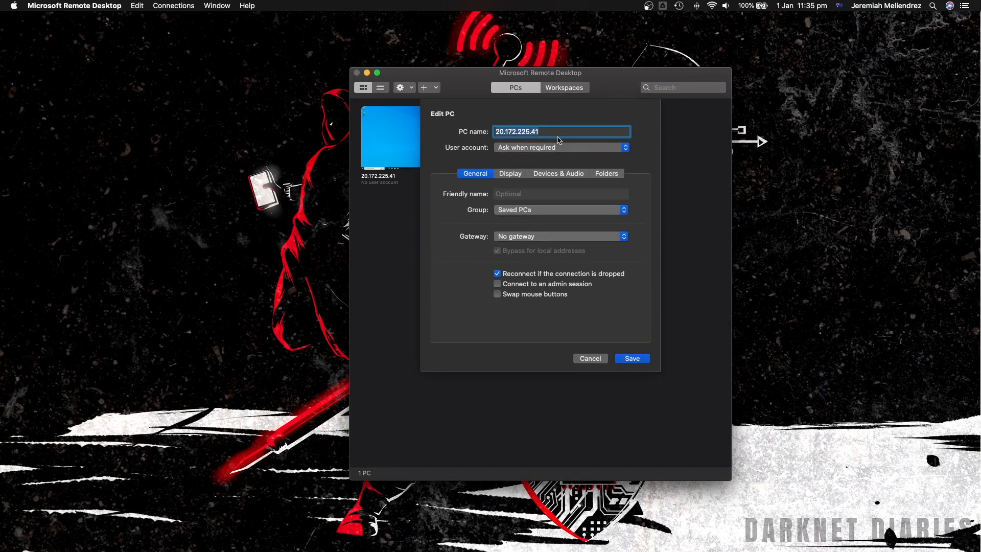
pyautogui.press('super+v')
pyautogui.click(633, 358)
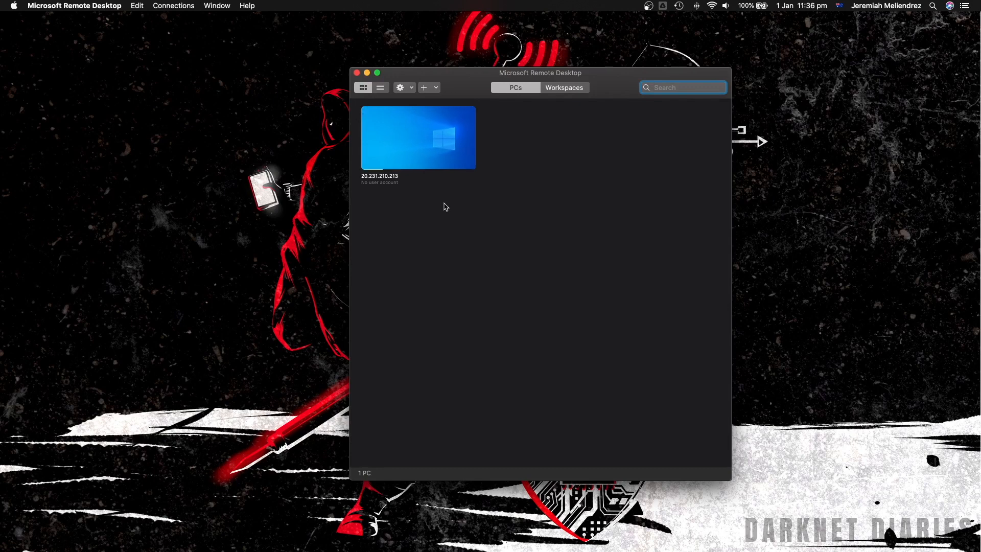
# - Connect to the saved PC 20.231.210.213 as labuser with the account password, continuing despite the unverified certificate
pyautogui.click(433, 147)
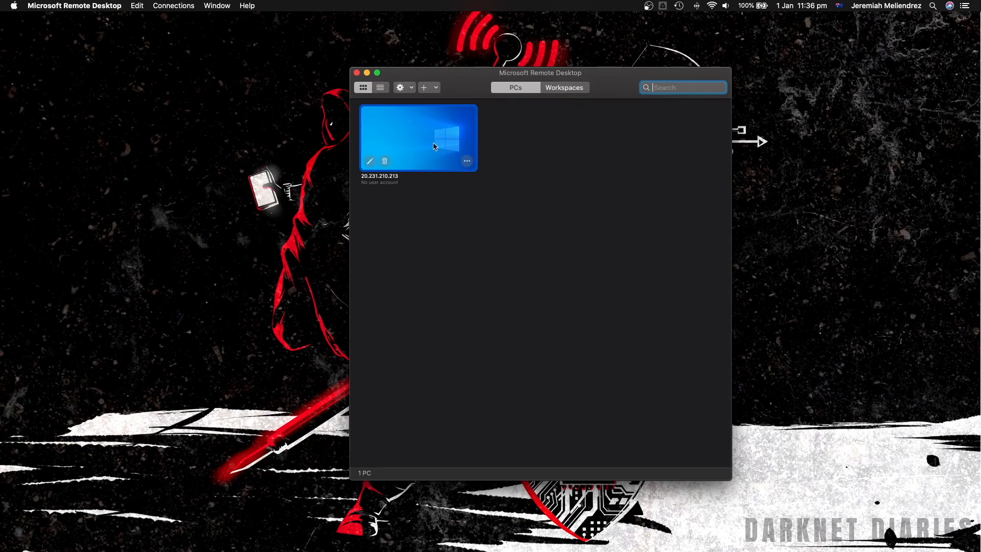
pyautogui.doubleClick(431, 156)
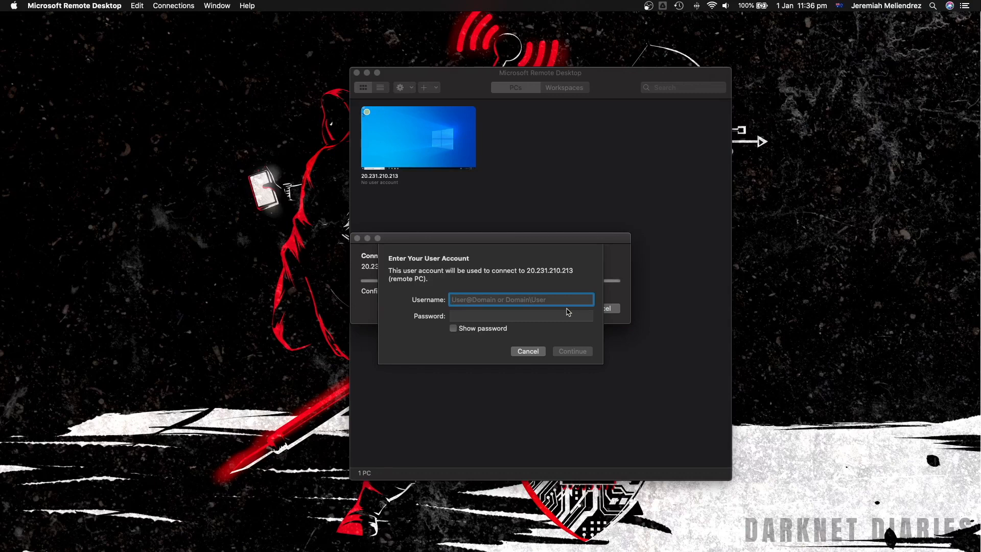
pyautogui.write('labuser')
pyautogui.press('Tab')
pyautogui.write('•••••••••••••')
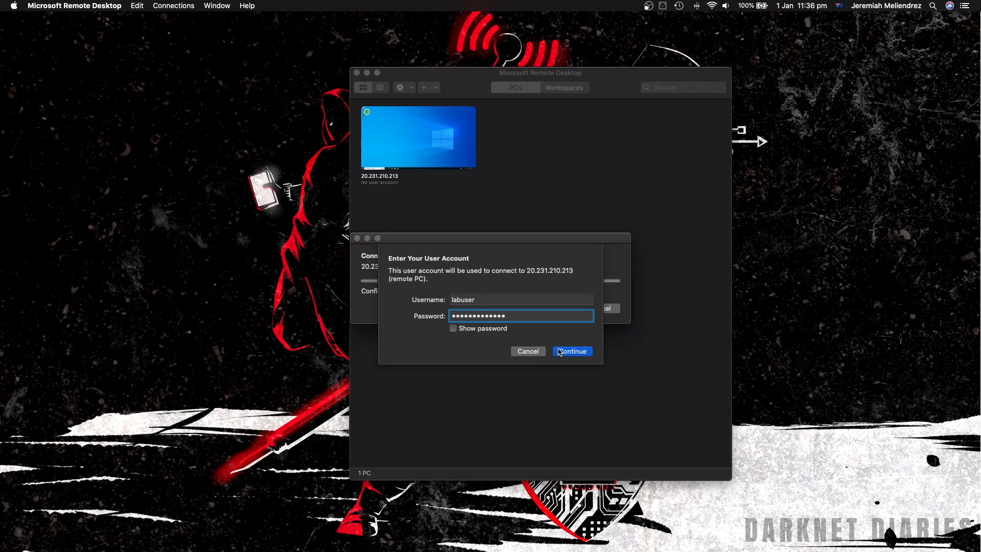
pyautogui.click(560, 352)
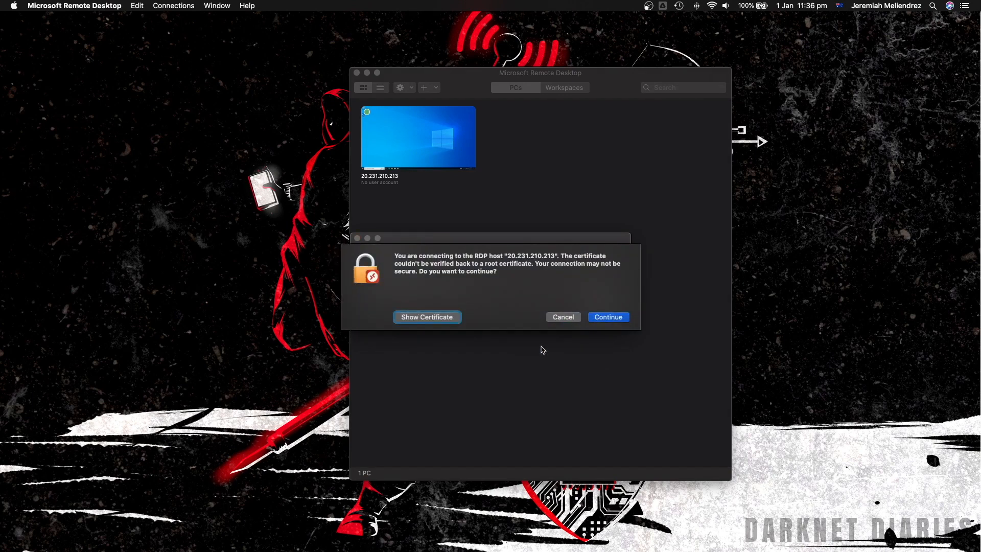
pyautogui.click(608, 317)
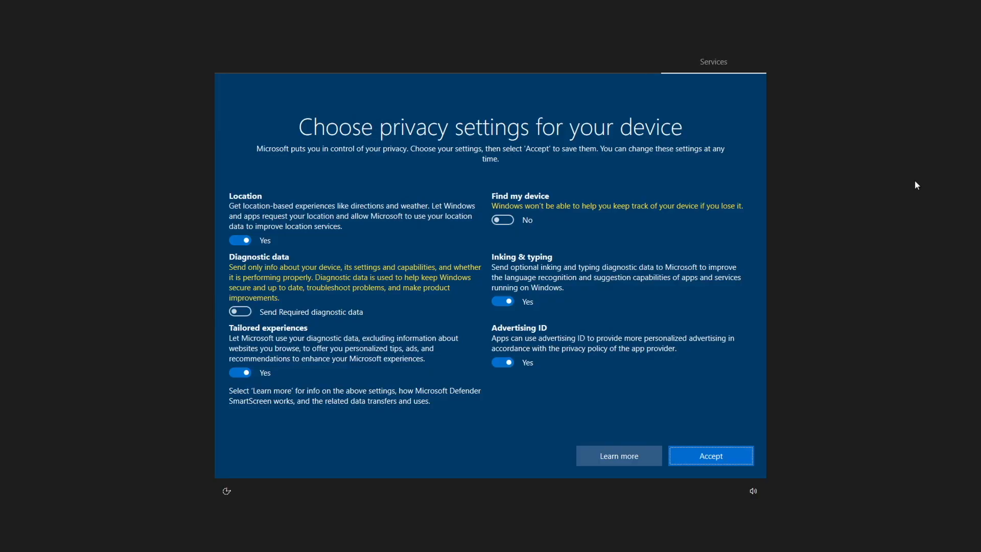
# - Turn off Inking & typing, Advertising ID, Tailored experiences and Location in the device privacy settings, and accept them
pyautogui.click(506, 301)
pyautogui.click(510, 367)
pyautogui.click(240, 373)
pyautogui.click(246, 239)
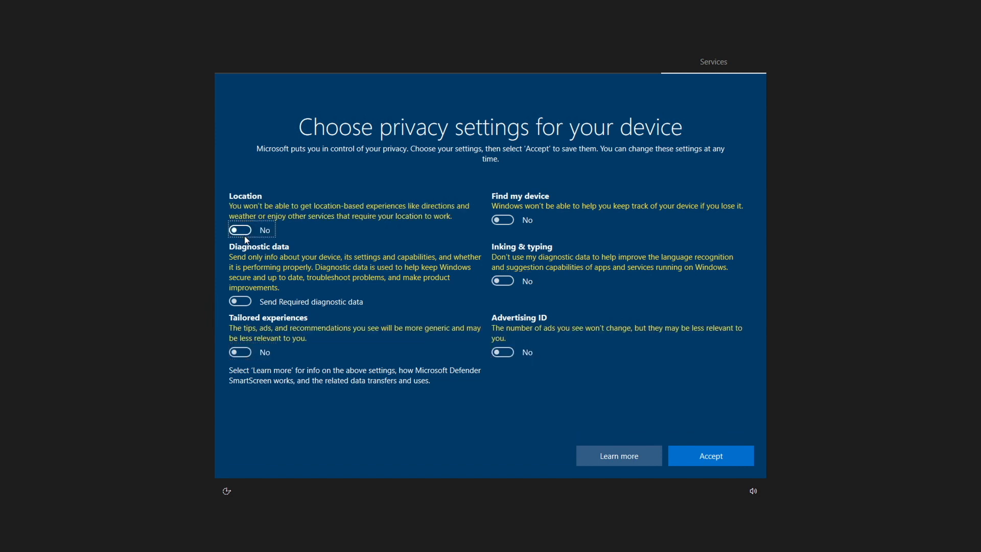
pyautogui.click(694, 456)
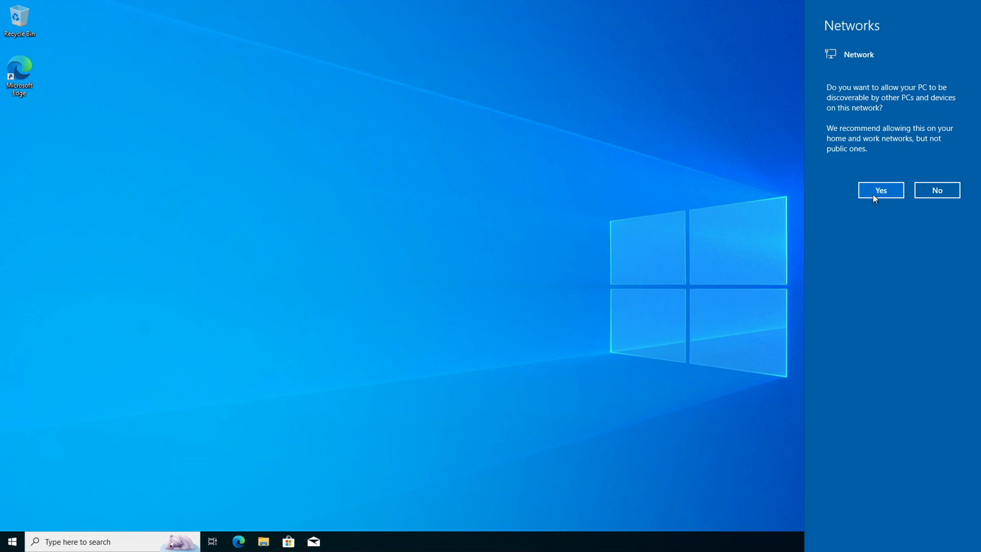
pyautogui.click(696, 226)
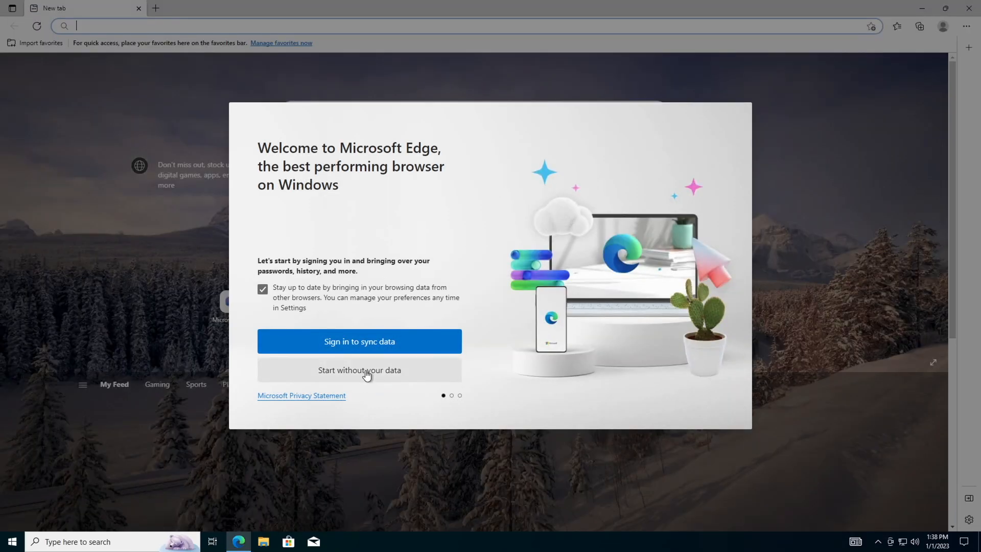
# - Complete the Microsoft Edge first-run setup without signing in or importing Google browsing data
pyautogui.click(367, 372)
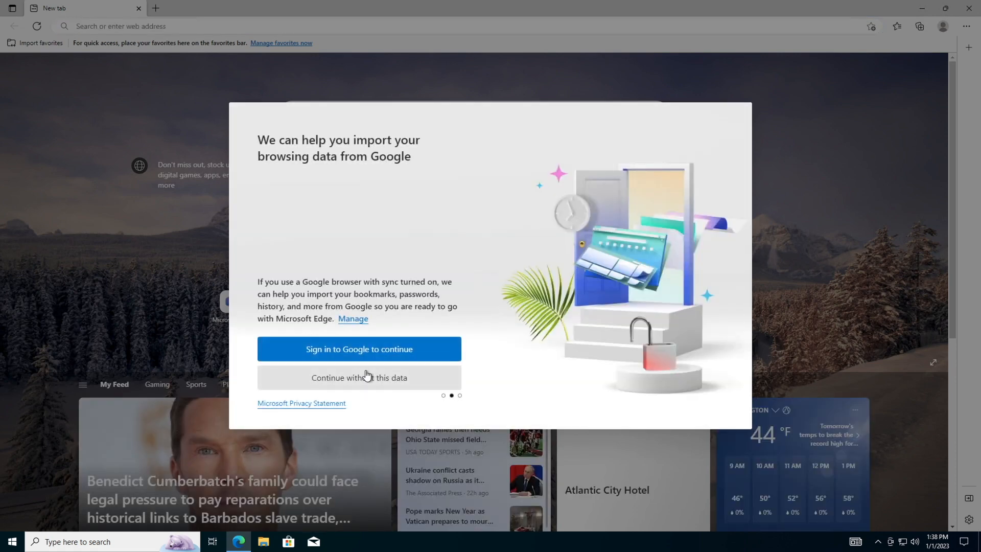
pyautogui.click(367, 377)
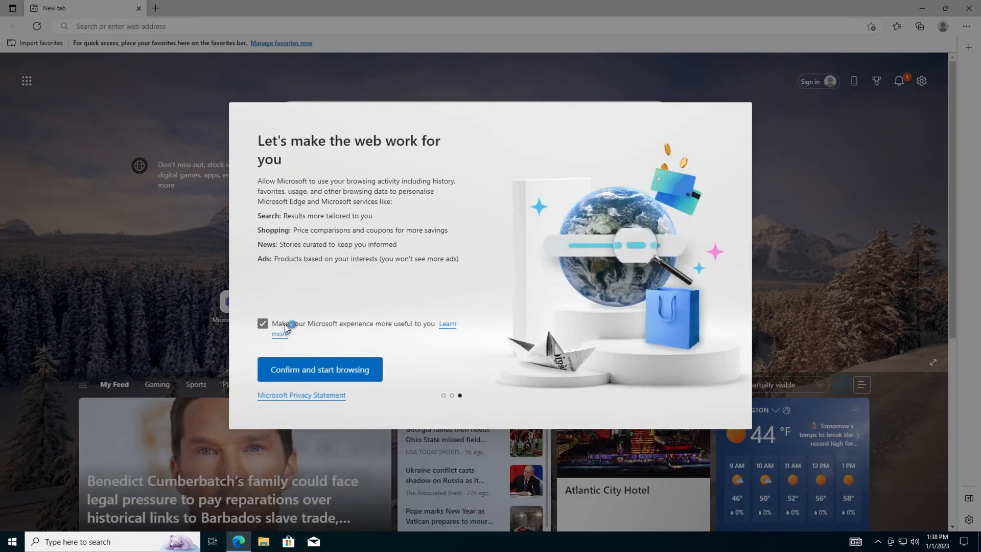
pyautogui.click(320, 369)
# - Go to google.com and search for wireshark
pyautogui.click(123, 30)
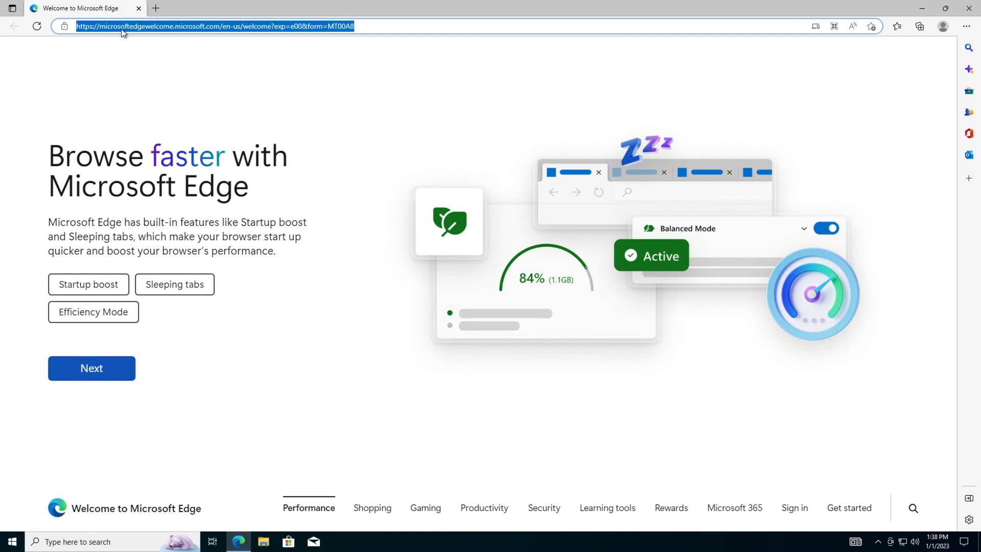
pyautogui.write('goog')
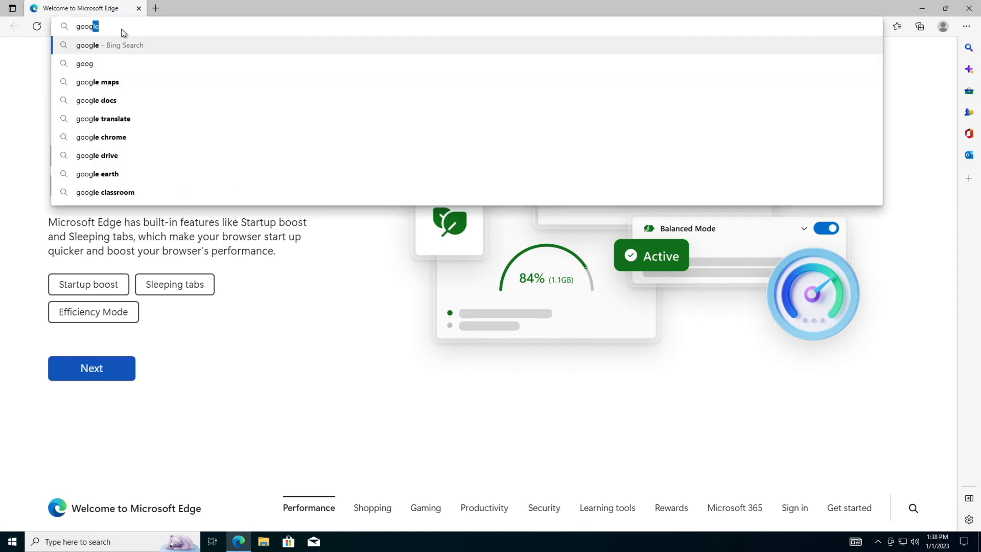
pyautogui.write('le.com')
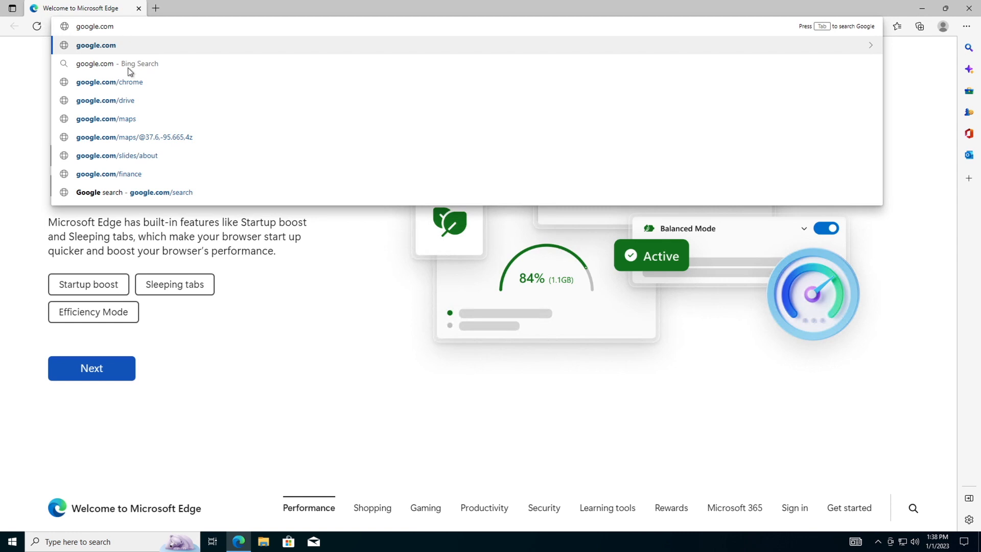
pyautogui.press('Return')
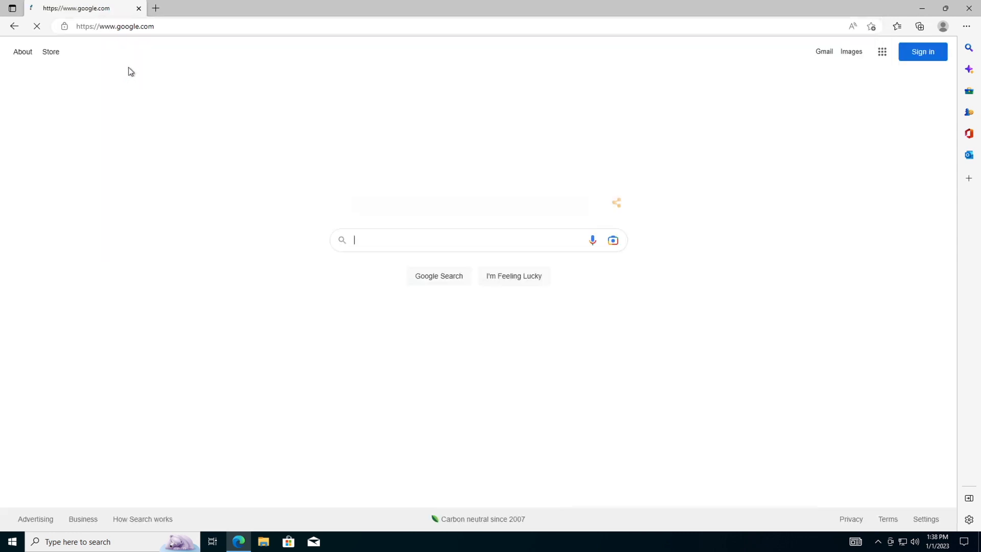
pyautogui.click(406, 245)
pyautogui.write('wireshark')
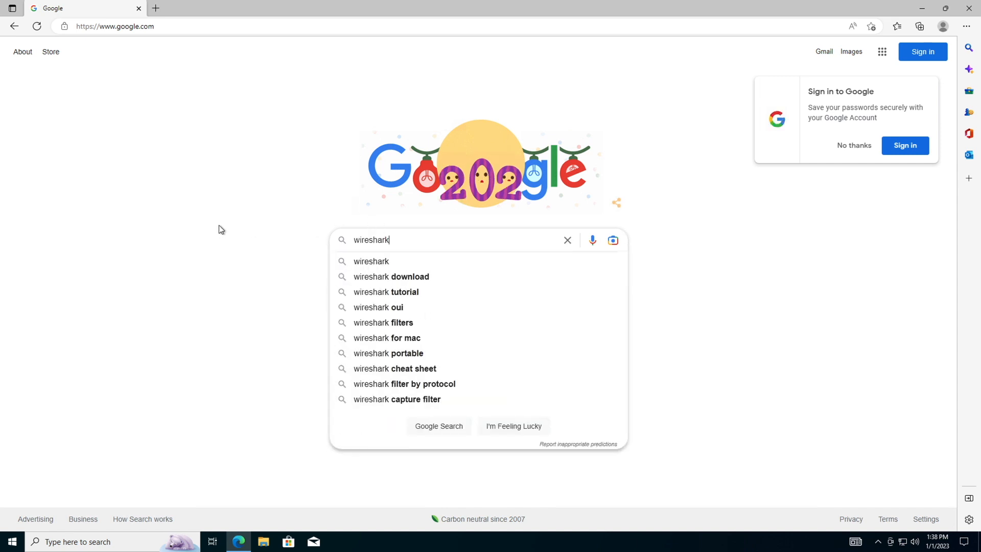
pyautogui.press('Return')
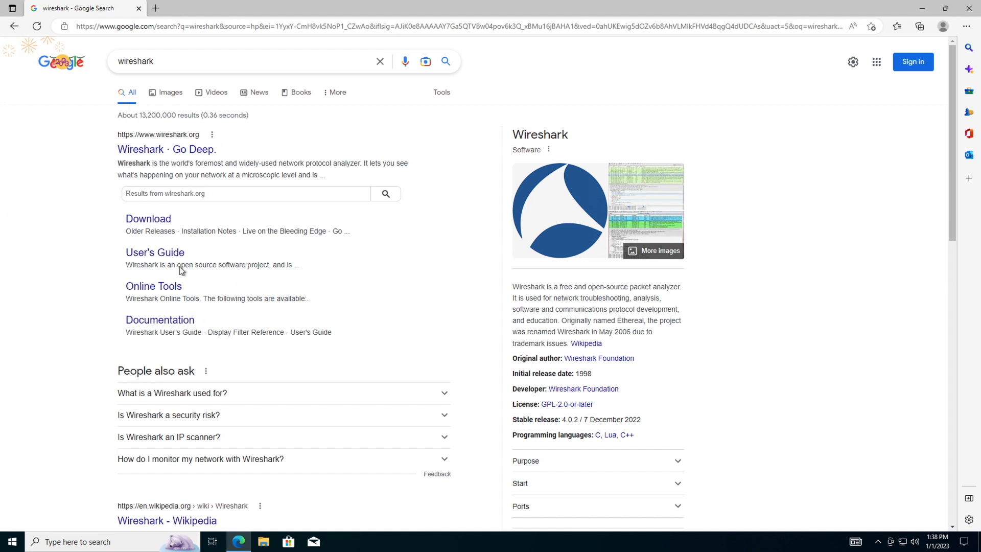
# - Download the stable 4.0.2 Windows Installer (64-bit) from the Wireshark download page and launch it
pyautogui.click(141, 223)
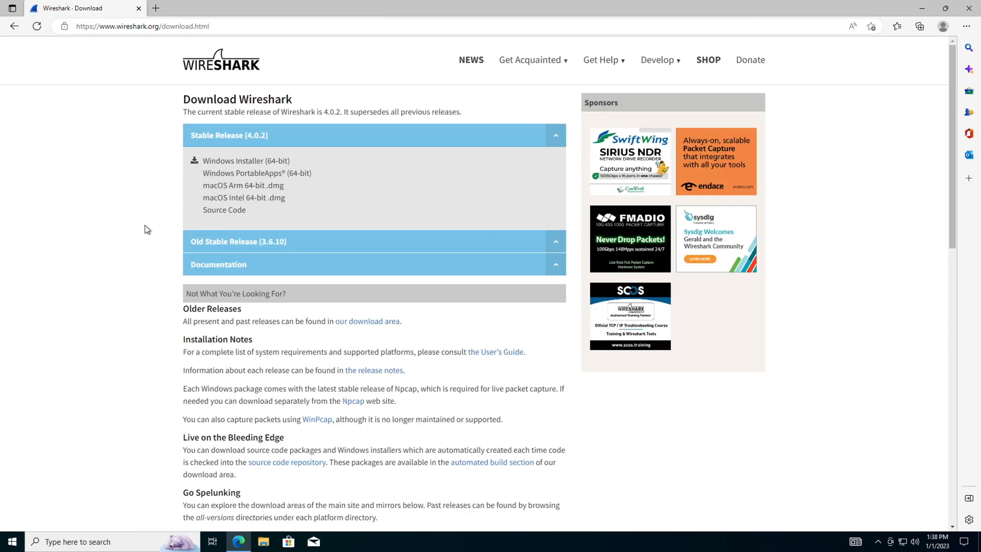
pyautogui.click(252, 163)
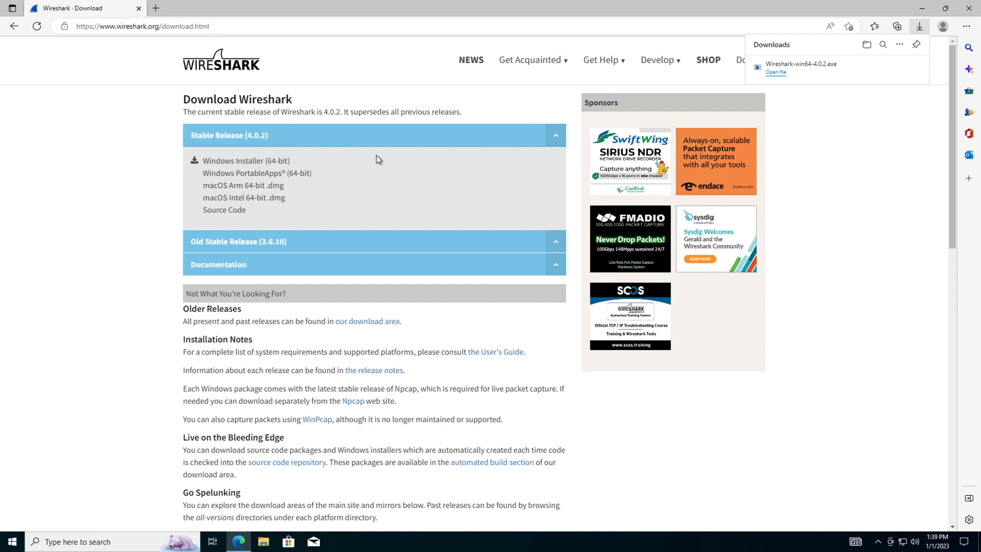
pyautogui.click(778, 73)
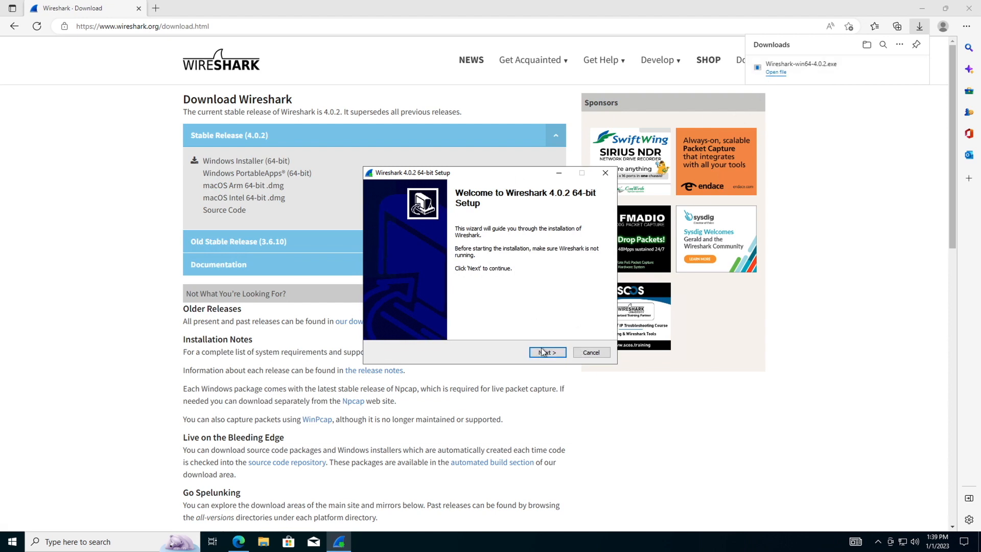
# - Acknowledge the Wireshark license, keep the default components, add a desktop icon, and accept C:\Program Files\Wireshark as the destination folder
pyautogui.click(546, 353)
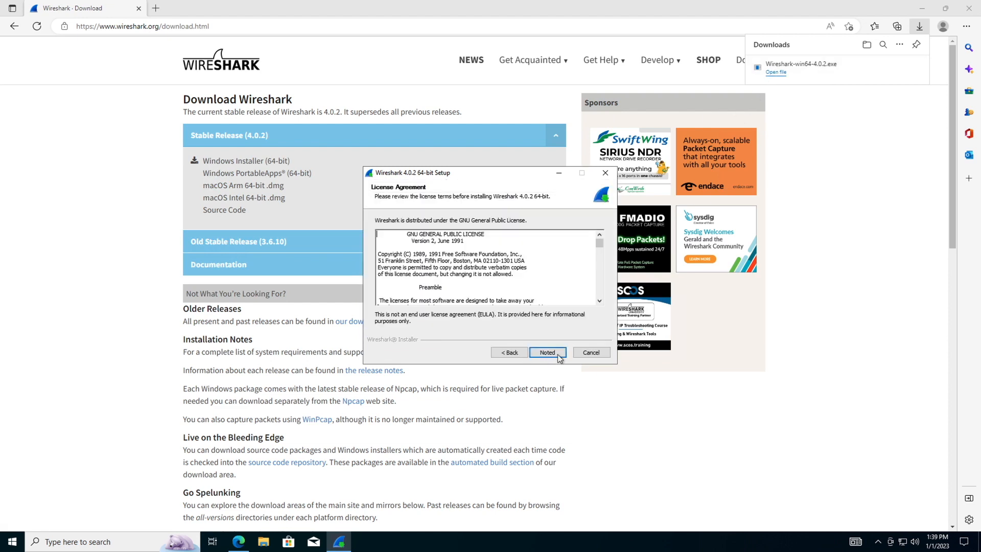
pyautogui.click(557, 355)
pyautogui.click(558, 356)
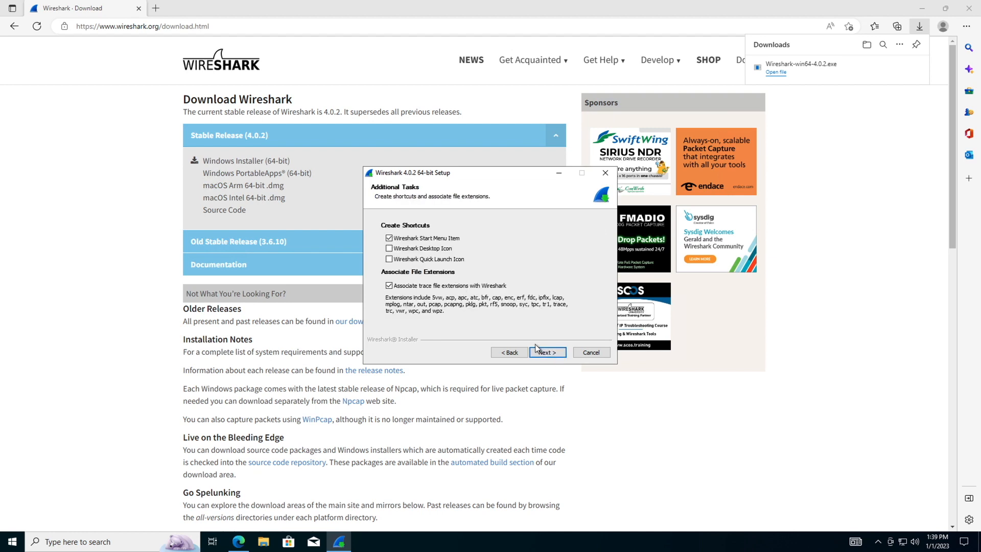
pyautogui.click(396, 249)
pyautogui.click(551, 353)
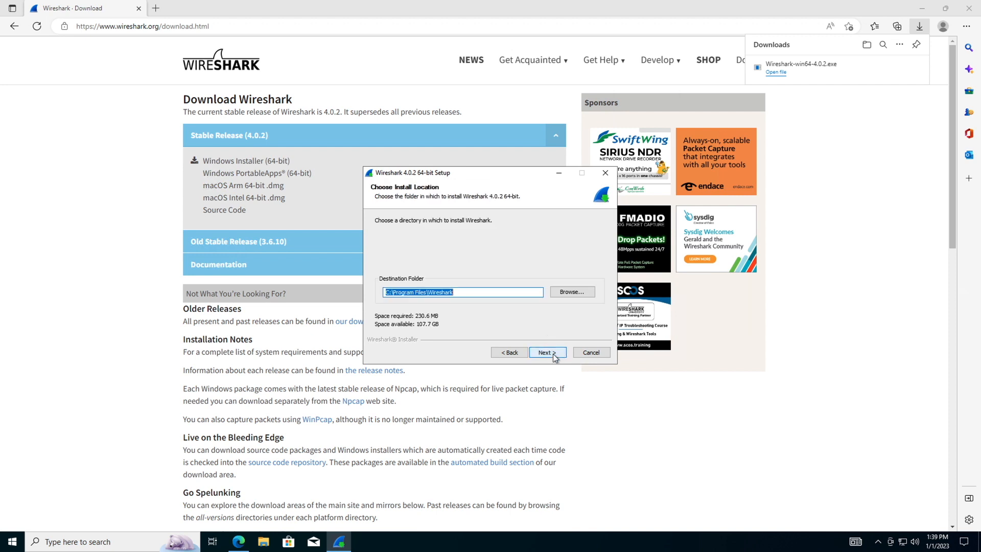
pyautogui.click(553, 354)
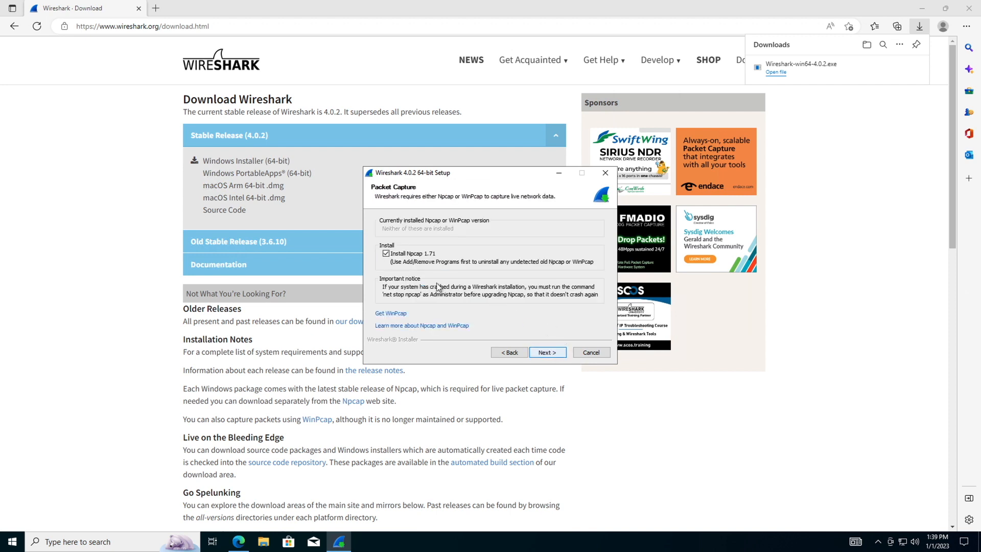
# - Start the Wireshark installation with Npcap 1.71 included and USBPcap left out, and agree to the Npcap license
pyautogui.click(411, 255)
pyautogui.click(547, 353)
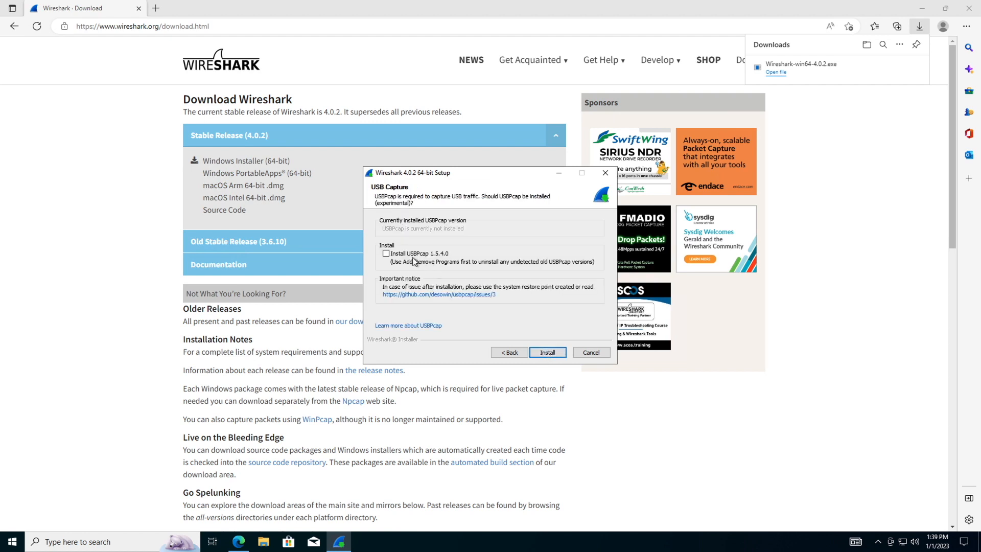
pyautogui.click(547, 352)
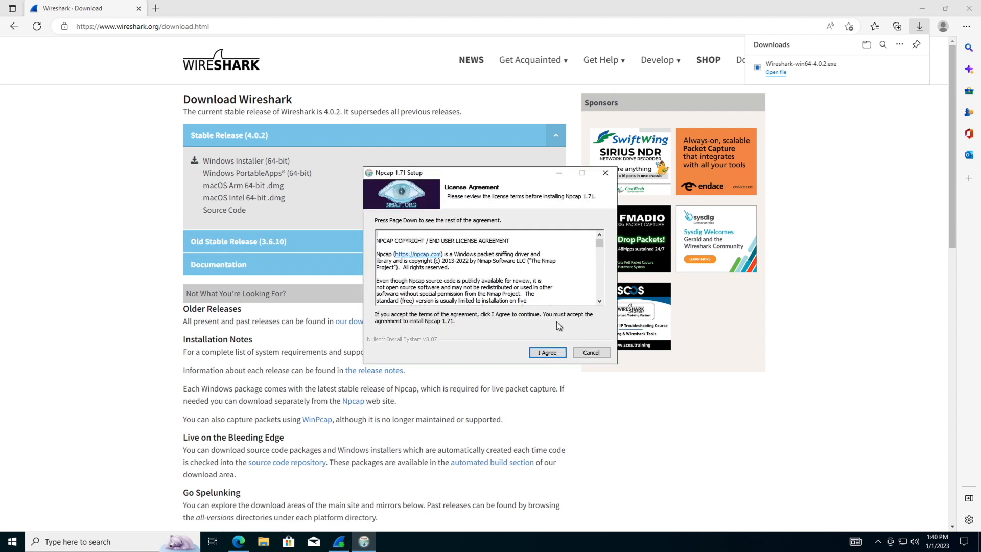
pyautogui.click(547, 352)
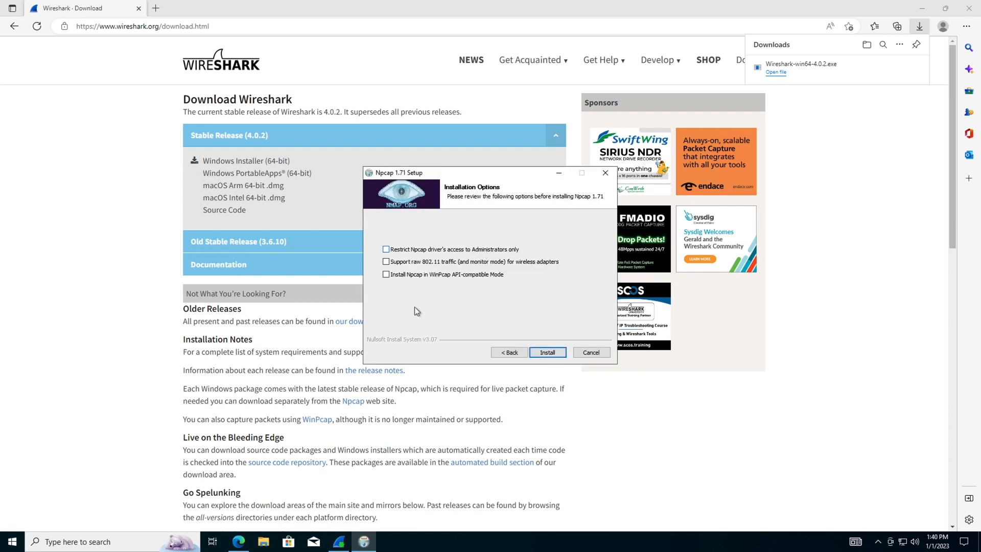
# - Install Npcap 1.71 with none of its optional settings, close the browser, and finish the Wireshark 4.0.2 setup
pyautogui.click(556, 353)
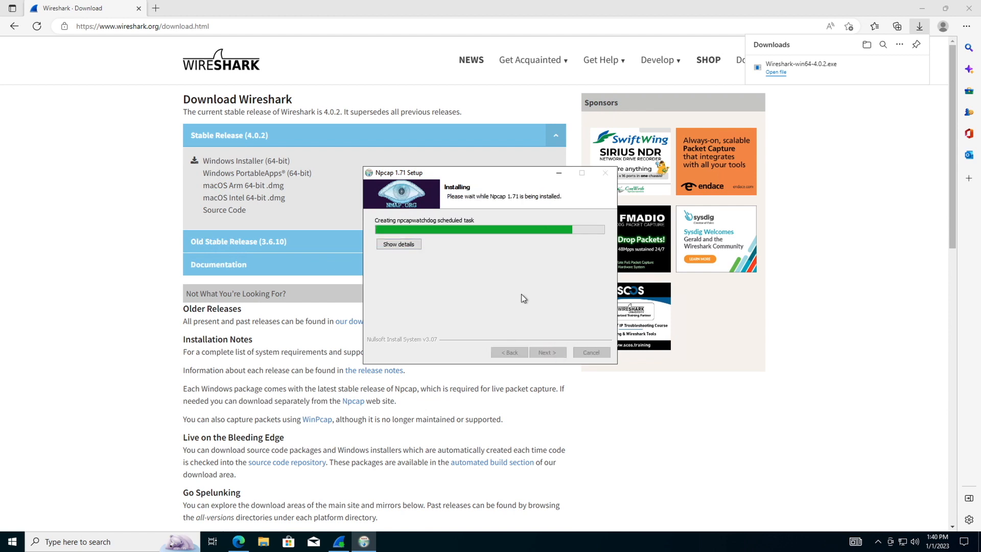
pyautogui.click(546, 352)
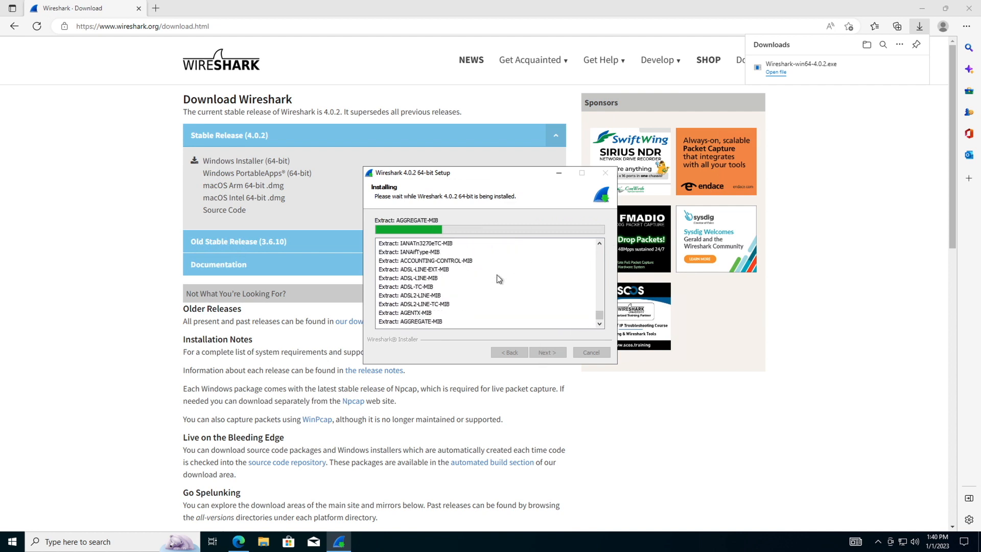
pyautogui.click(969, 9)
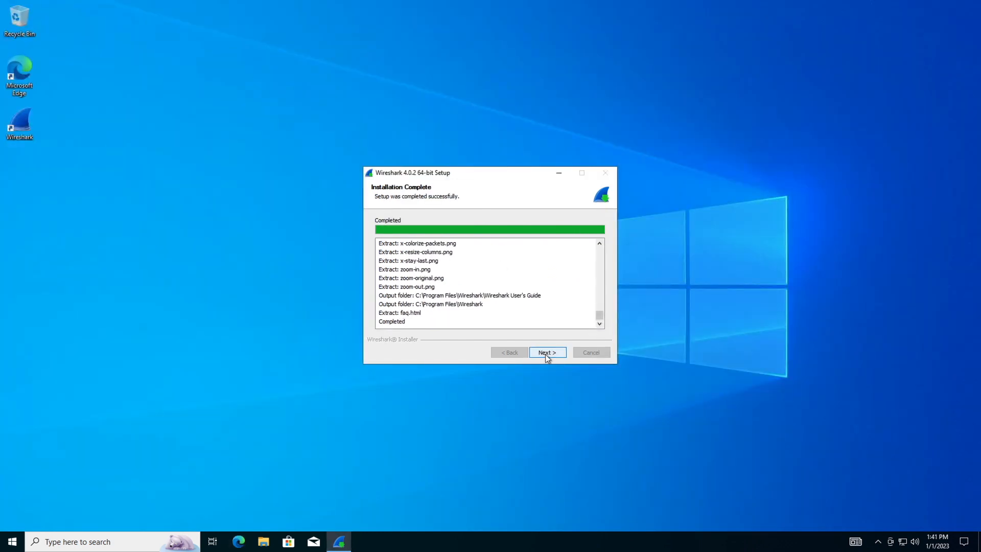
pyautogui.click(545, 354)
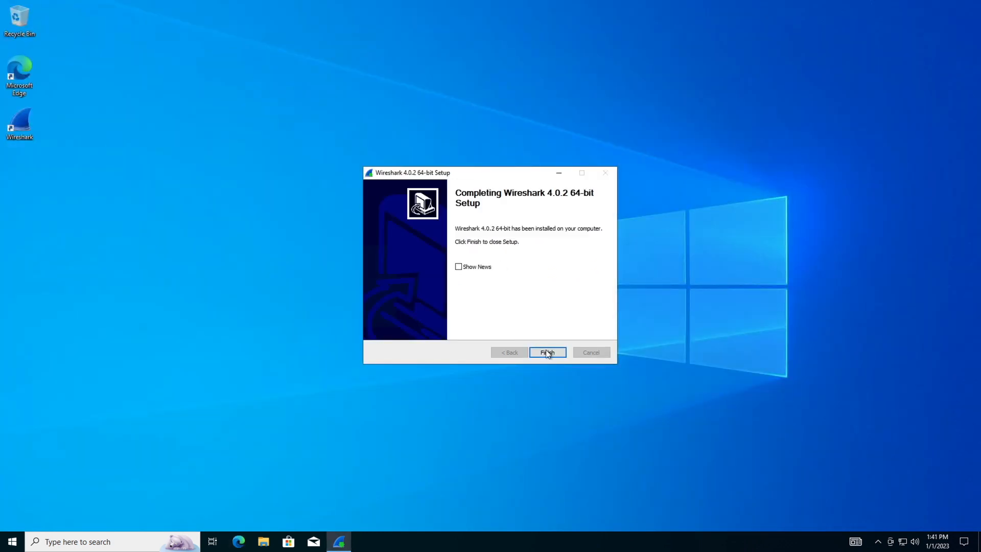
pyautogui.click(546, 352)
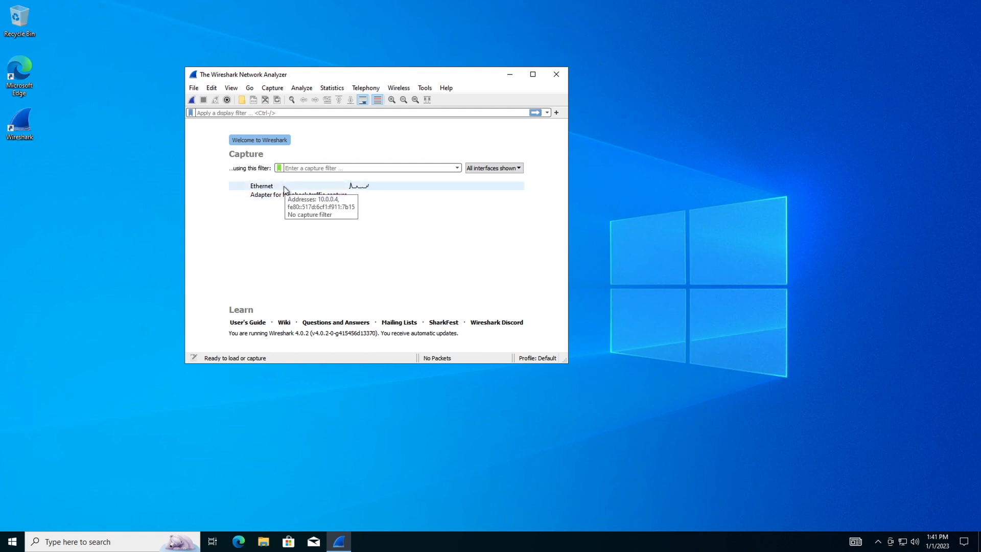
# - Start a live packet capture on the Ethernet interface and maximize the Wireshark window
pyautogui.click(192, 100)
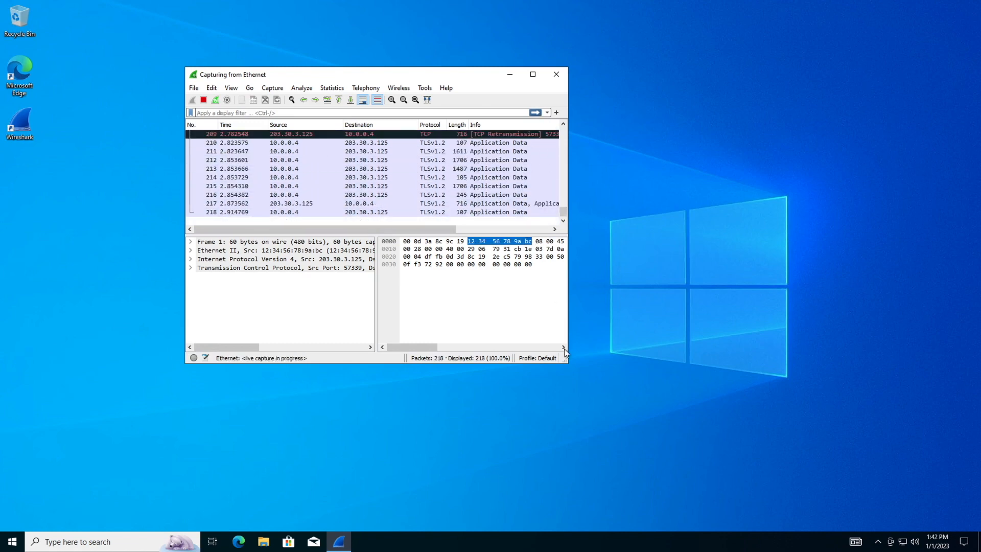
pyautogui.click(533, 75)
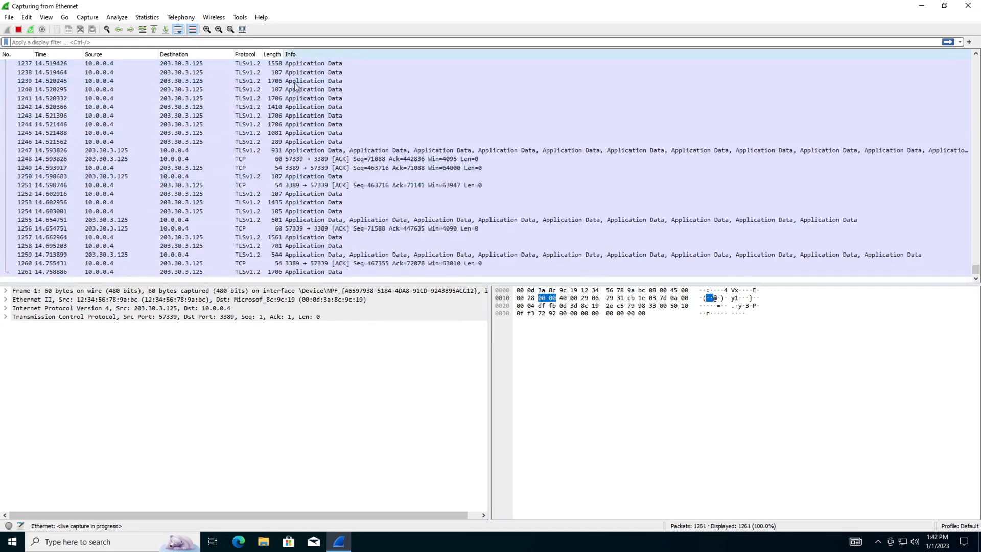
# - Turn off automatic scrolling during live capture, browse the packet list, and turn automatic scrolling back on
pyautogui.click(177, 31)
pyautogui.click(178, 31)
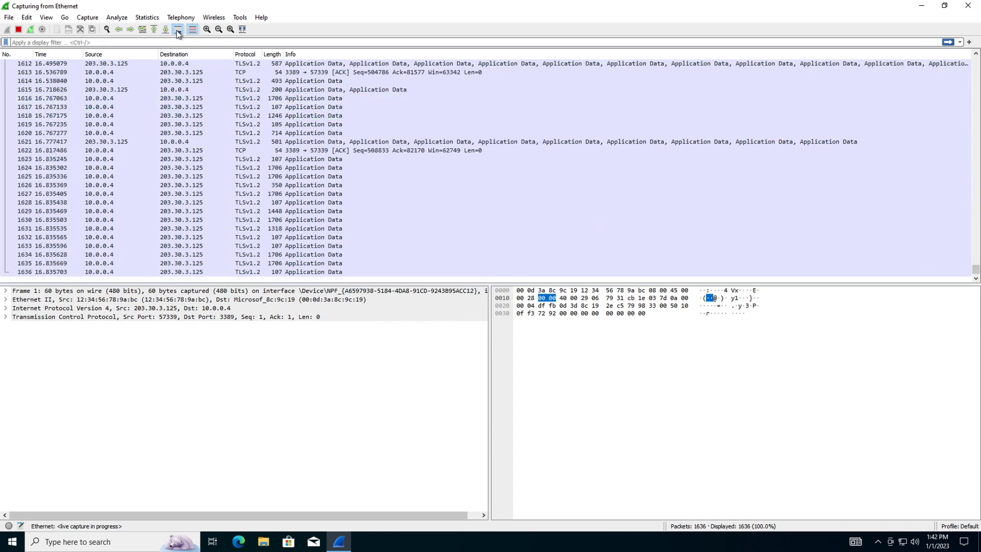
pyautogui.click(178, 31)
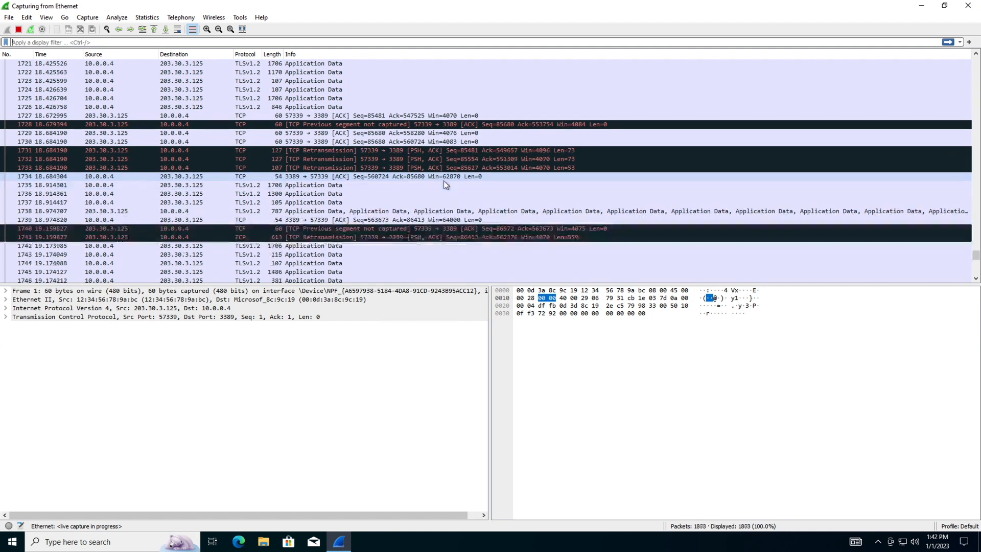
pyautogui.scroll(2, 444, 180)
pyautogui.scroll(-20, 445, 194)
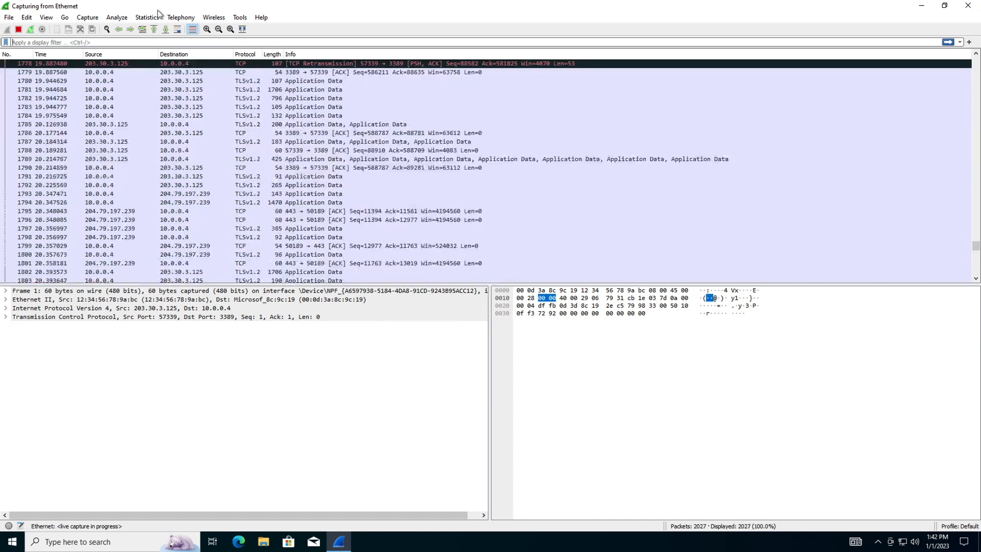
pyautogui.click(178, 29)
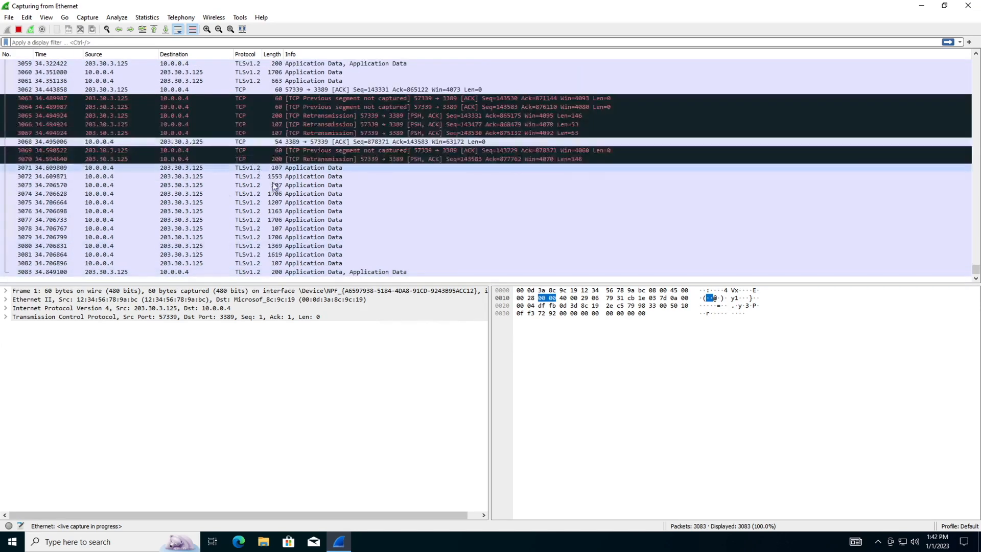
# - Select a captured TLSv1.2 packet and examine the record layers under its Transport Layer Security details
pyautogui.click(289, 195)
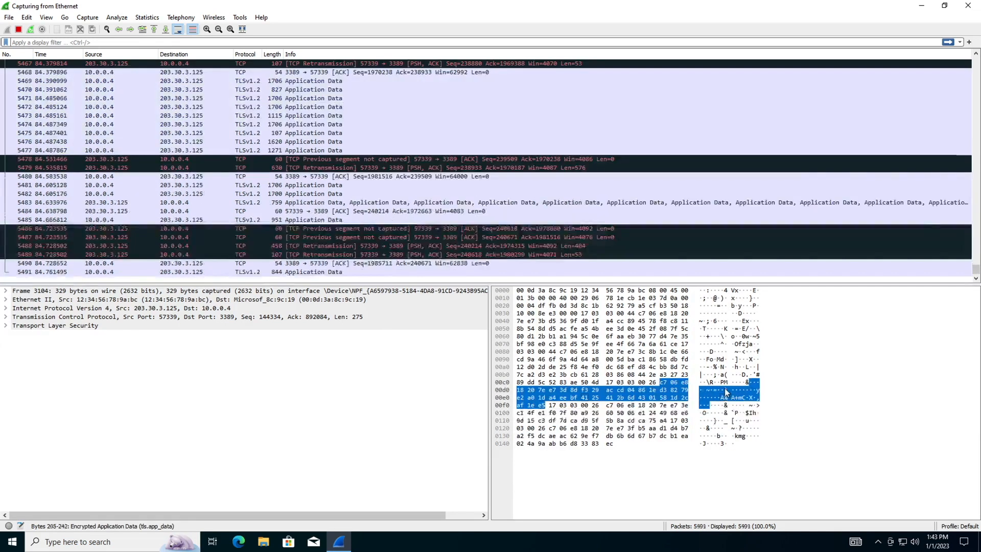
pyautogui.click(6, 326)
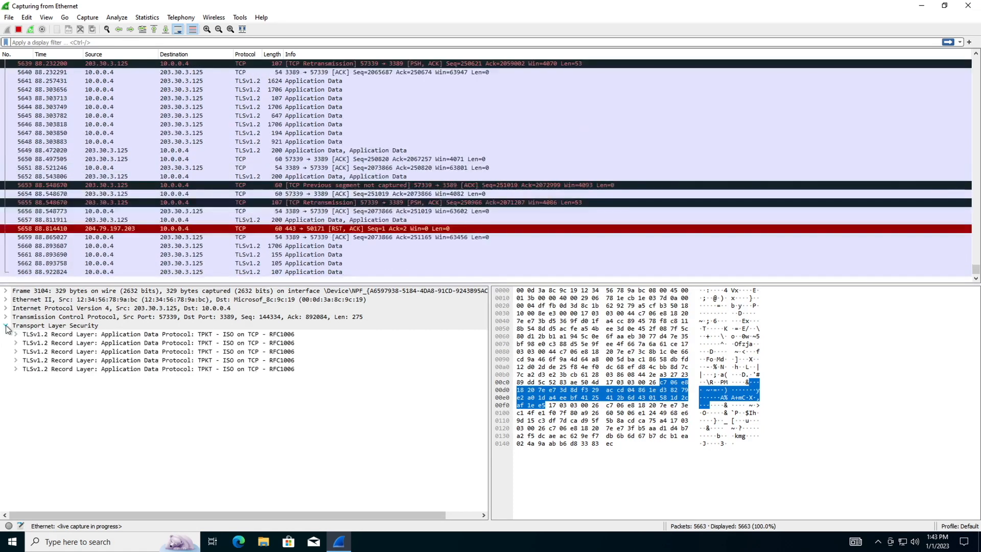
pyautogui.click(17, 335)
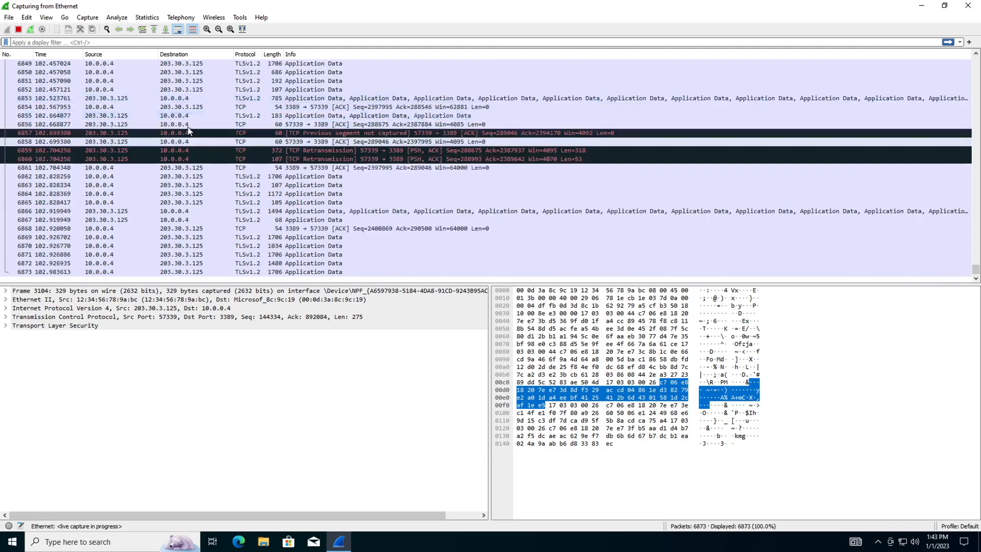
# - Apply the display filter icmp to the live capture
pyautogui.click(36, 43)
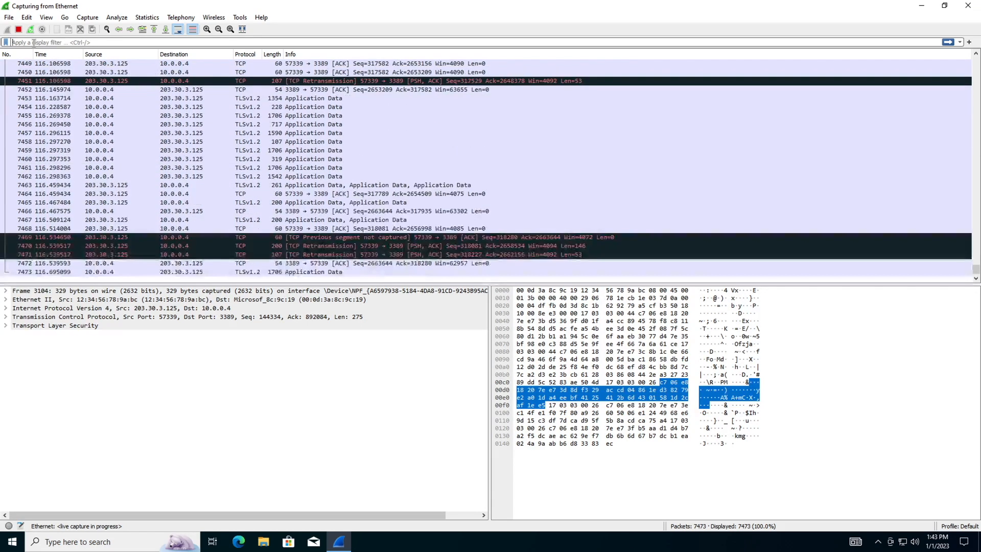
pyautogui.click(34, 43)
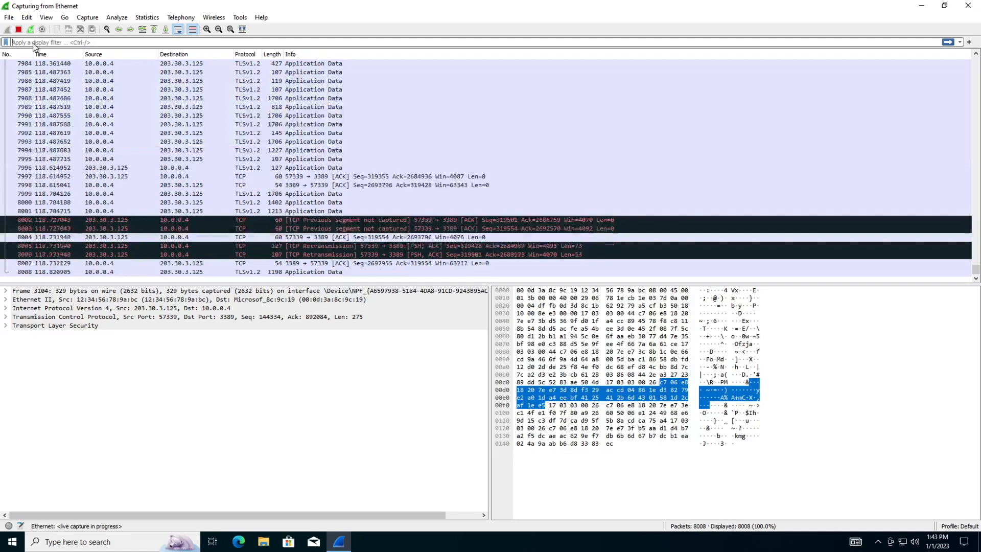
pyautogui.write('icmp')
pyautogui.press('Return')
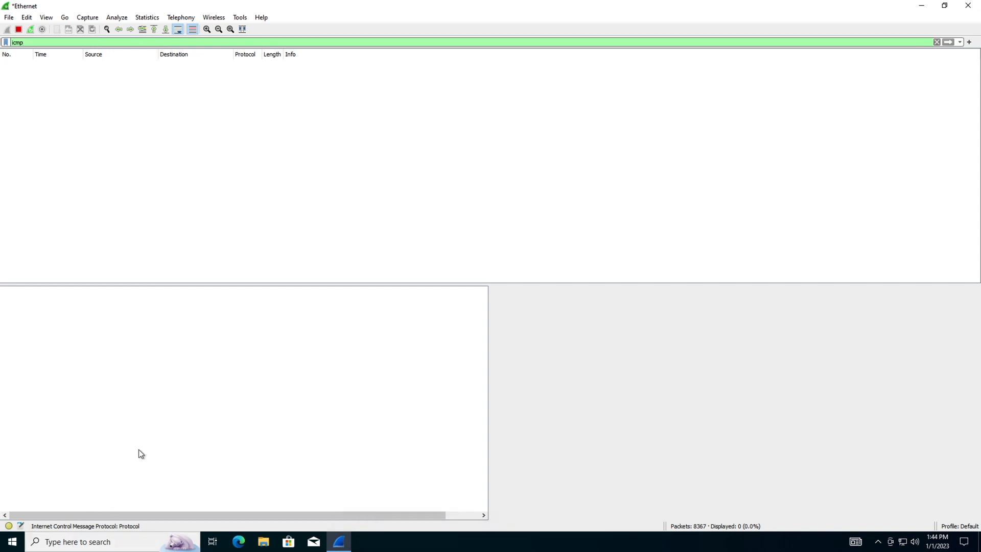
# - Open Windows PowerShell as administrator and move its window clear of the packet list's main columns
pyautogui.click(81, 538)
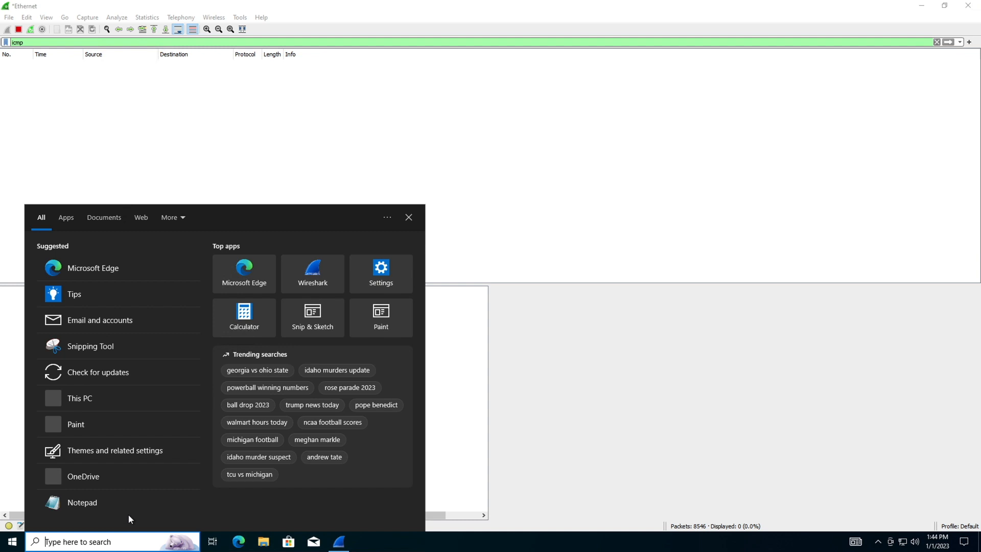
pyautogui.write('powershell')
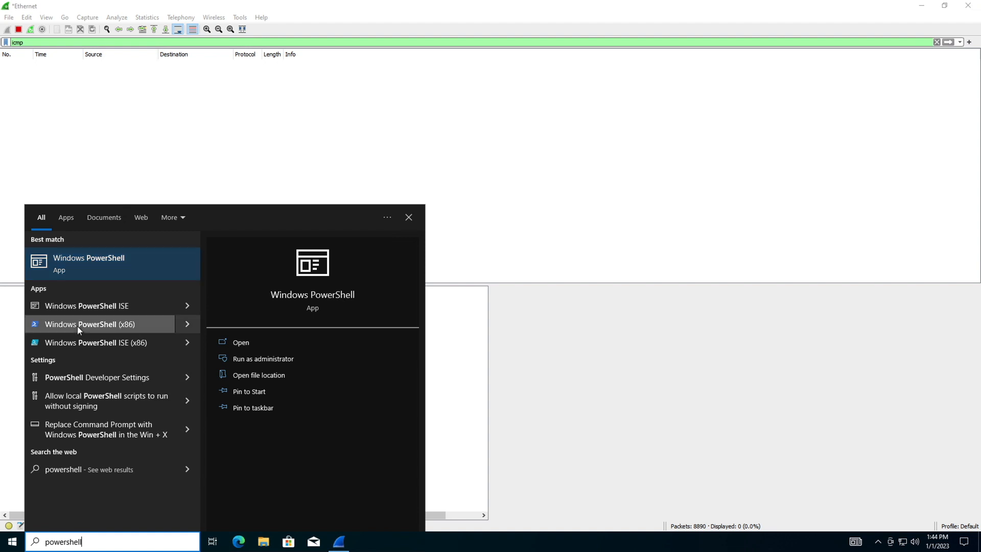
pyautogui.keyDown('ctrl'); pyautogui.keyDown('shift'); pyautogui.click(85, 259); pyautogui.keyUp('shift'); pyautogui.keyUp('ctrl')
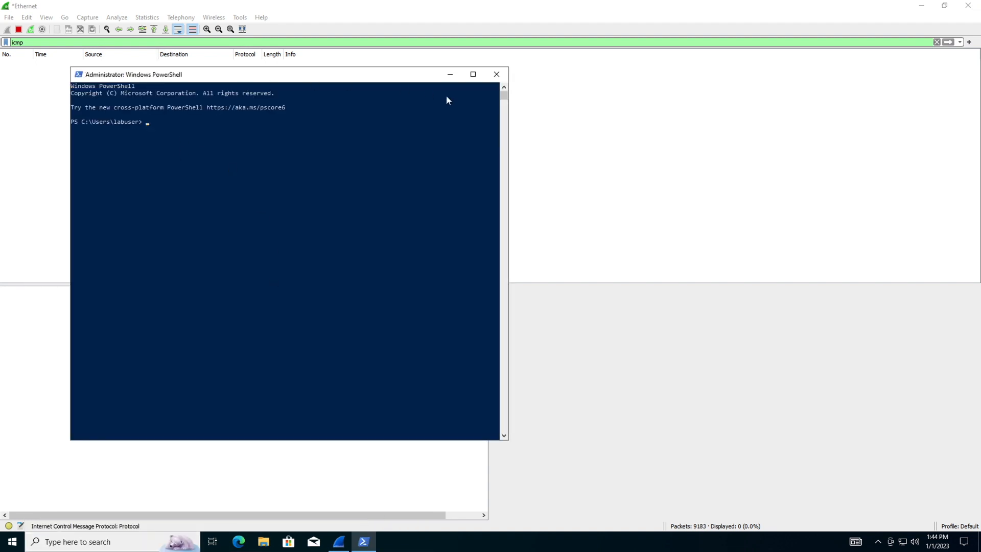
pyautogui.moveTo(504, 92); pyautogui.dragTo(696, 41)
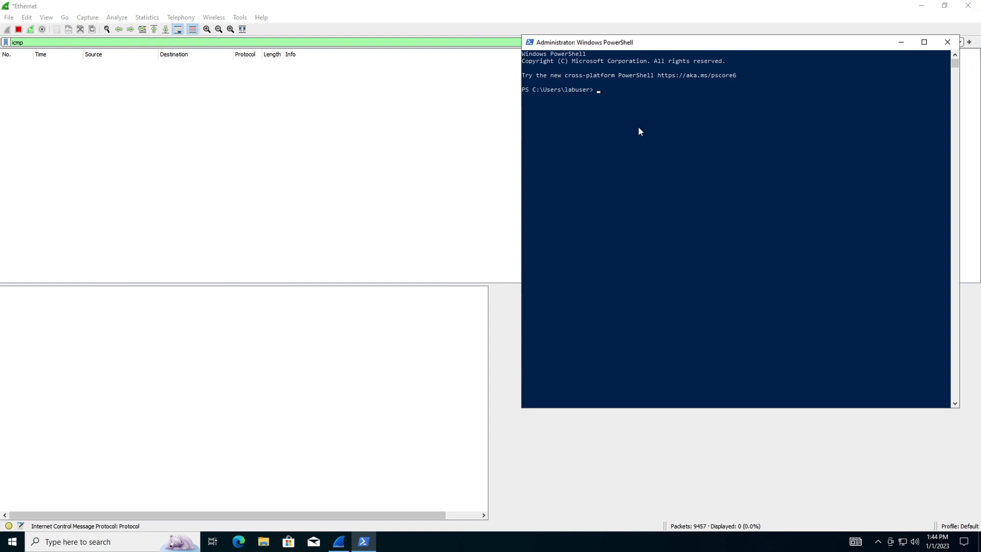
pyautogui.write('20.231.210.213')
pyautogui.press('BackSpace')
pyautogui.press('BackSpace')
pyautogui.press('BackSpace')
pyautogui.press('BackSpace')
pyautogui.press('BackSpace')
pyautogui.press('BackSpace')
pyautogui.press('BackSpace')
pyautogui.press('BackSpace')
pyautogui.press('BackSpace')
pyautogui.press('BackSpace')
pyautogui.press('BackSpace')
pyautogui.press('BackSpace')
pyautogui.press('BackSpace')
pyautogui.press('BackSpace')
# - Ping the UBUNTU machine's private address 10.0.0.5 from PowerShell
pyautogui.write('ping 10.0.0')
pyautogui.hotkey('ctrl', 'Right')
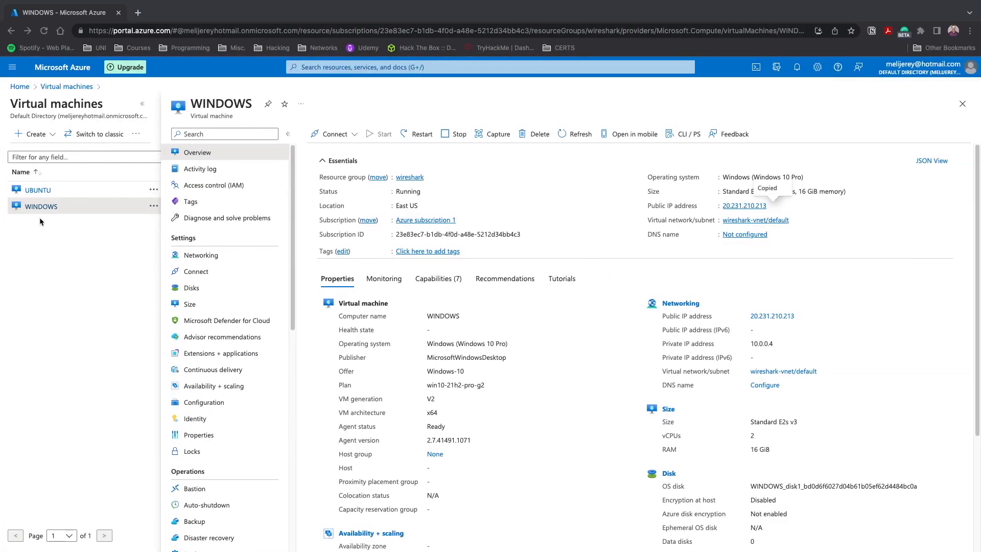
pyautogui.hotkey('ctrl', 'Left')
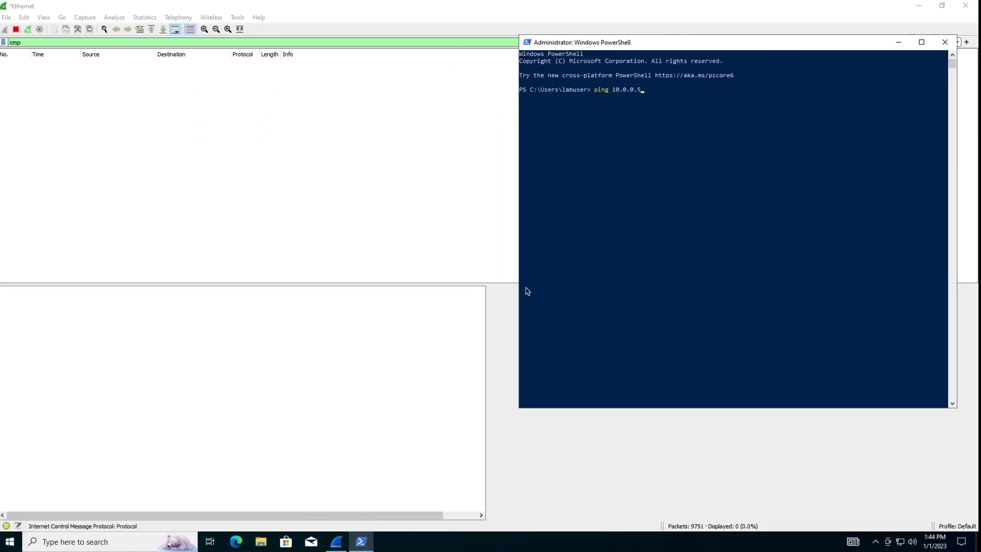
pyautogui.press('Return')
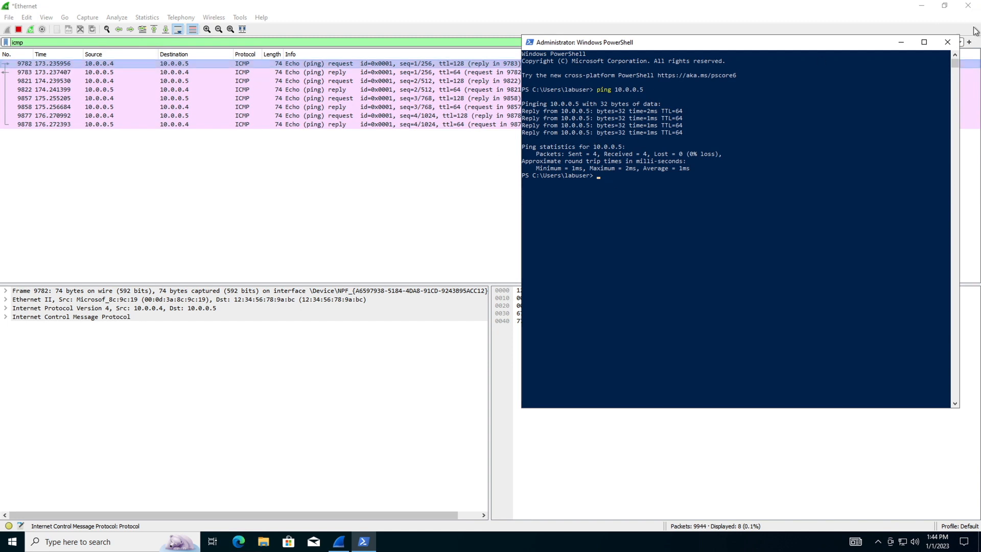
# - Arrange Wireshark and PowerShell side by side and select the first ICMP echo request in the packet list
pyautogui.moveTo(803, 44); pyautogui.dragTo(837, 68)
pyautogui.moveTo(940, 63); pyautogui.dragTo(980, 35)
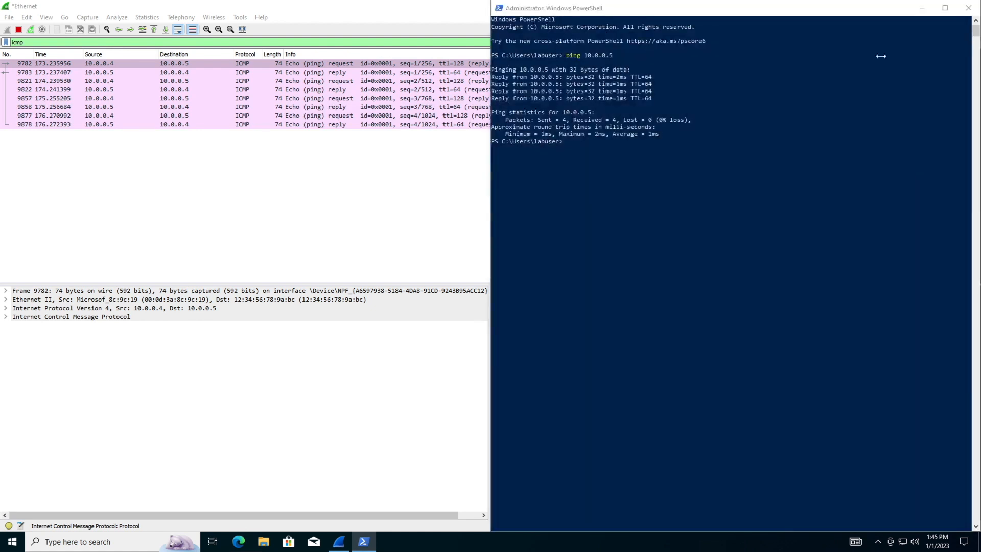
pyautogui.click(301, 240)
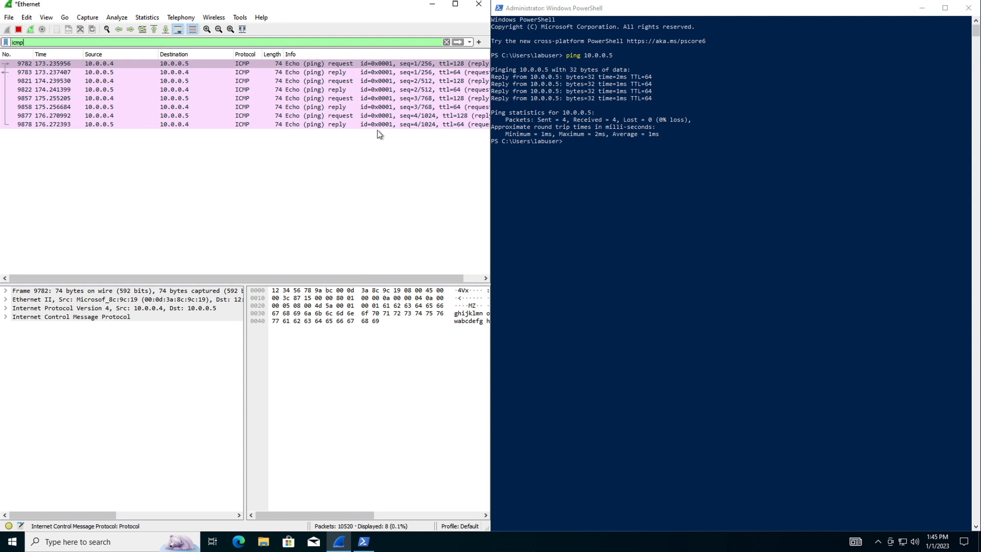
pyautogui.click(37, 64)
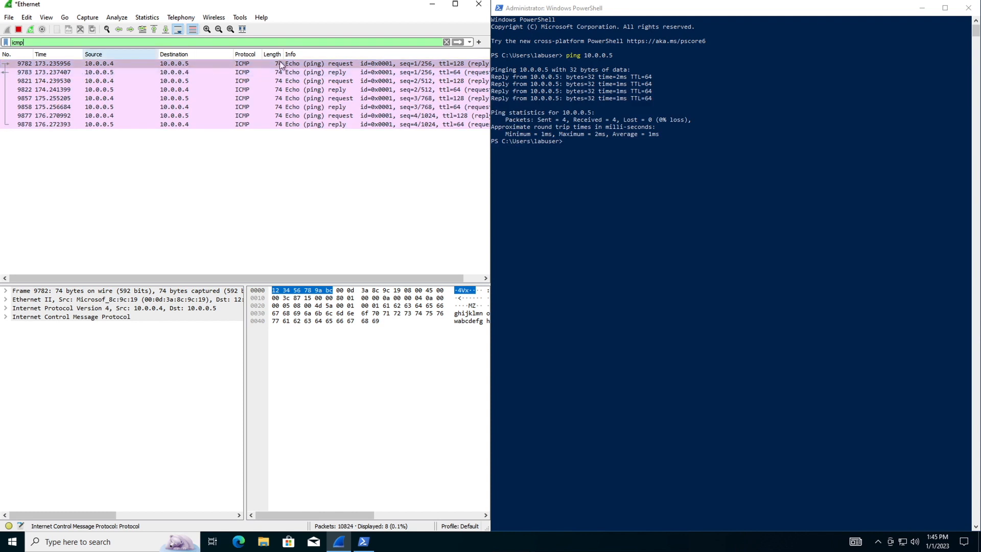
pyautogui.click(361, 67)
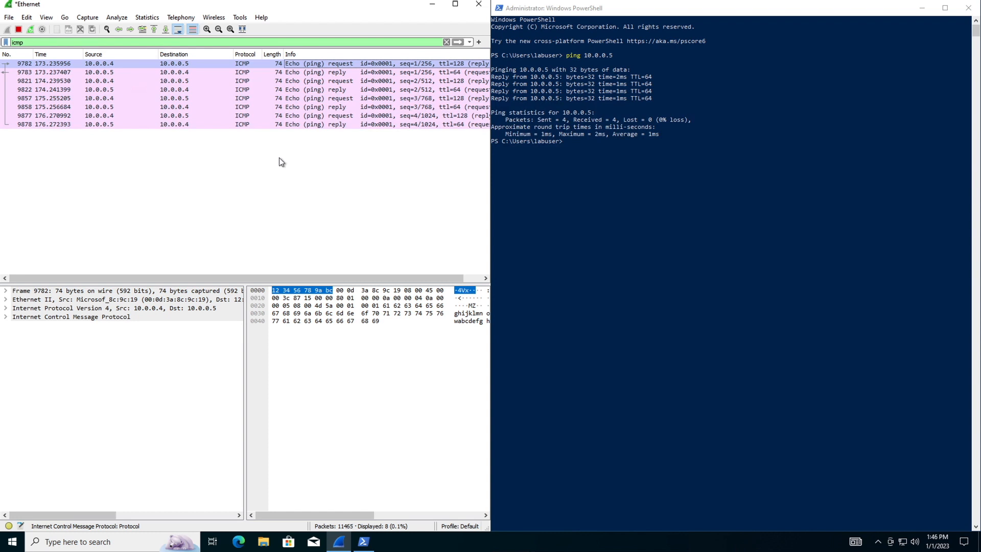
# - Ping google.com from PowerShell to generate ICMP traffic to an external host
pyautogui.click(604, 160)
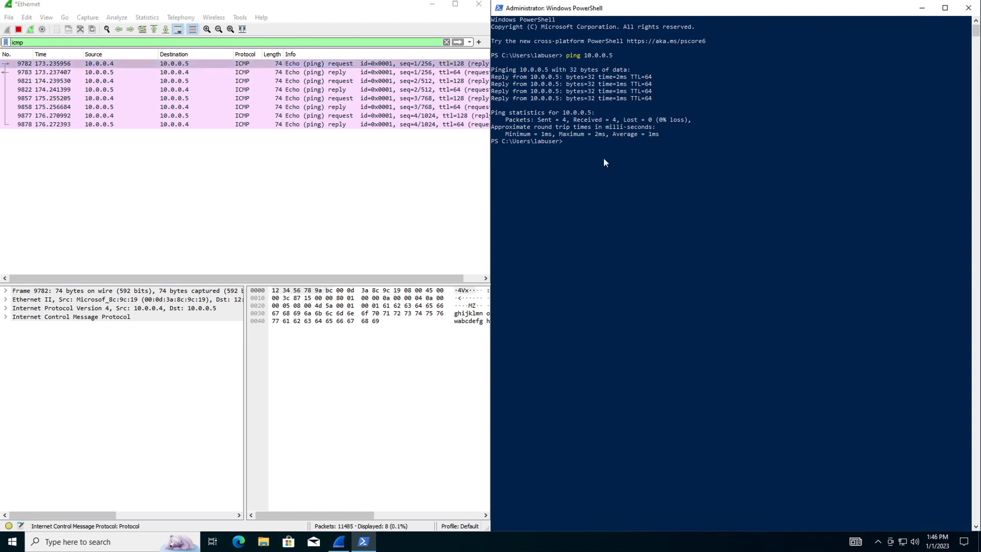
pyautogui.write('ping google.com')
pyautogui.press('Return')
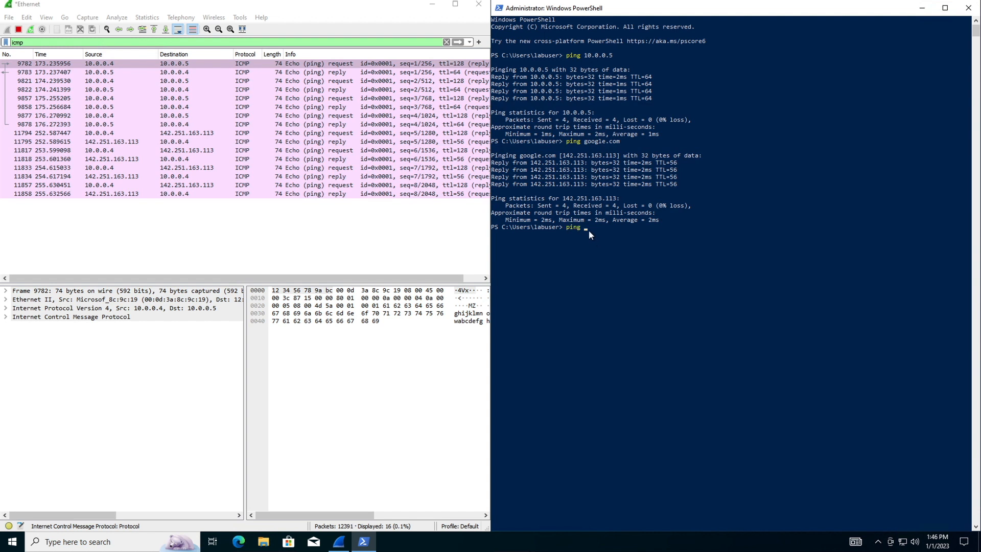
# - Start a continuous ping to the UBUNTU machine with ping 10.0.0.5 -t
pyautogui.press('Up')
pyautogui.write('-t')
pyautogui.press('Return')
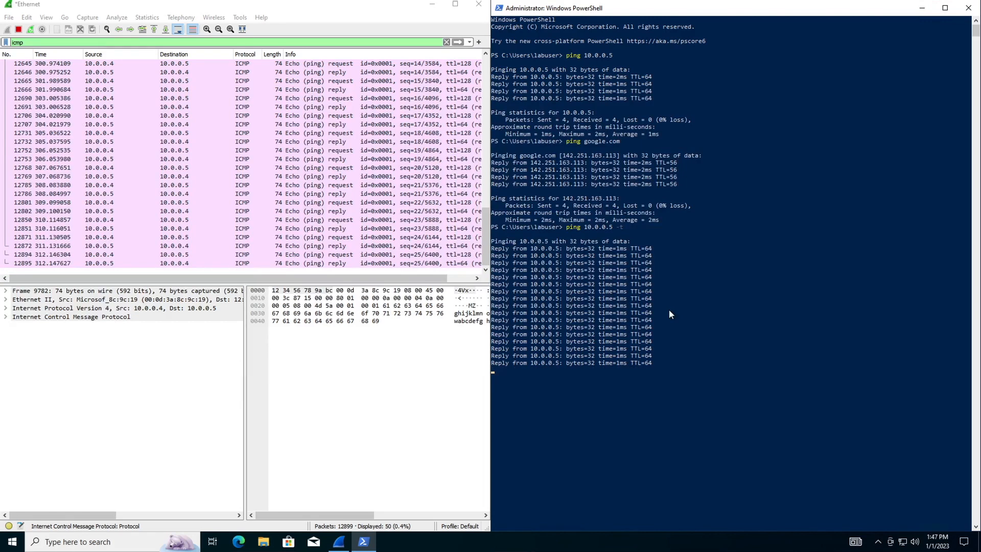
# - Switch to the Azure portal and open the inbound security rules of UBUNTU-nsg in the wireshark resource group
pyautogui.hotkey('ctrl', 'Left')
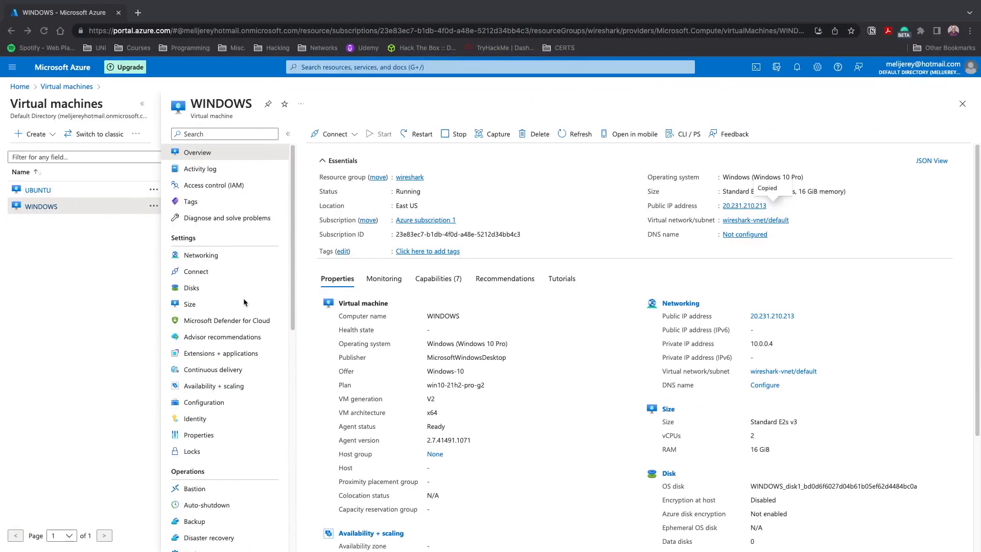
pyautogui.click(51, 189)
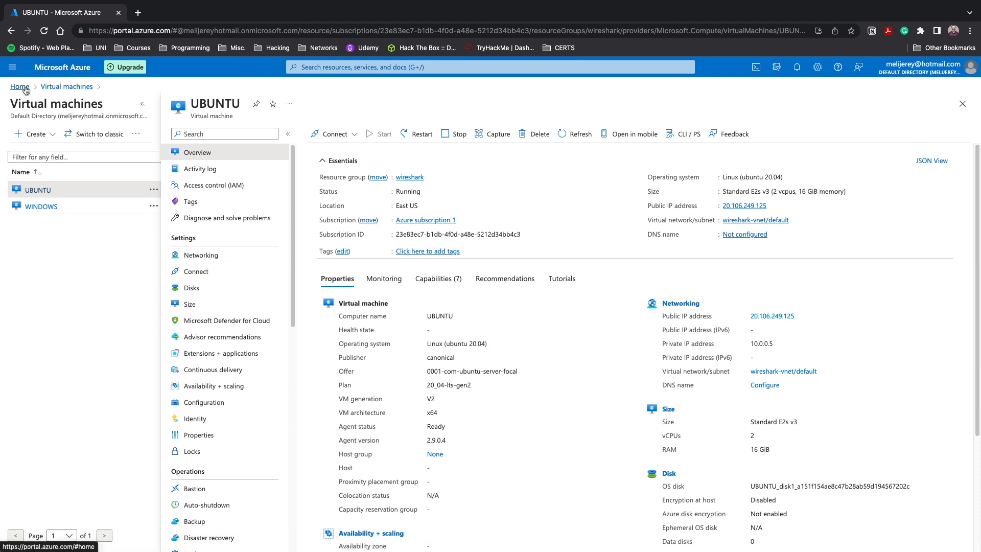
pyautogui.click(372, 70)
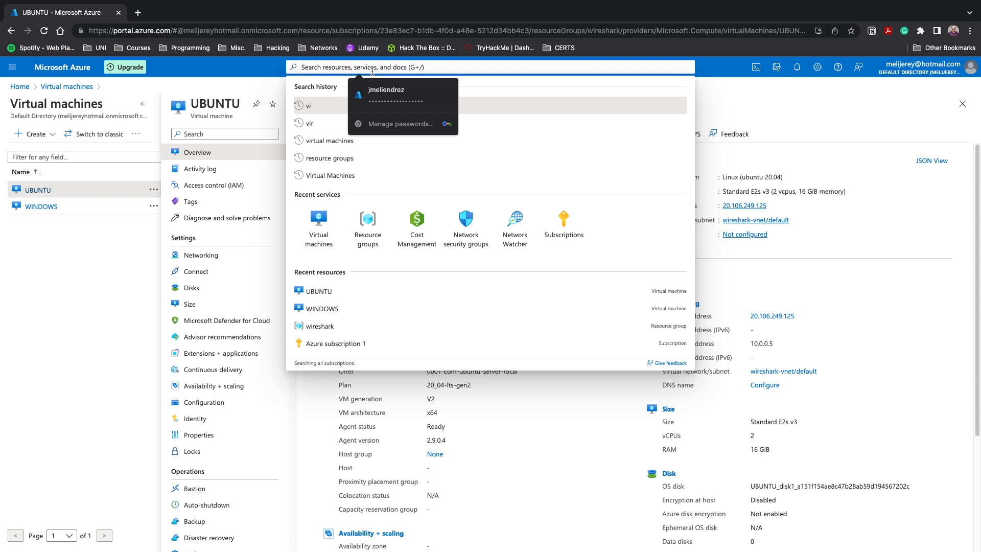
pyautogui.write('res')
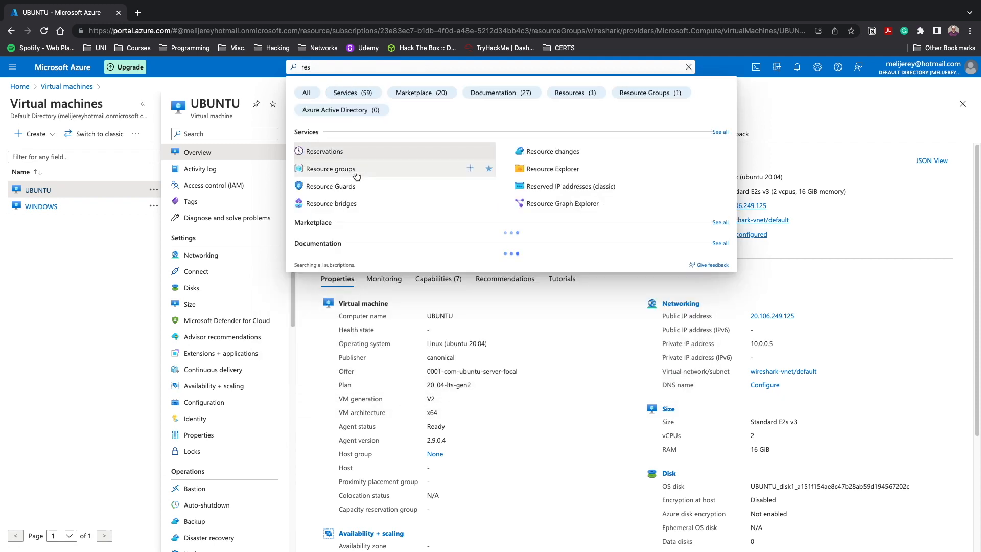
pyautogui.click(357, 169)
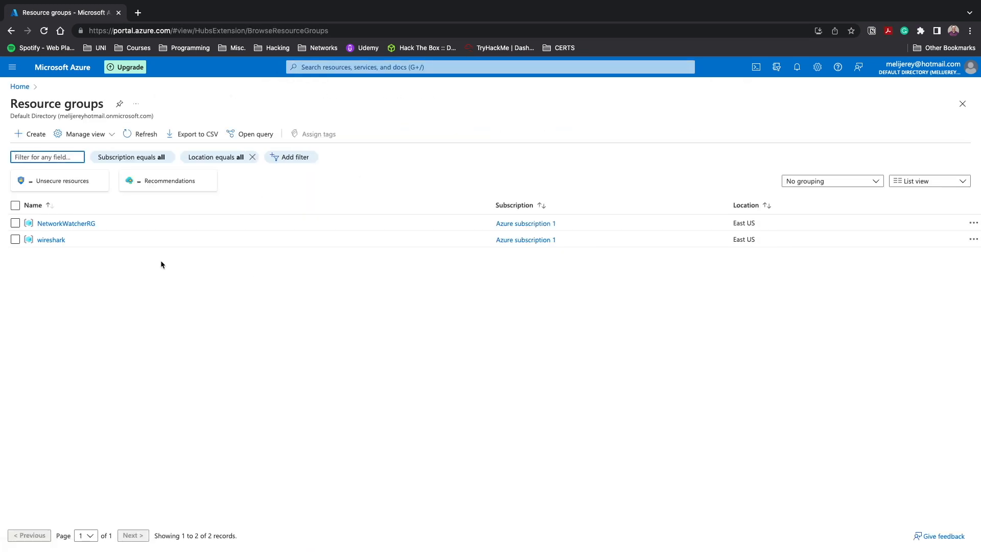
pyautogui.click(47, 241)
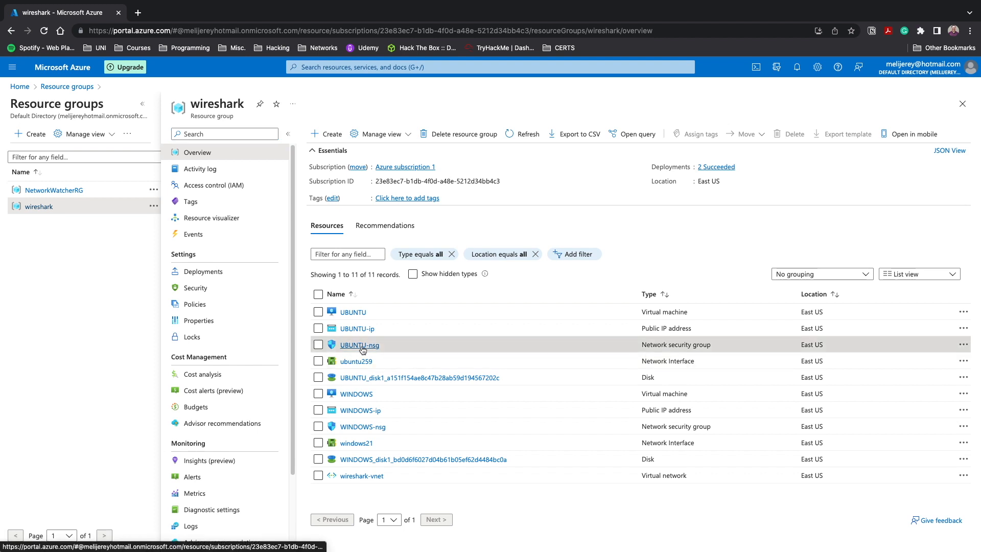
pyautogui.click(361, 346)
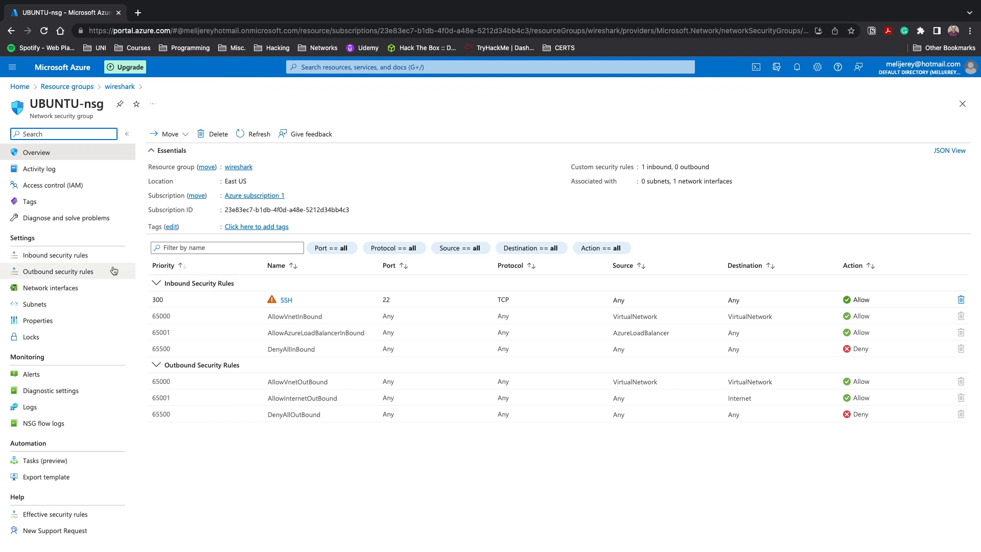
pyautogui.click(77, 256)
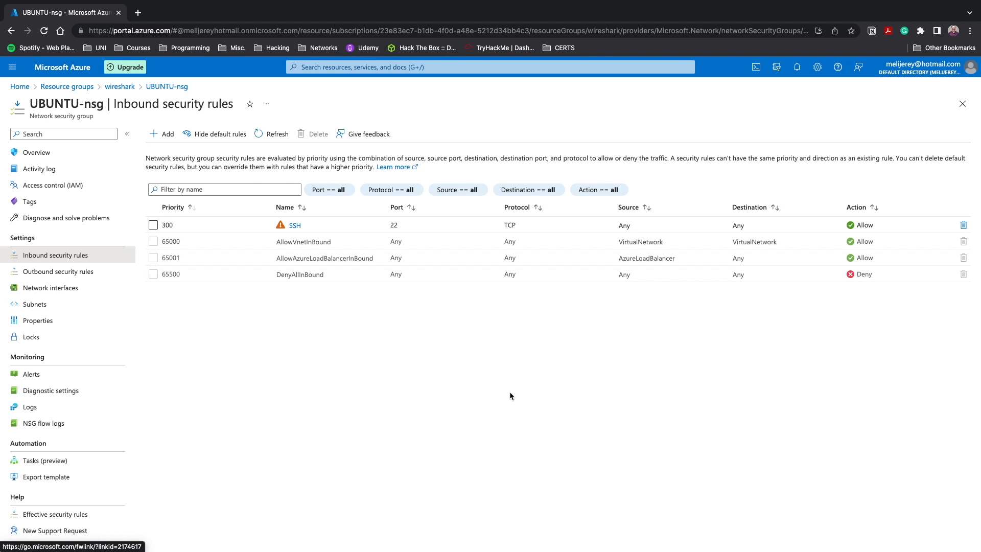
# - Start a new inbound rule with destination port ranges *, protocol ICMP, action Deny and priority 200
pyautogui.click(164, 134)
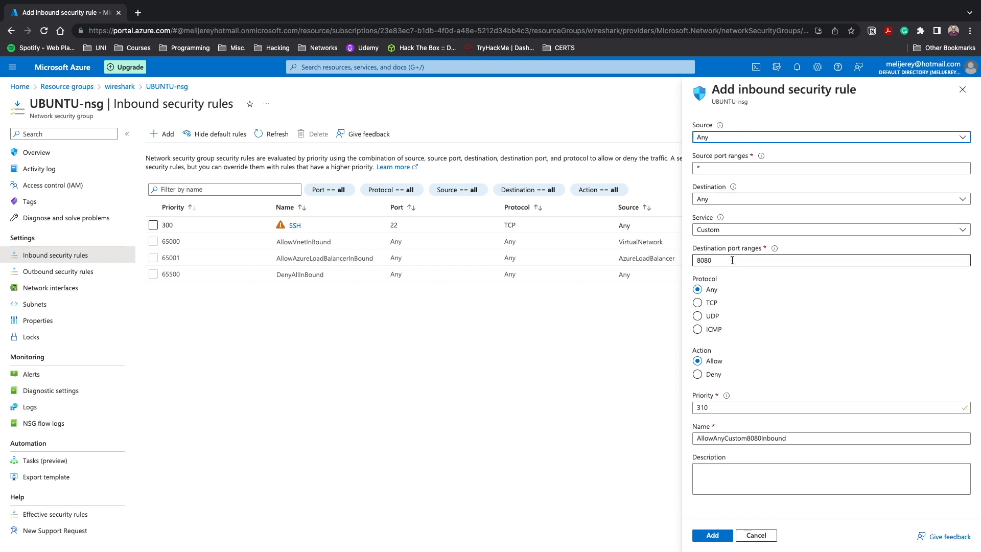
pyautogui.click(713, 330)
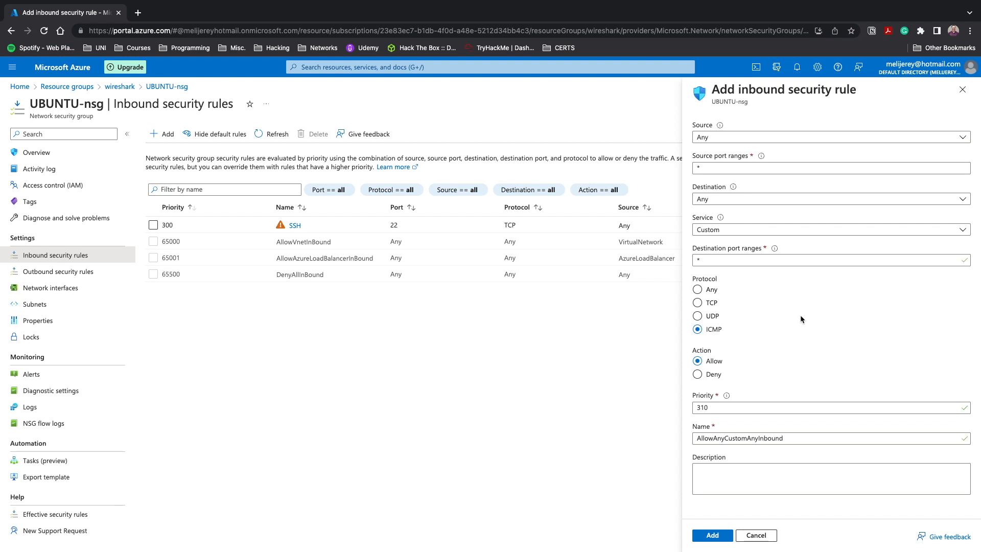
pyautogui.click(707, 379)
pyautogui.click(721, 407)
pyautogui.hotkey('ctrl', 'a')
pyautogui.write('200')
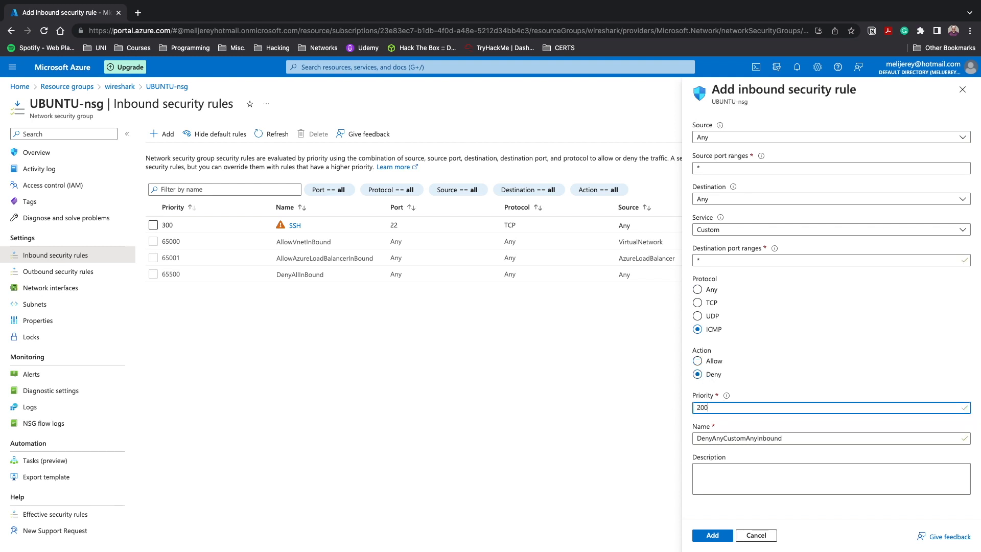
# - Name the new inbound rule DenyICMP and add it to UBUNTU-nsg
pyautogui.click(794, 441)
pyautogui.hotkey('ctrl', 'a')
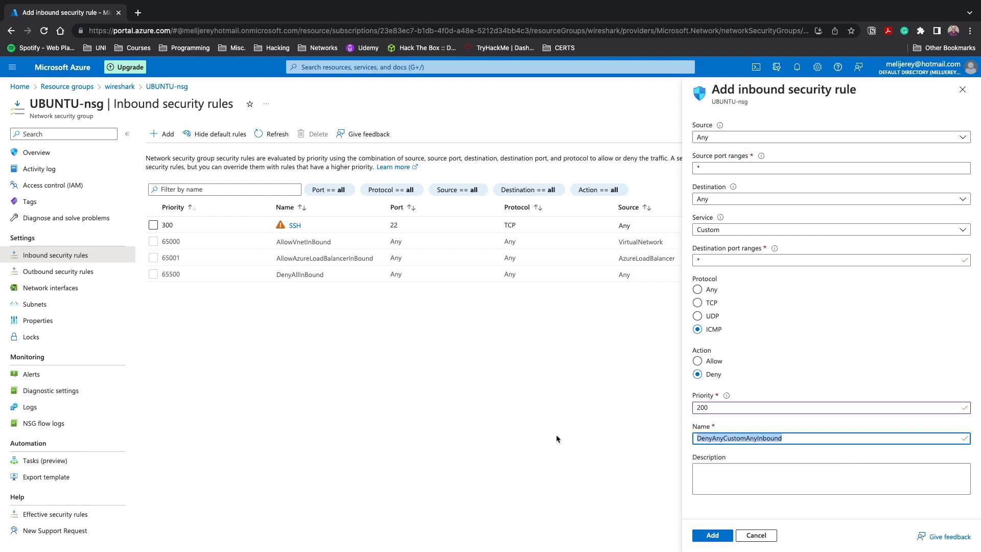
pyautogui.write('Deny')
pyautogui.press('BackSpace')
pyautogui.press('BackSpace')
pyautogui.press('BackSpace')
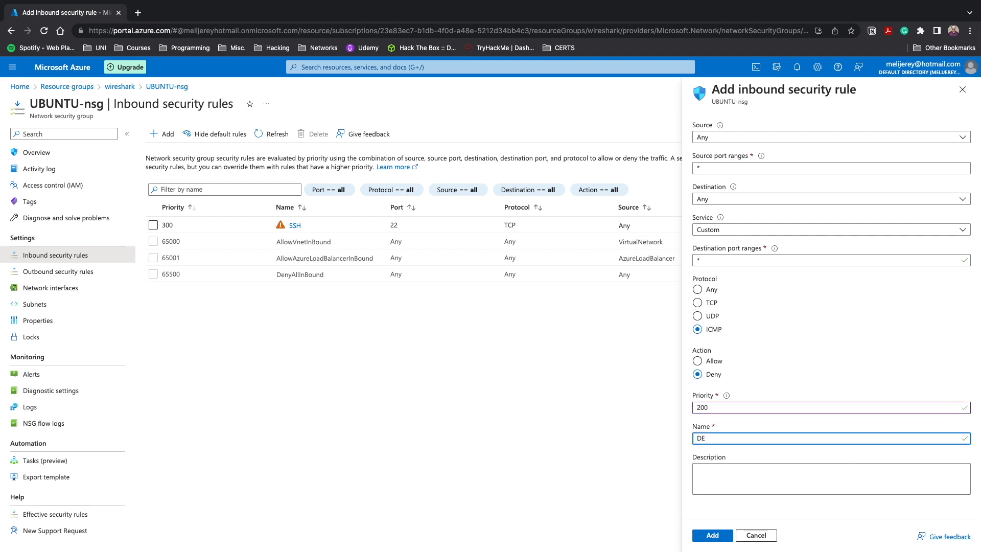
pyautogui.write('eny')
pyautogui.write('ICPM')
pyautogui.press('BackSpace')
pyautogui.press('BackSpace')
pyautogui.press('BackSpace')
pyautogui.write('CMP')
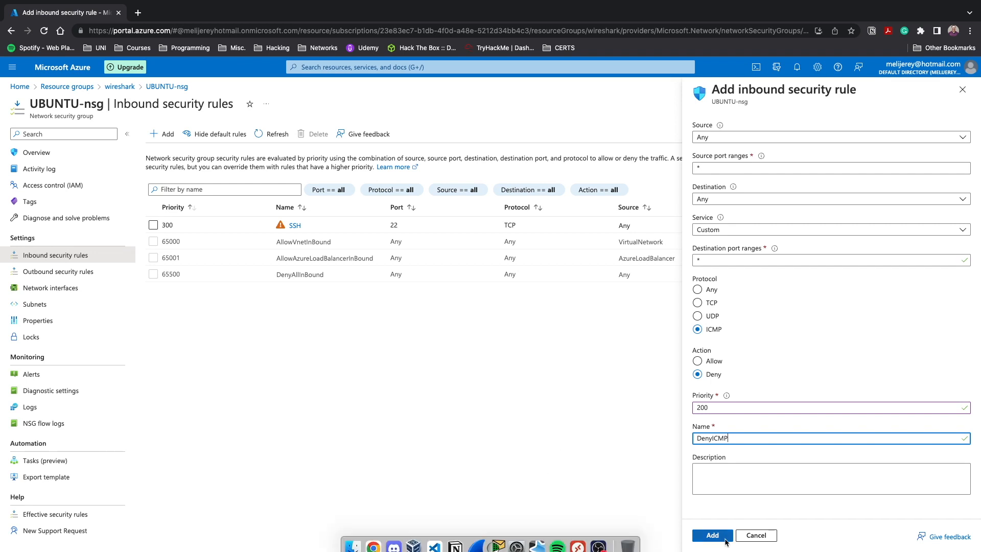
pyautogui.click(726, 536)
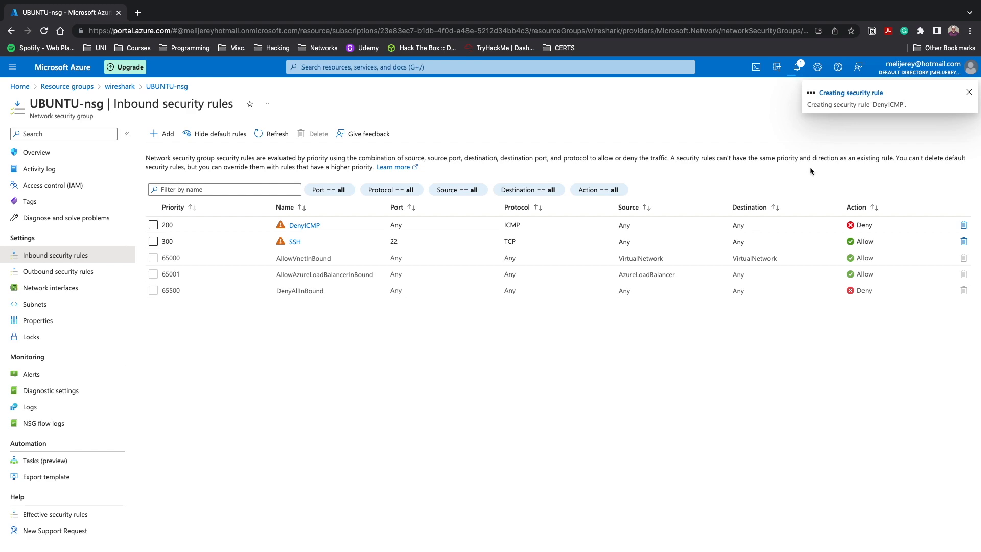
# - Examine the continuous ping in the WINDOWS machine and the Azure notifications for the DenyICMP rule's creation status
pyautogui.hotkey('ctrl', 'Left')
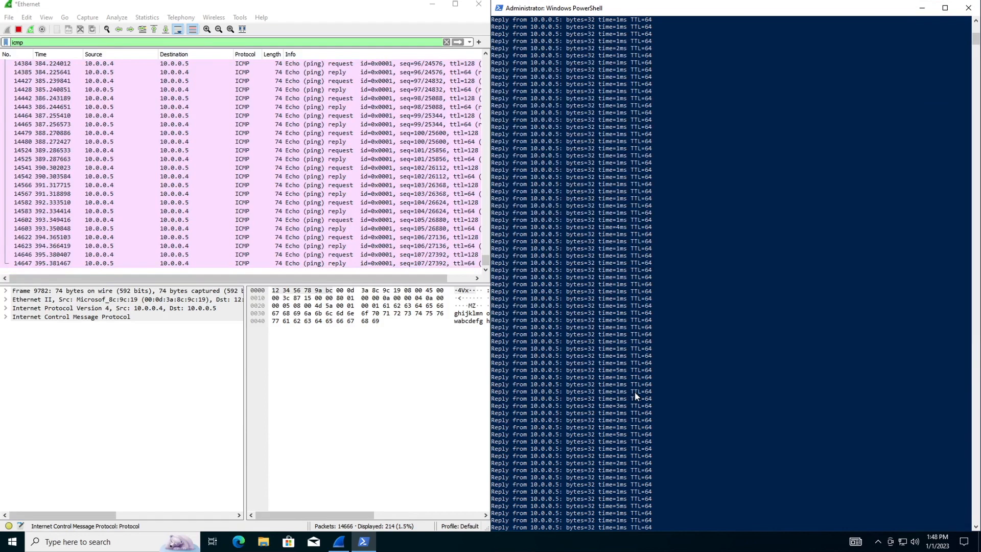
pyautogui.scroll(-8, 635, 392)
pyautogui.scroll(-10, 635, 392)
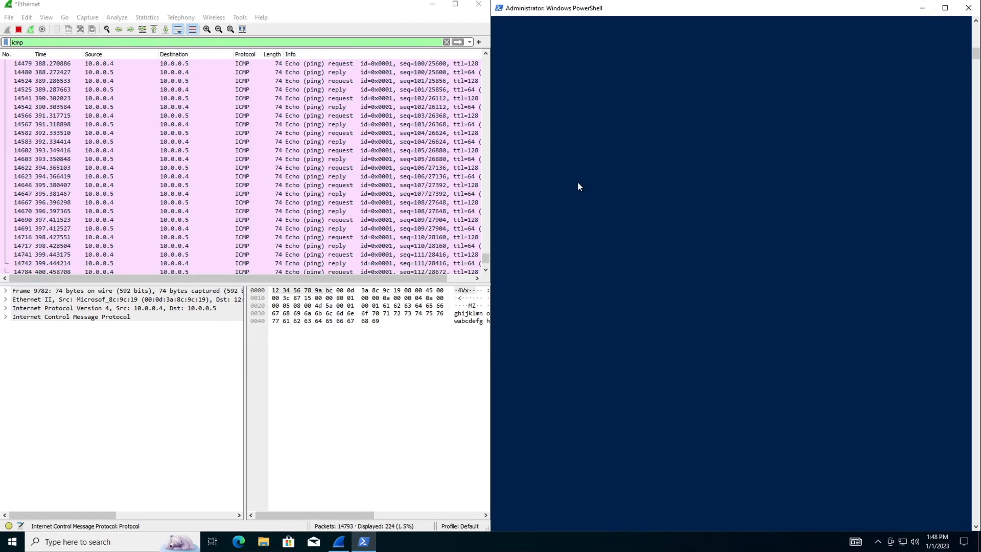
pyautogui.scroll(10, 578, 182)
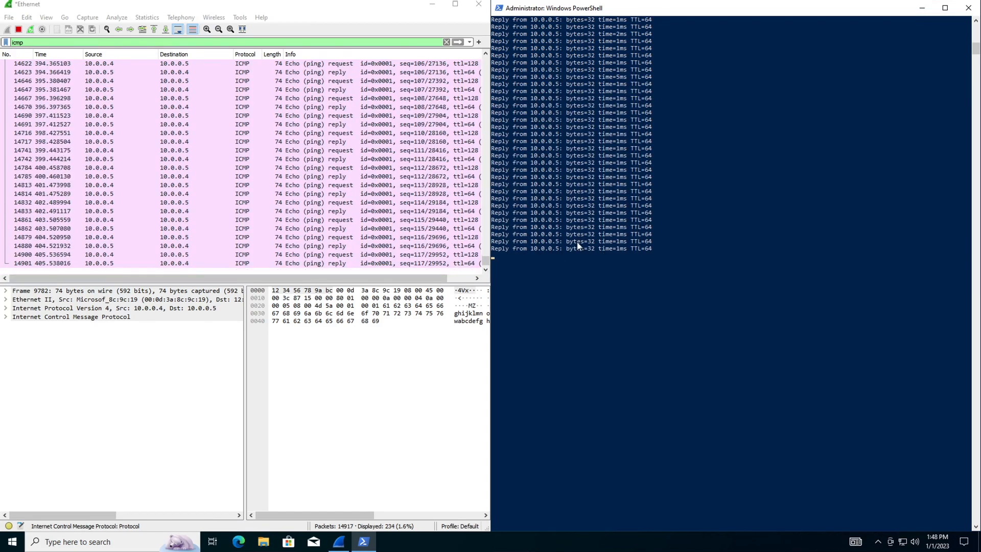
pyautogui.hotkey('ctrl', 'Right')
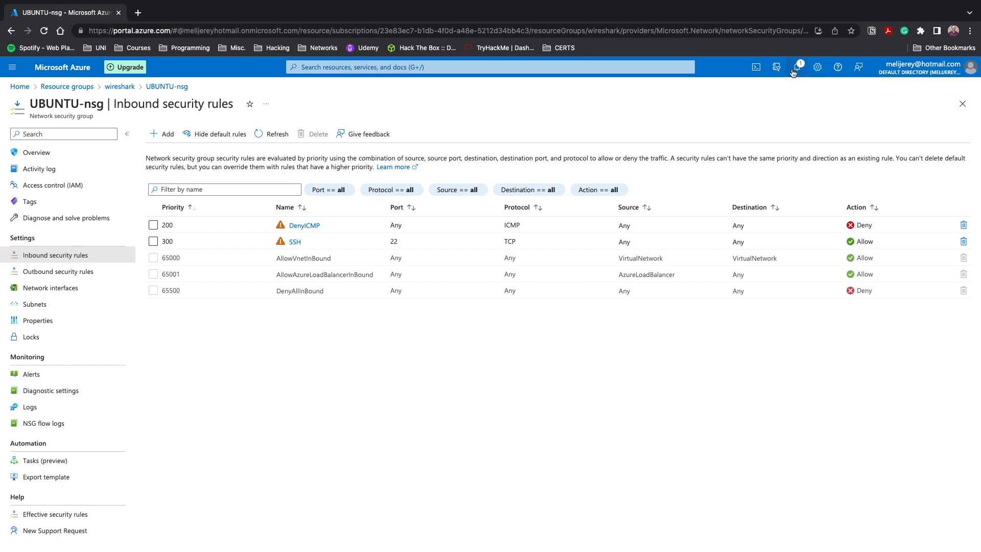
pyautogui.click(795, 72)
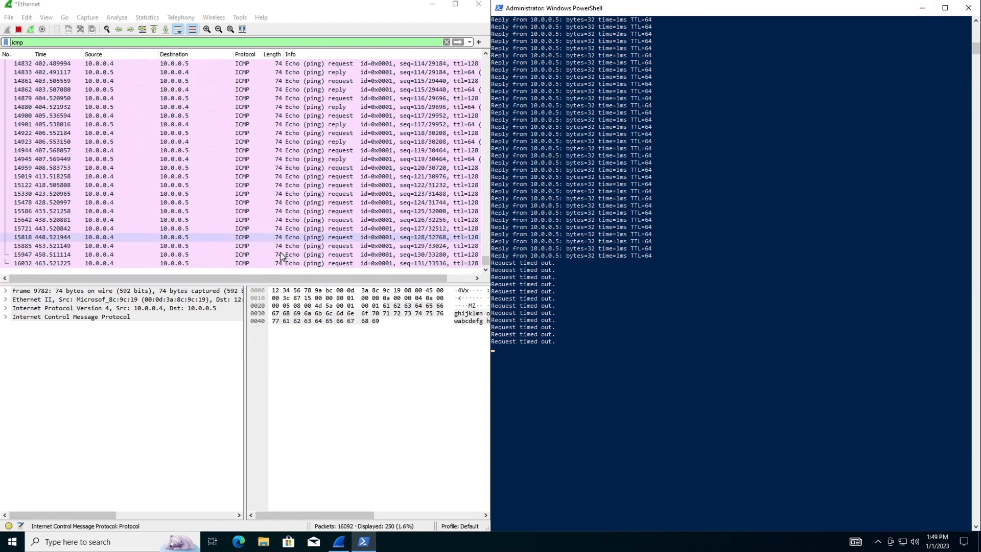
# - In the Azure portal, change the DenyICMP rule's action to Allow and save it
pyautogui.hotkey('ctrl', 'Right')
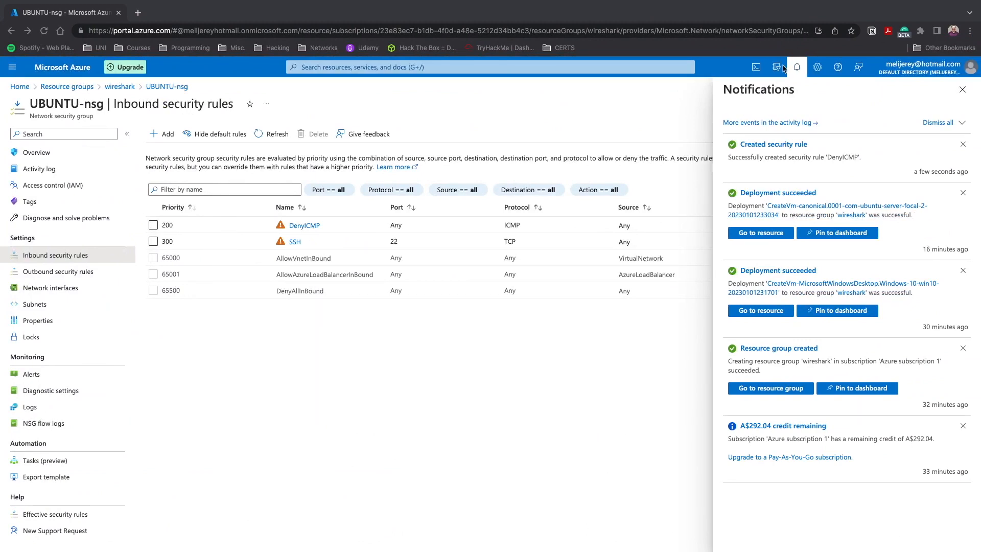
pyautogui.click(801, 66)
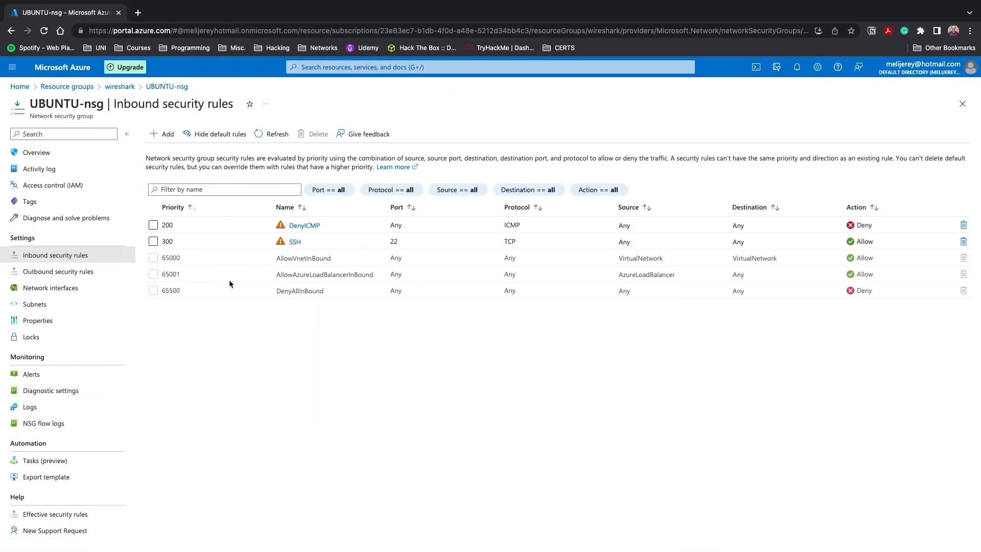
pyautogui.click(306, 226)
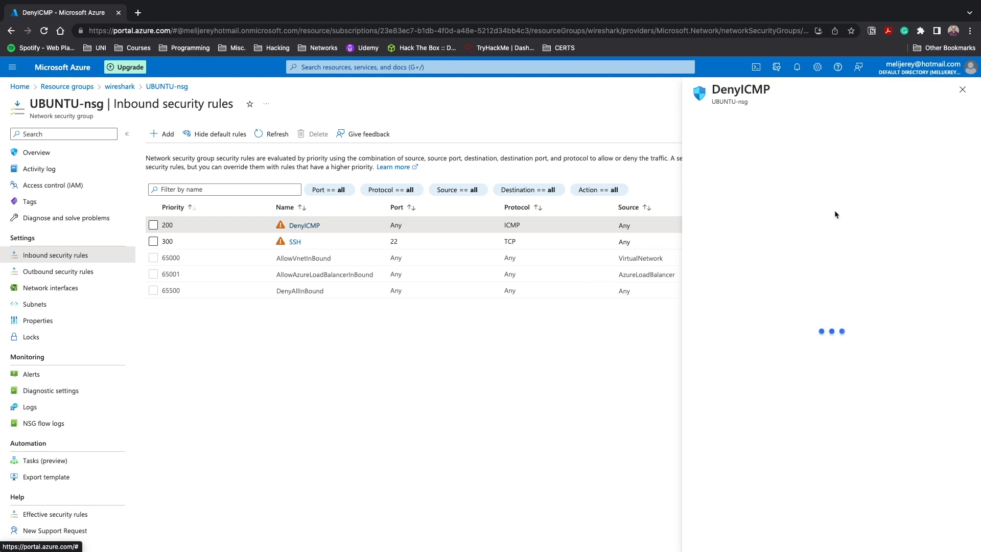
pyautogui.click(710, 380)
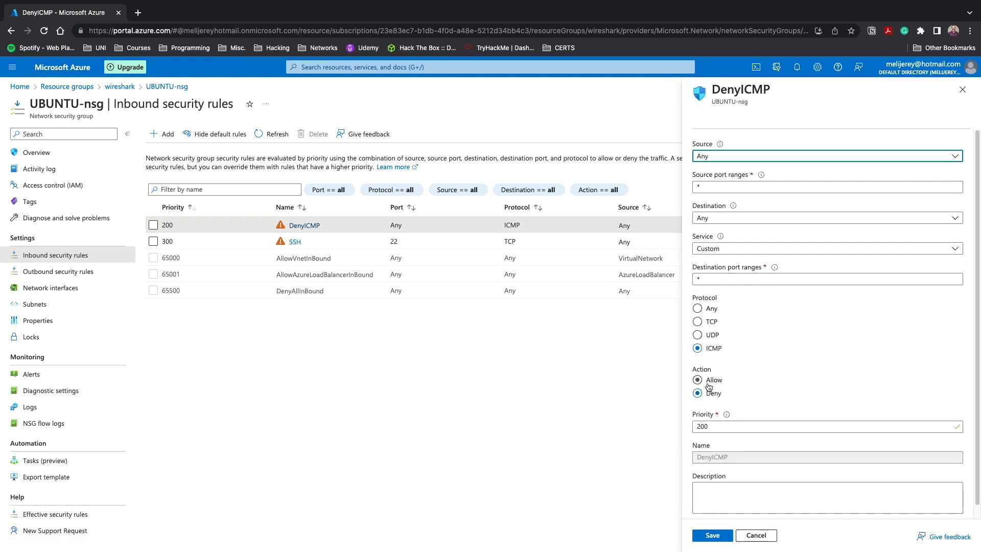
pyautogui.click(713, 535)
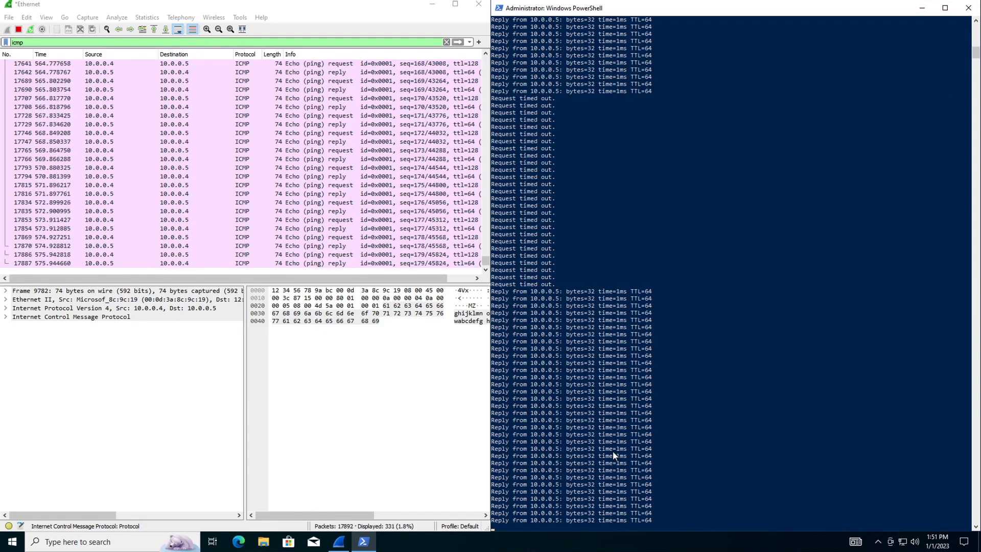
# - Stop the continuous ping in PowerShell and set the Wireshark display filter to ssh
pyautogui.hotkey('ctrl', 'c')
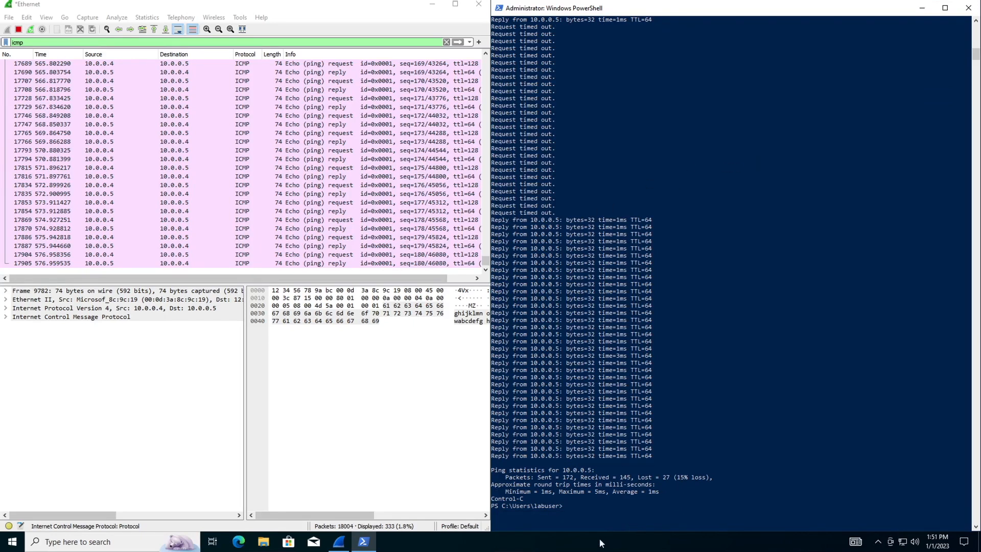
pyautogui.click(585, 513)
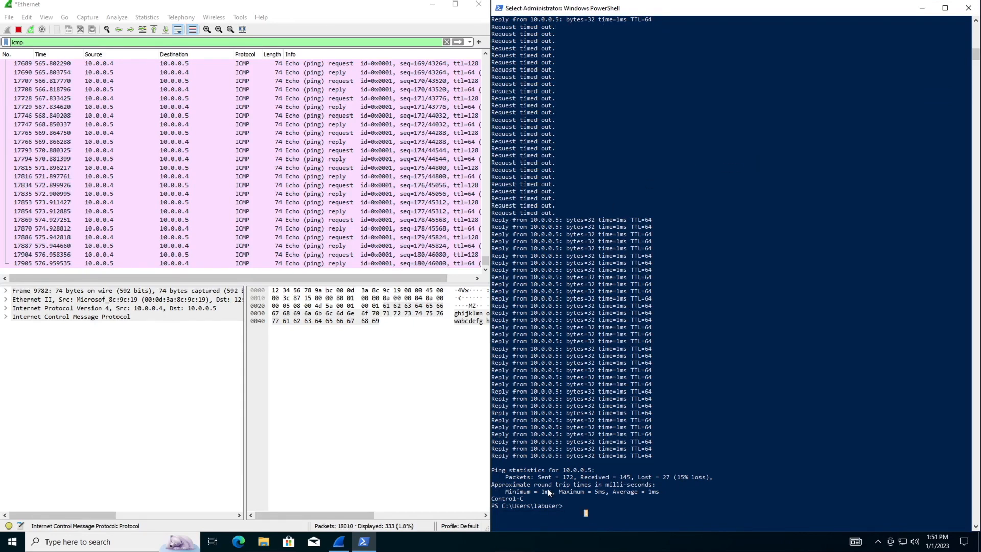
pyautogui.click(79, 41)
pyautogui.press('BackSpace')
pyautogui.press('BackSpace')
pyautogui.press('BackSpace')
pyautogui.press('BackSpace')
pyautogui.write('ssh')
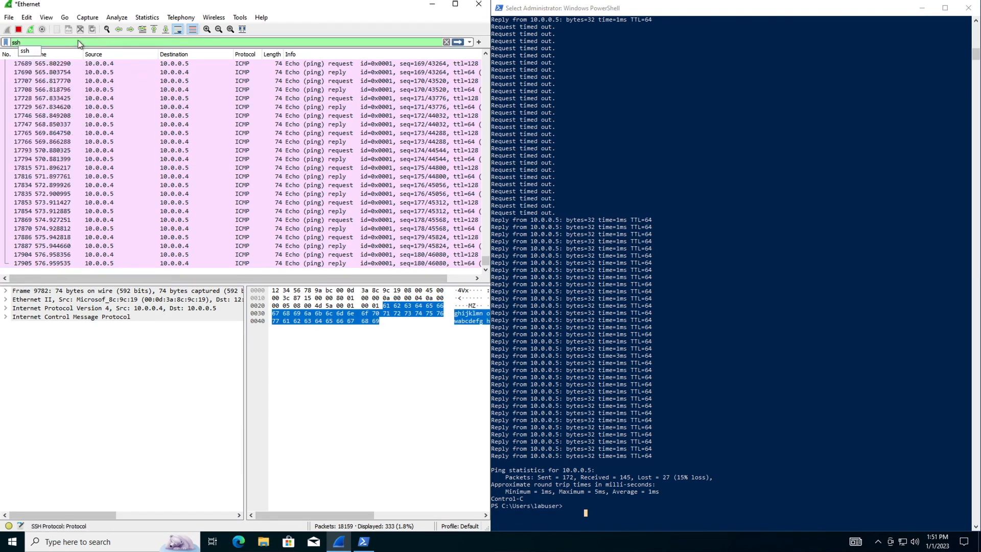
pyautogui.press('Return')
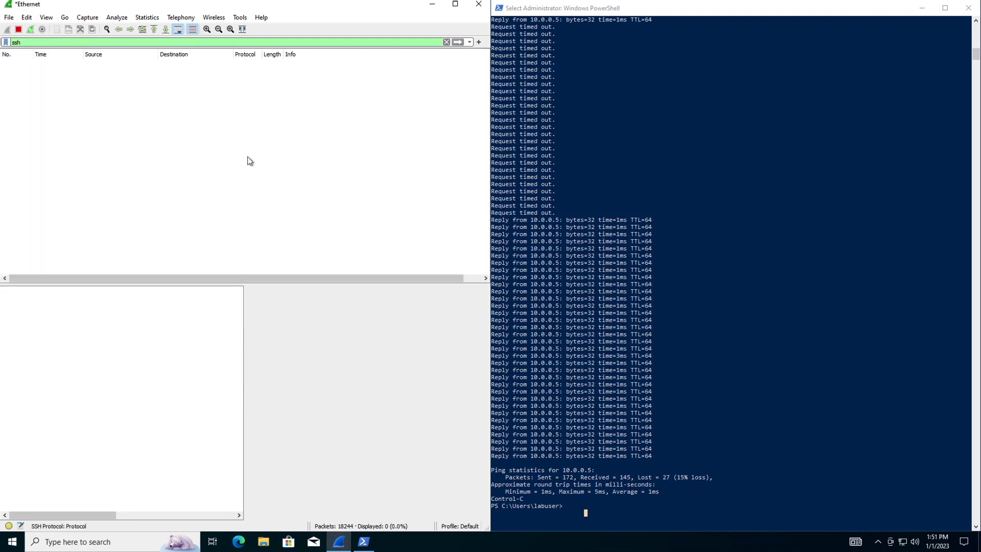
pyautogui.click(575, 504)
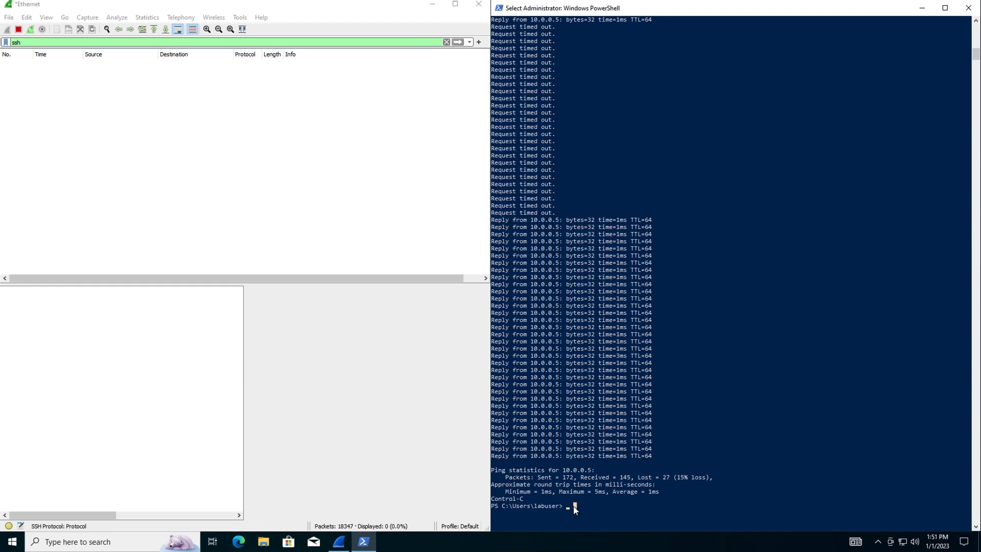
pyautogui.write('s')
pyautogui.write('sh labuse')
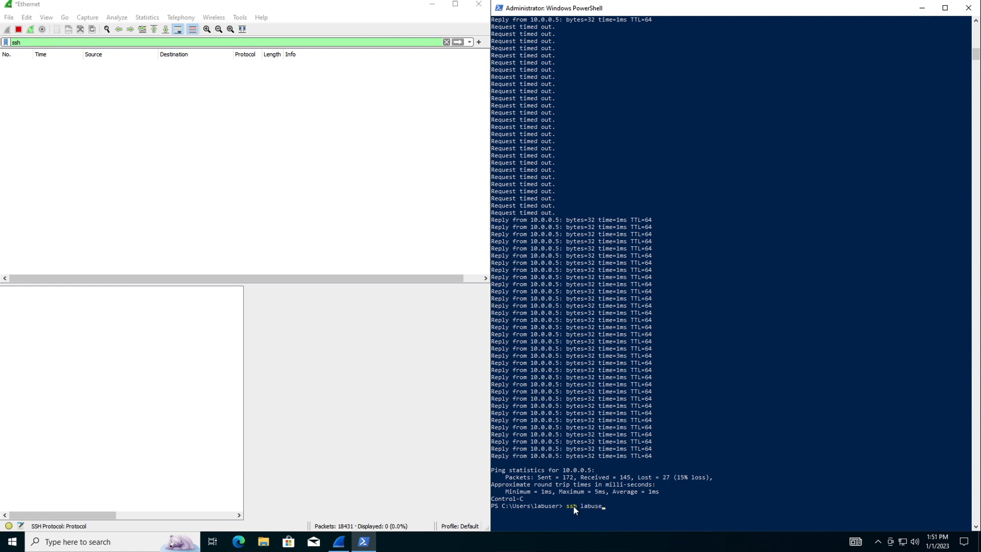
pyautogui.write('r@10.0.0.5')
pyautogui.moveTo(581, 507); pyautogui.dragTo(604, 510)
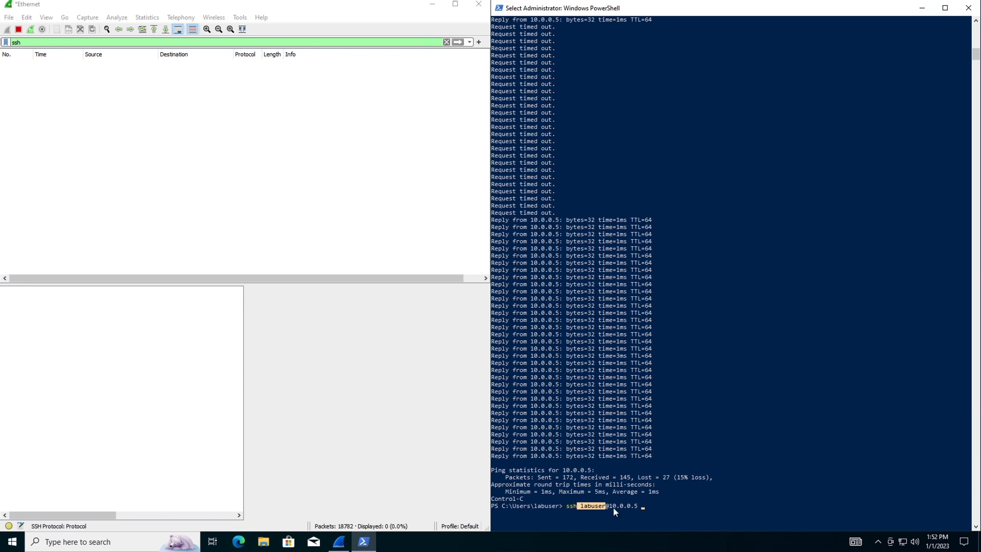
pyautogui.moveTo(639, 506); pyautogui.dragTo(612, 510)
pyautogui.press('Return')
pyautogui.press('Return')
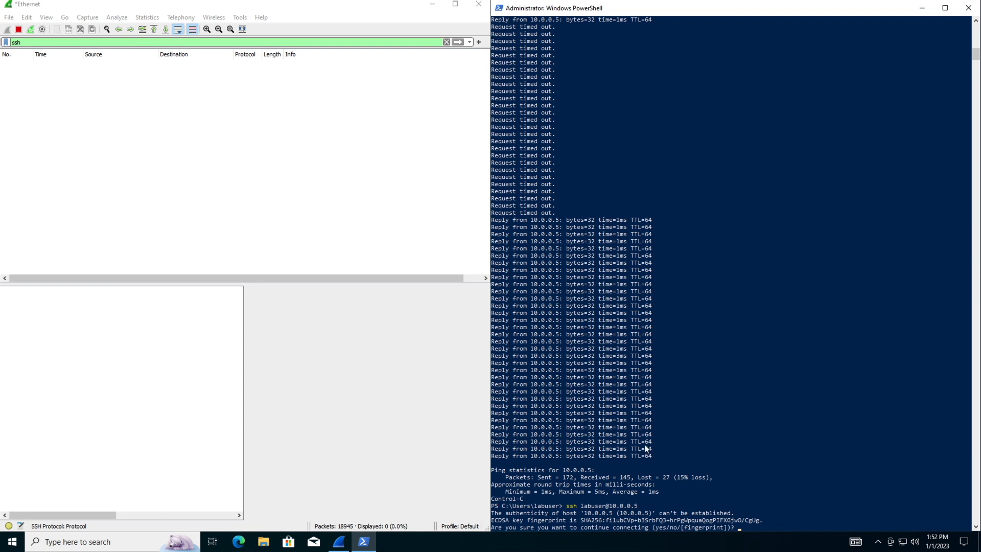
# - Accept the UBUNTU host's key fingerprint with yes and enter the account password to log in over SSH
pyautogui.scroll(-3, 784, 455)
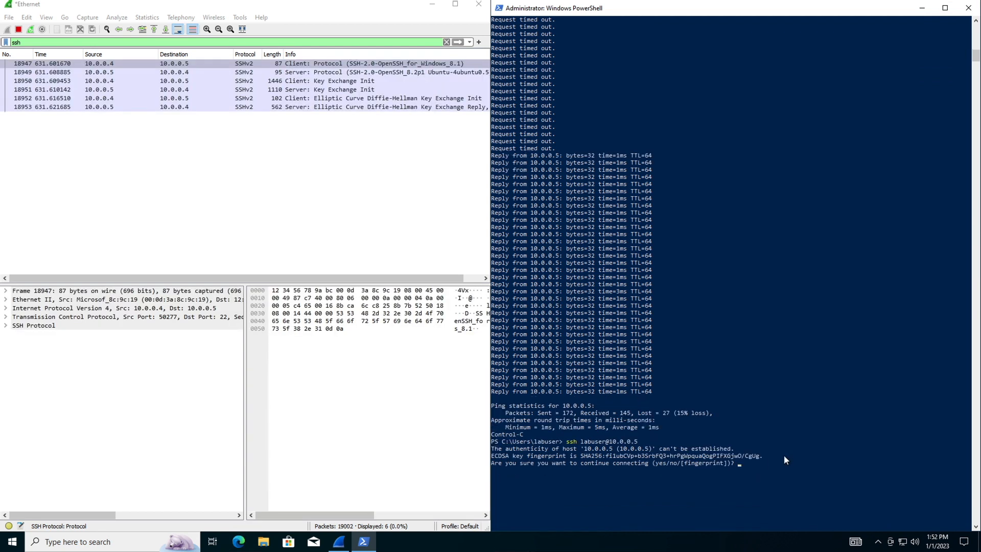
pyautogui.scroll(-6, 785, 459)
pyautogui.write('yes')
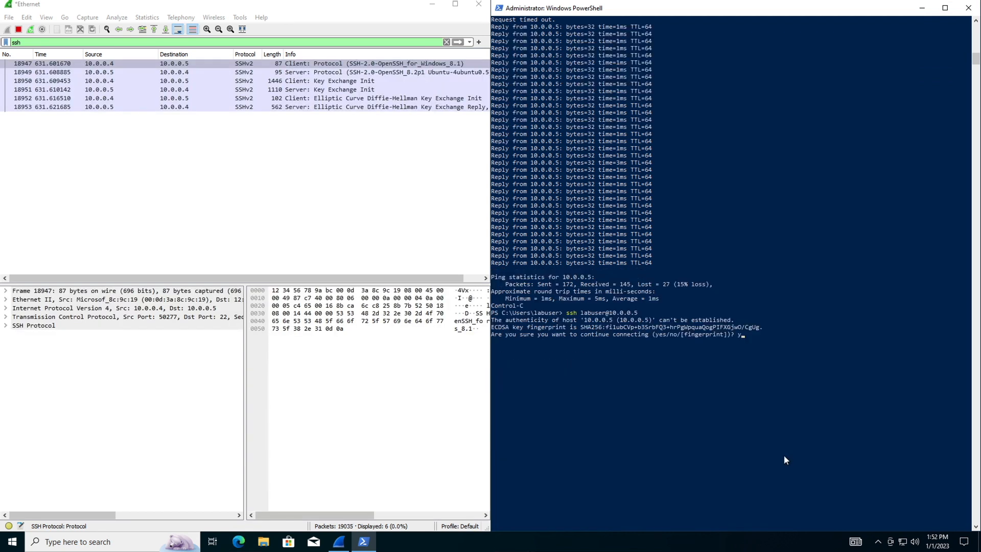
pyautogui.press('Return')
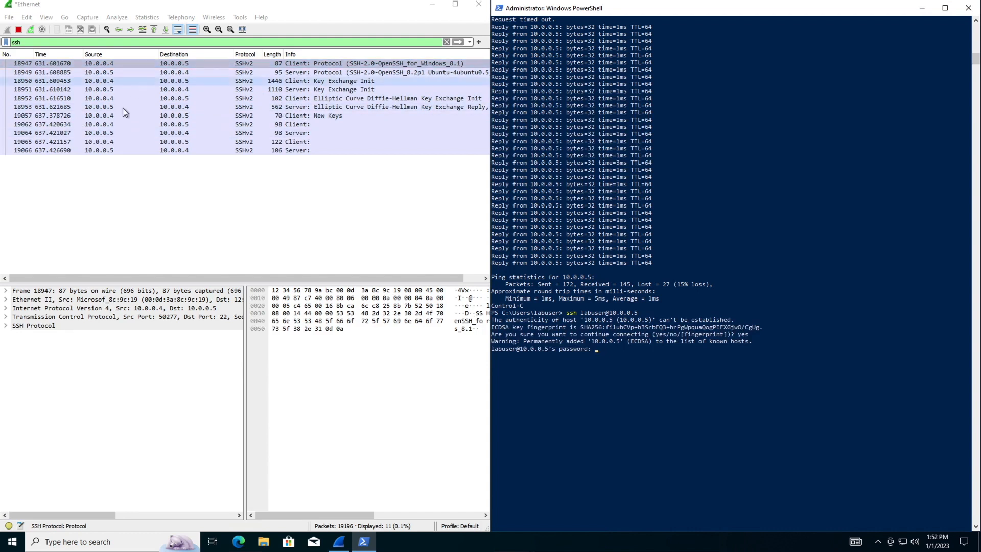
pyautogui.click(616, 348)
pyautogui.press('Escape')
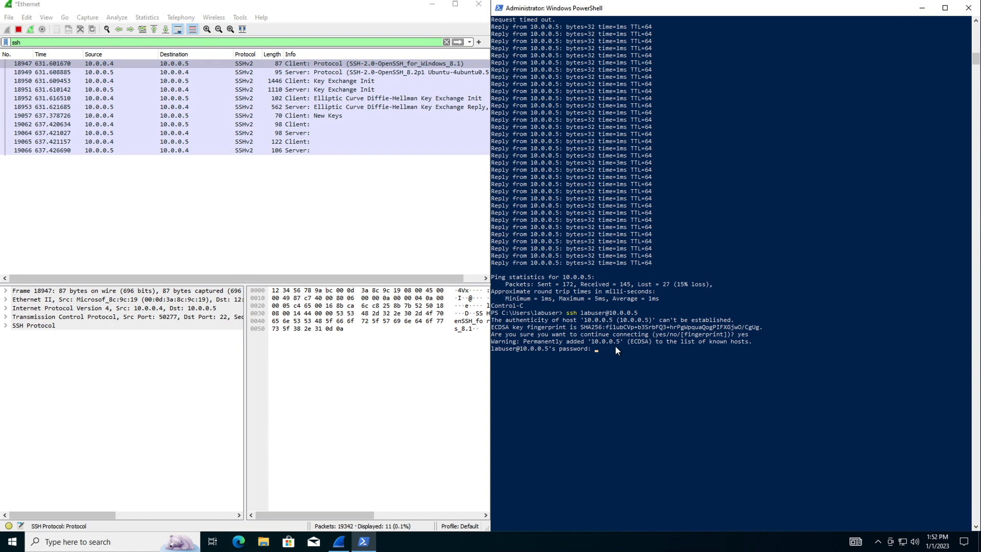
pyautogui.press('Return')
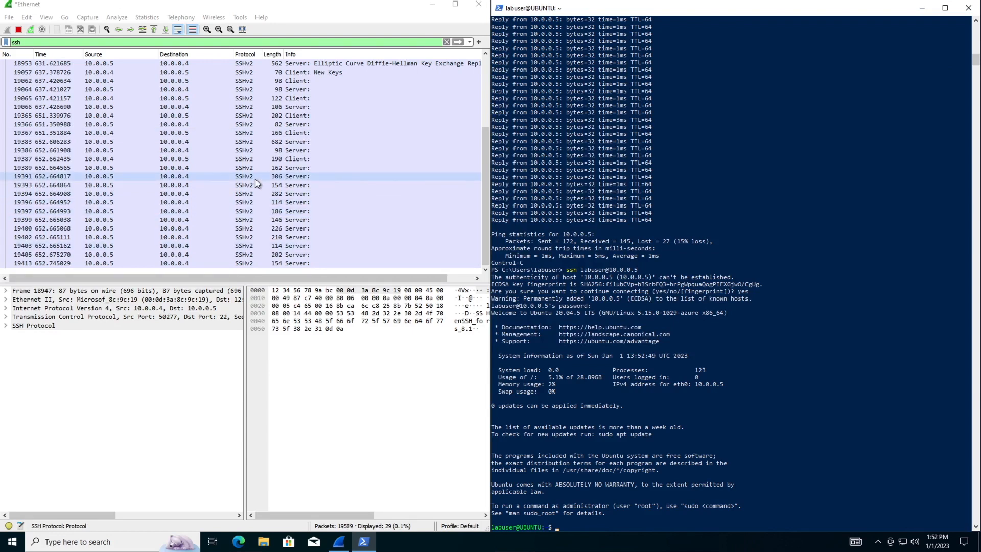
# - Run whoami in the SSH session on the UBUNTU machine
pyautogui.scroll(2, 256, 179)
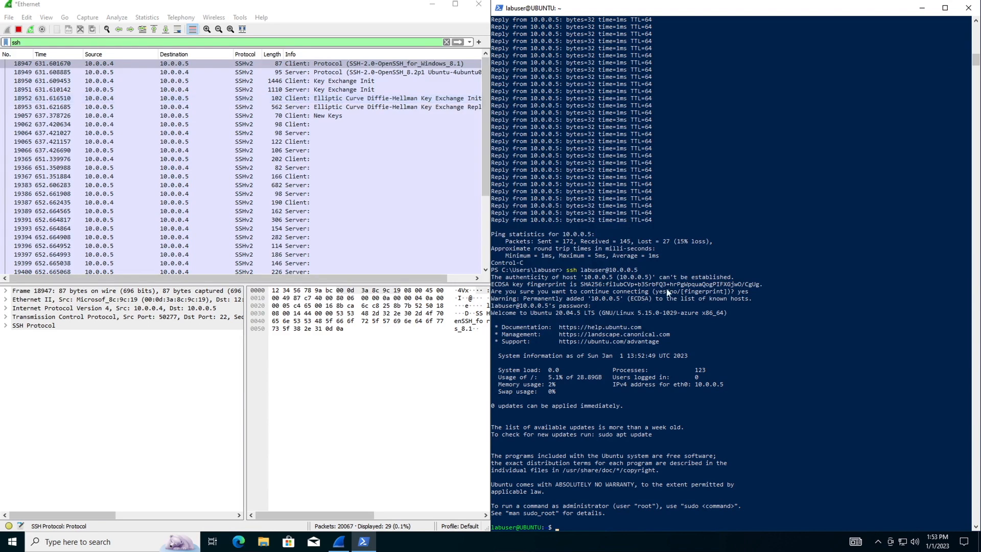
pyautogui.scroll(-6, 685, 284)
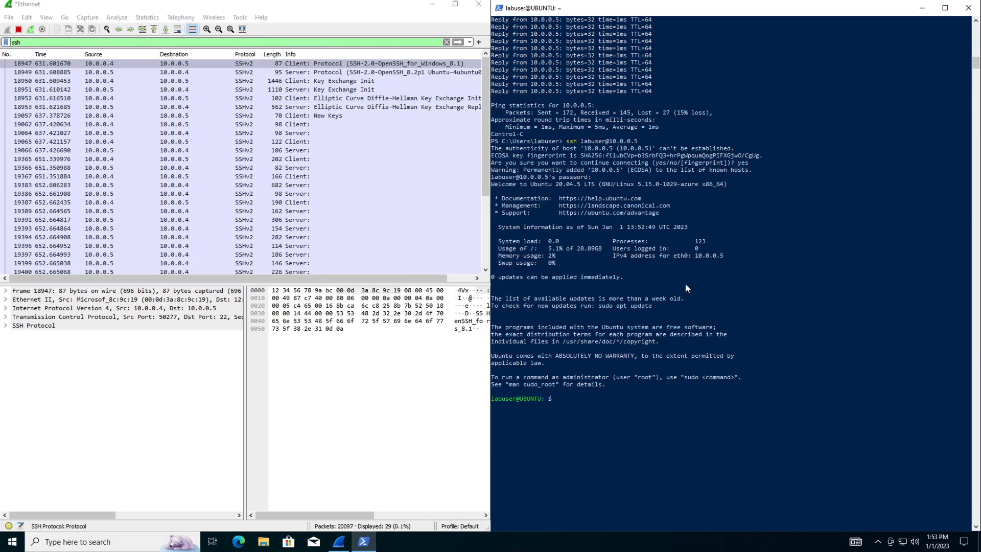
pyautogui.click(600, 393)
pyautogui.click(593, 405)
pyautogui.write('whoami')
pyautogui.press('Return')
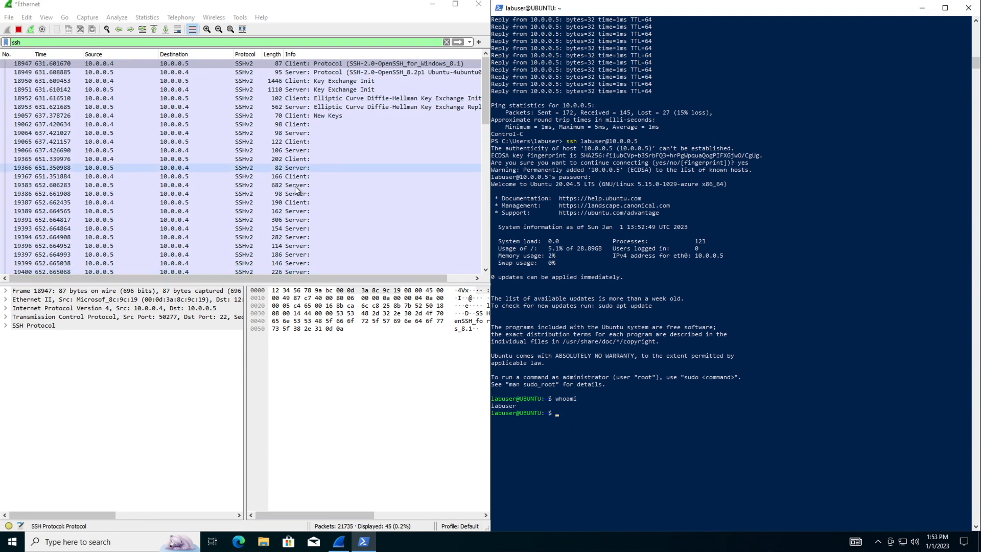
# - Bring up the newest SSH packet in Wireshark and expand its SSH Protocol details
pyautogui.click(176, 31)
pyautogui.click(235, 326)
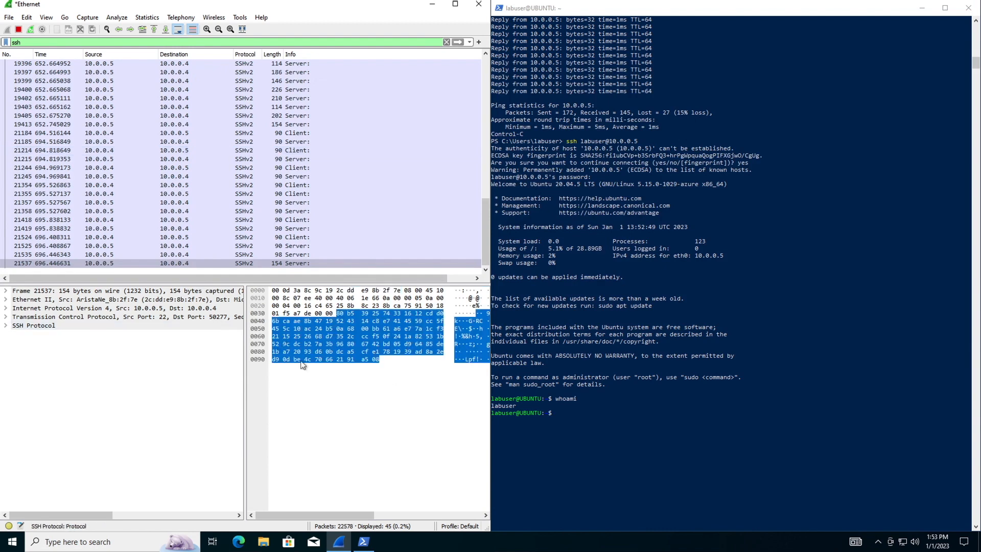
pyautogui.click(588, 419)
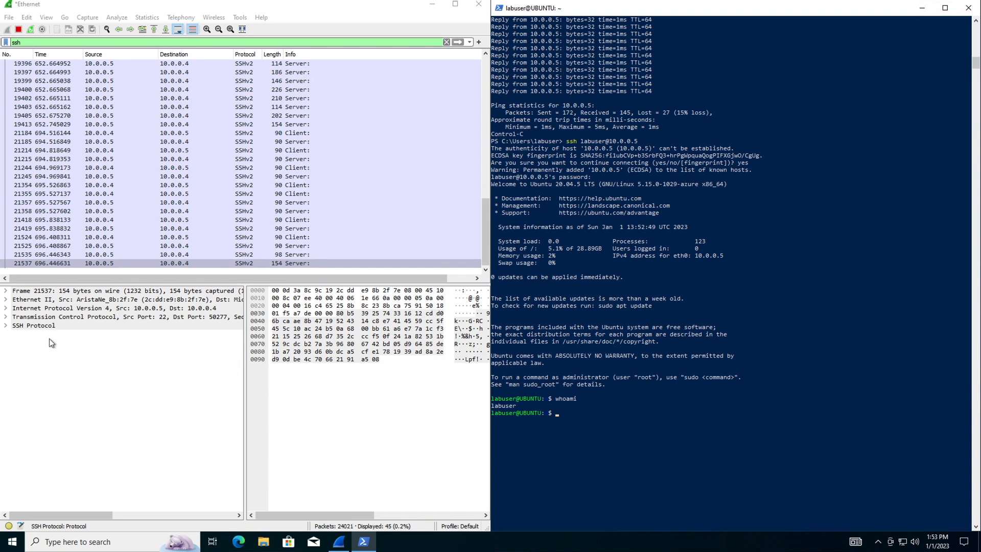
pyautogui.click(26, 319)
pyautogui.click(5, 327)
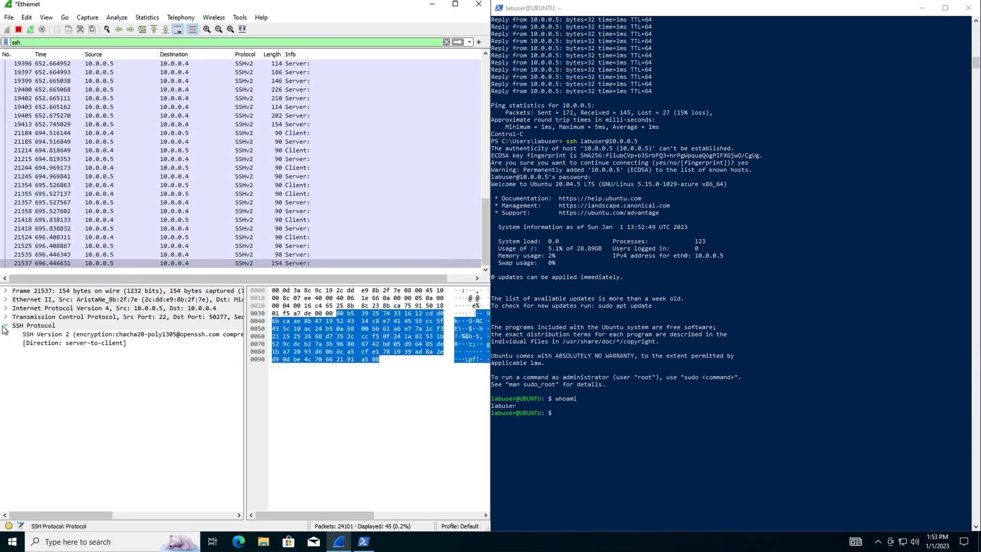
pyautogui.click(596, 410)
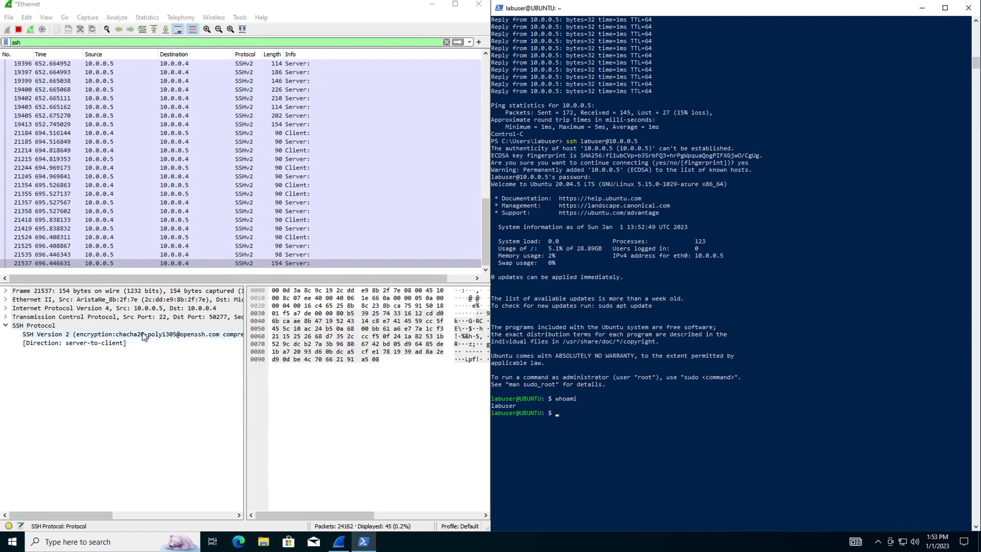
# - Examine the packet's SSH Version 2 encryption and direction entries alongside its raw bytes, resizing the details and bytes areas to read them
pyautogui.click(170, 335)
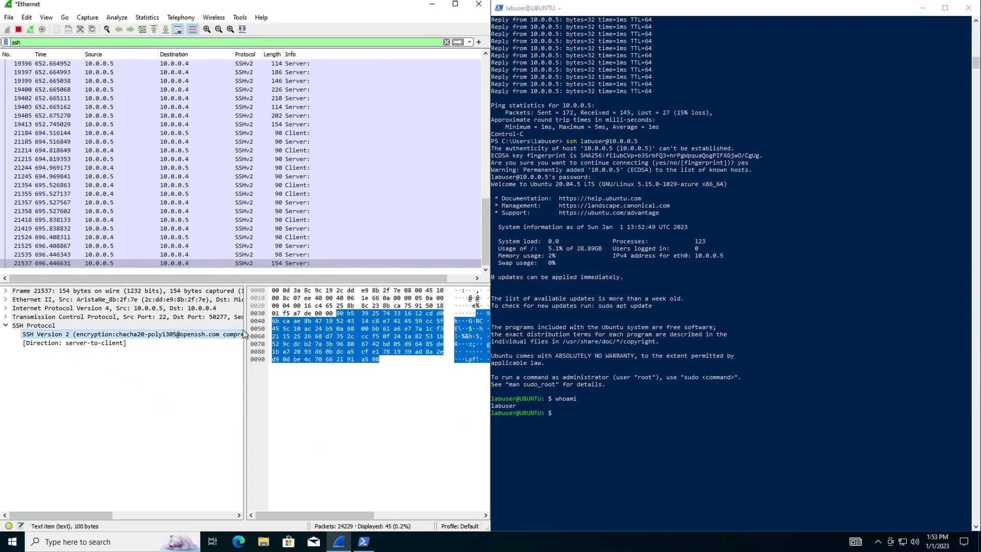
pyautogui.moveTo(245, 491); pyautogui.dragTo(481, 475)
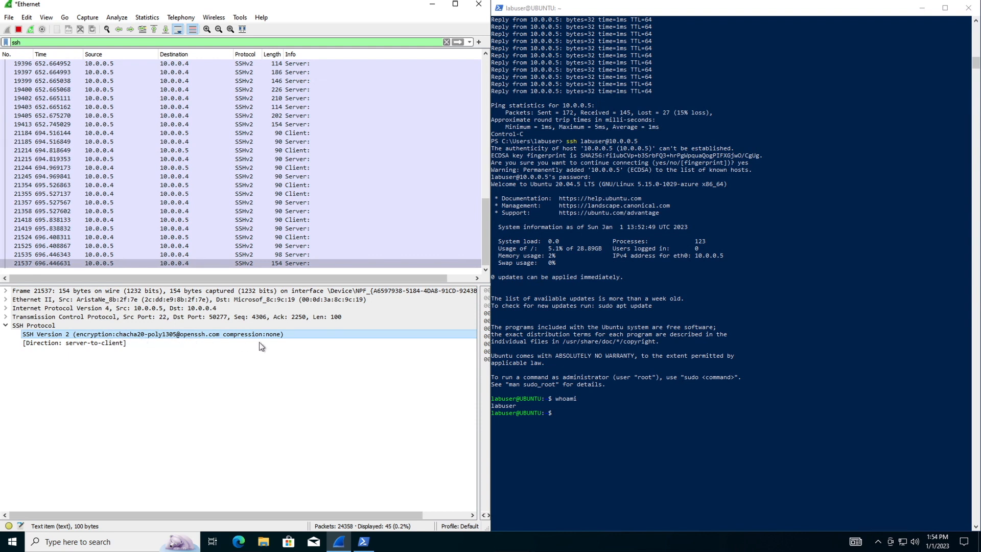
pyautogui.click(108, 344)
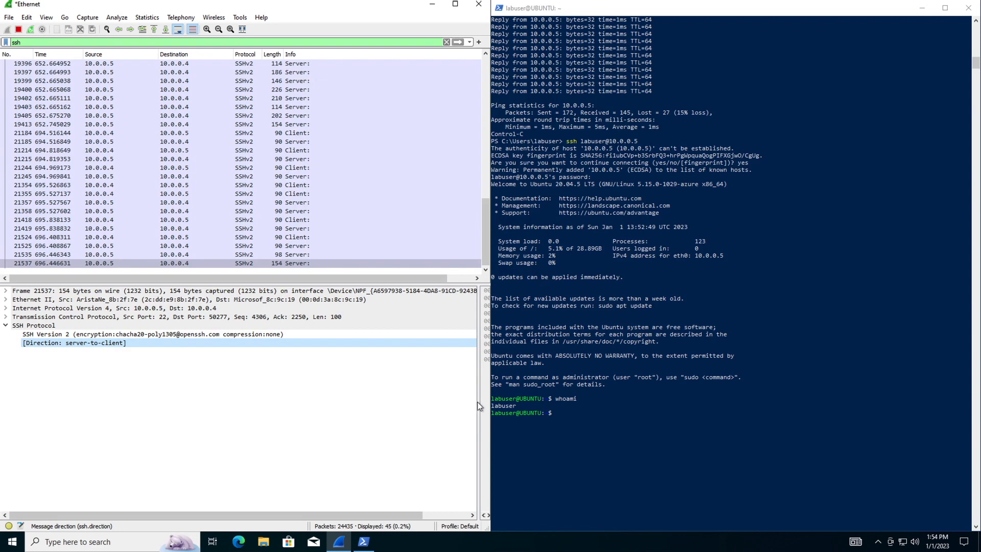
pyautogui.moveTo(478, 402); pyautogui.dragTo(171, 391)
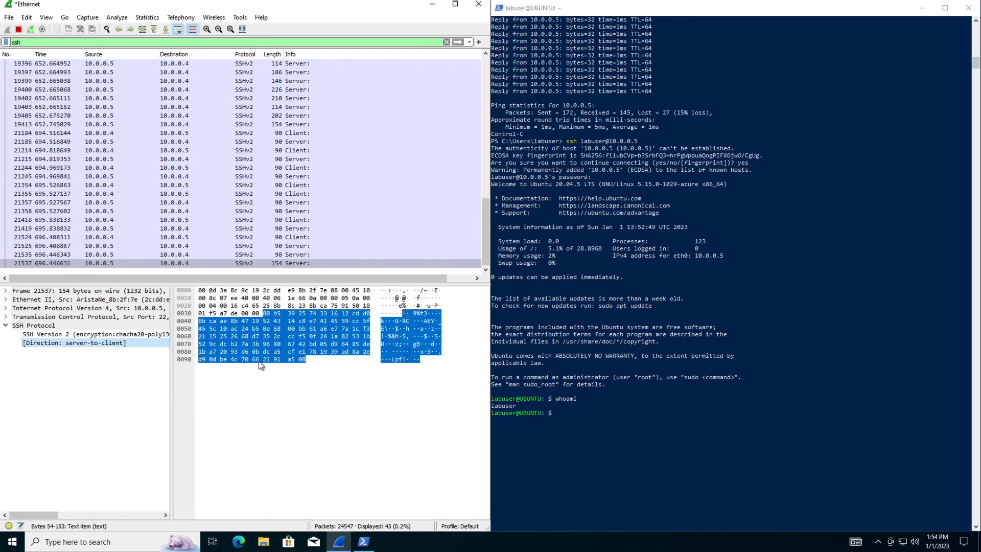
pyautogui.click(64, 335)
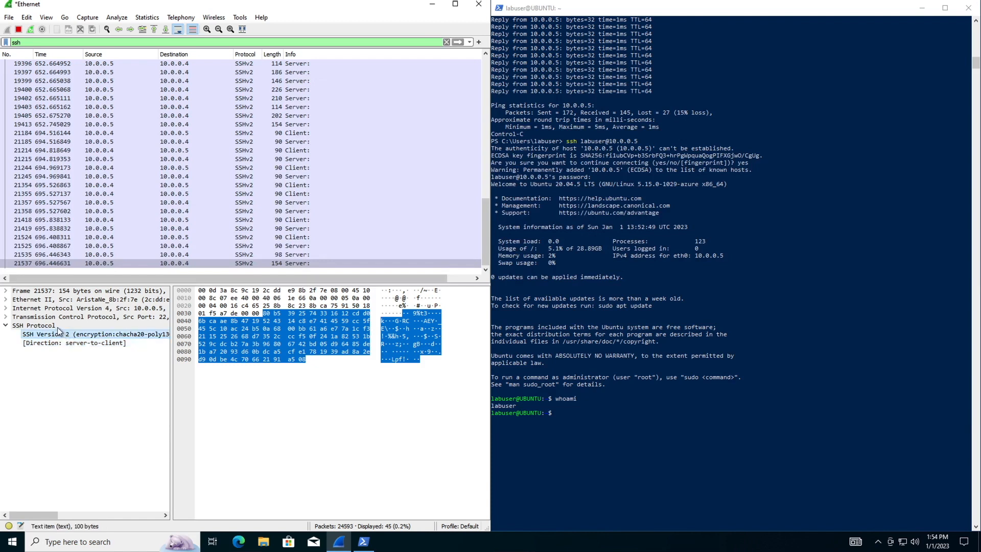
pyautogui.click(57, 326)
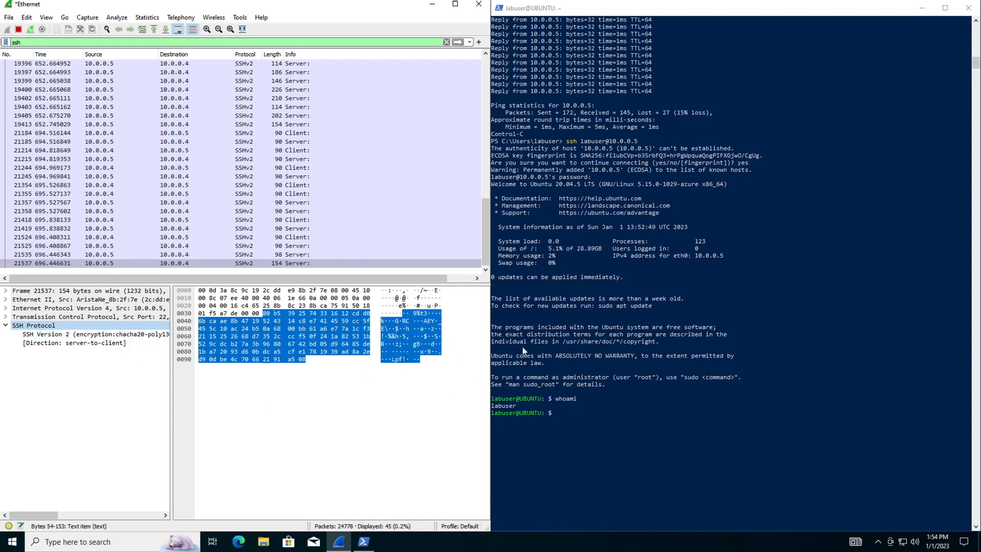
# - In the SSH session, create test.txt with touch and list the files with ls while viewing the newest SSH packets
pyautogui.click(563, 414)
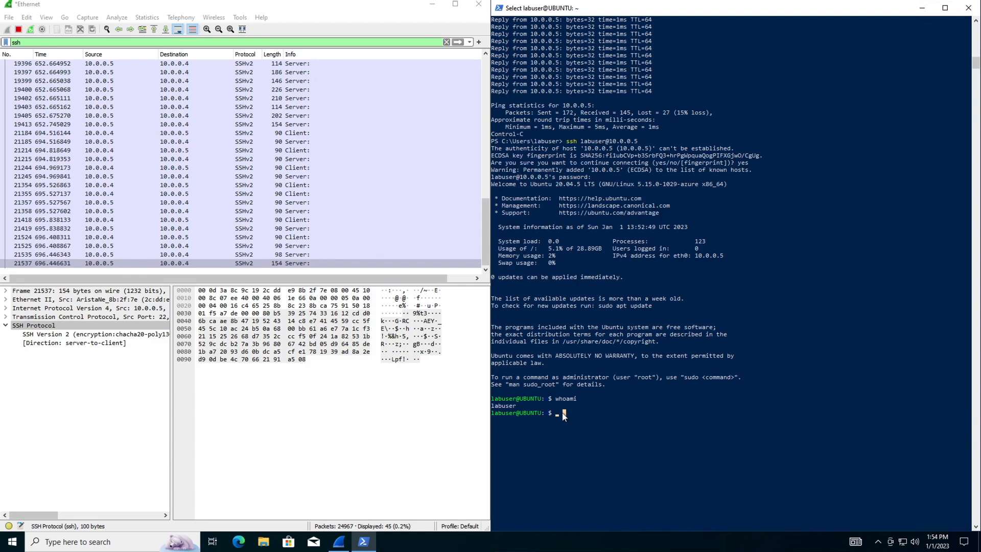
pyautogui.write('touch ')
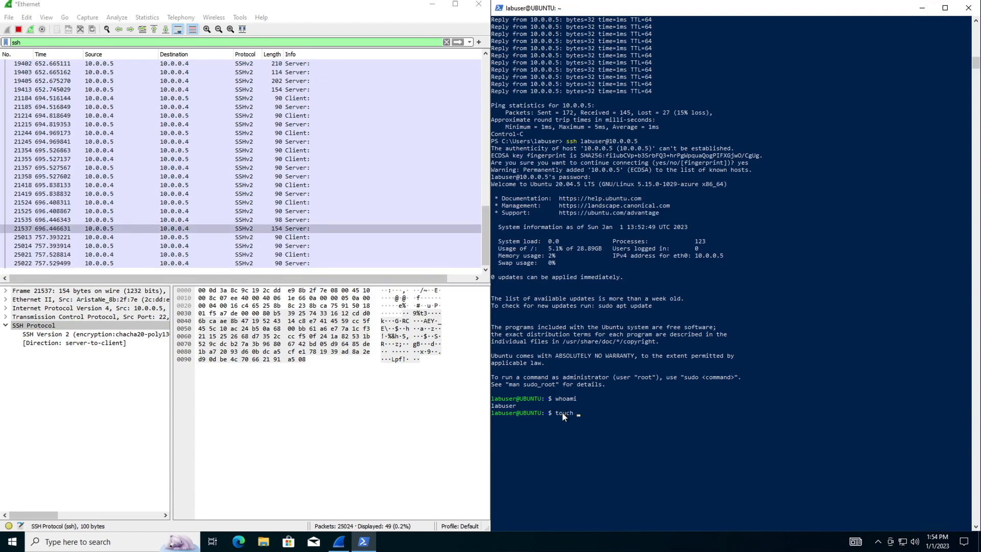
pyautogui.write('test.txt')
pyautogui.press('Return')
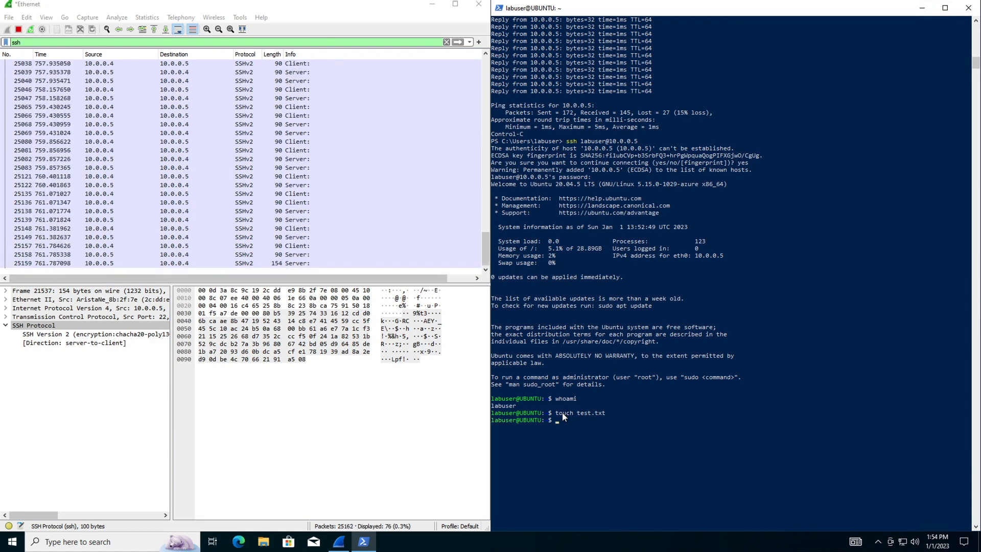
pyautogui.write('ls')
pyautogui.press('Return')
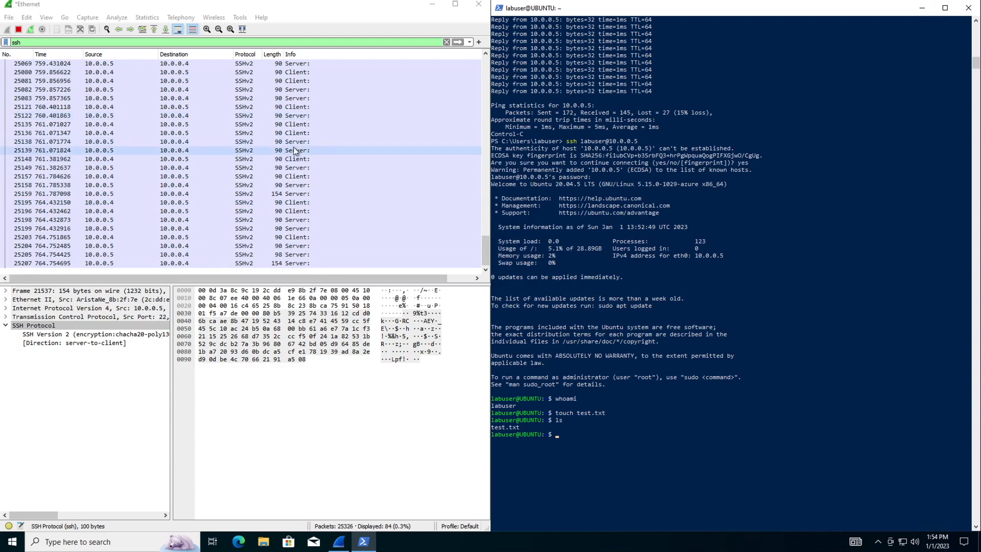
pyautogui.scroll(1, 294, 146)
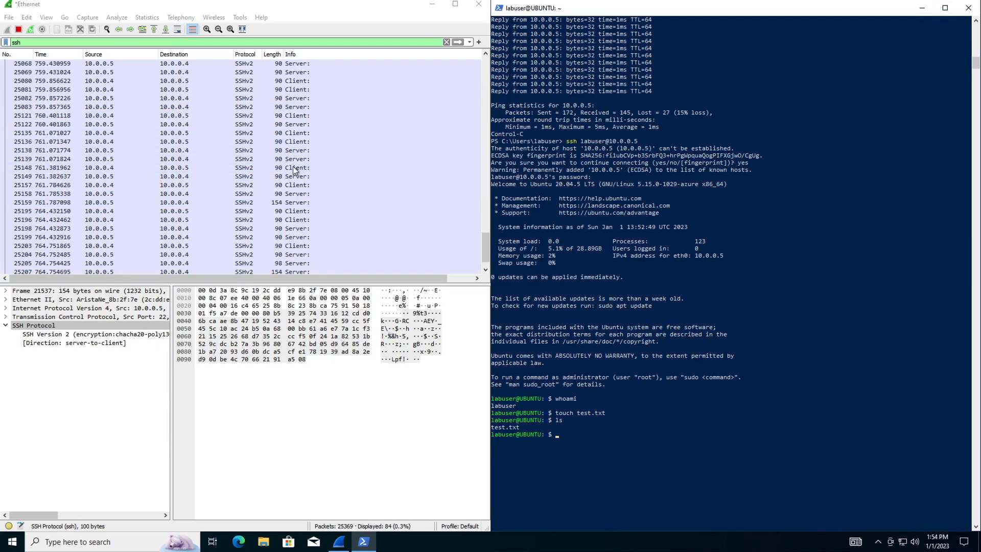
pyautogui.scroll(-1, 293, 166)
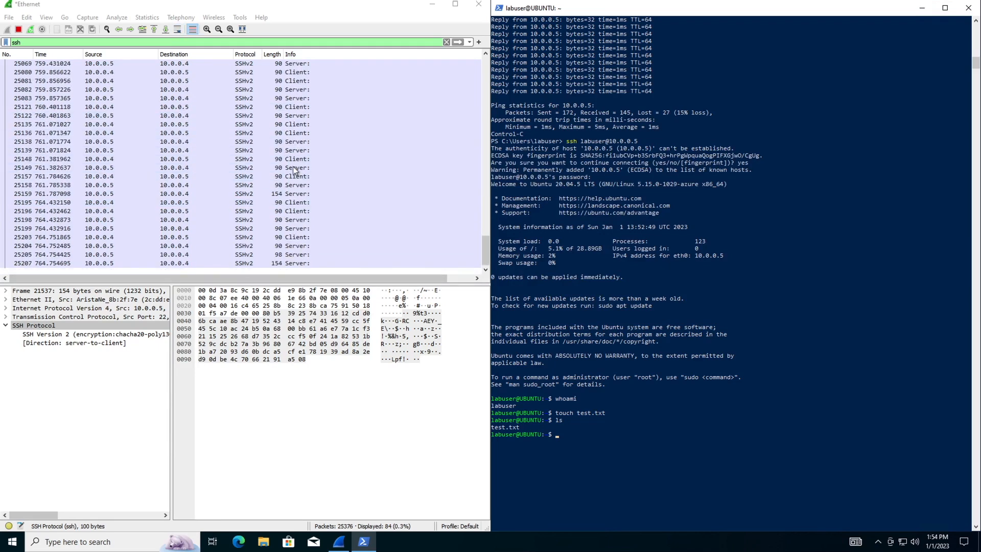
pyautogui.click(181, 32)
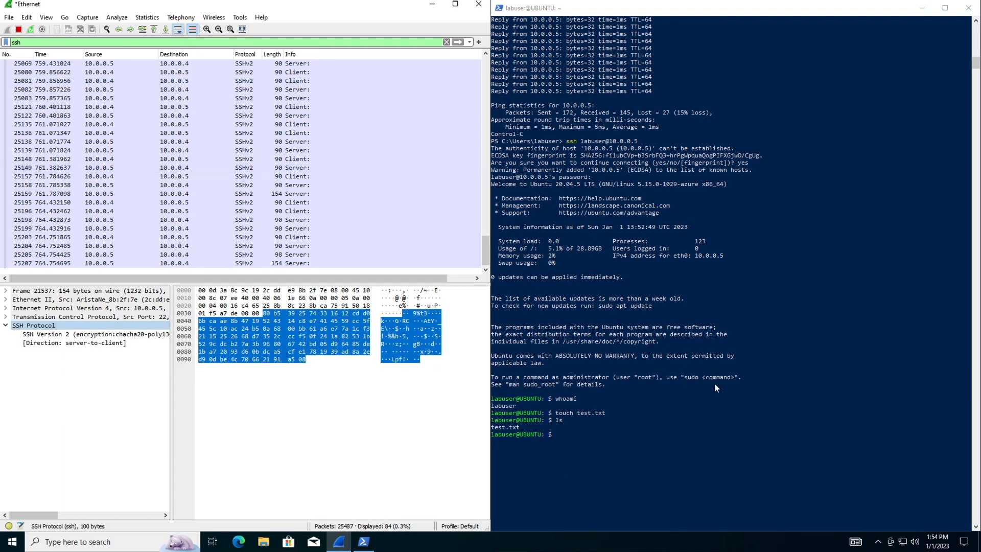
# - End the SSH session with exit and clear the PowerShell console with cls
pyautogui.click(607, 424)
pyautogui.write('exit')
pyautogui.press('Return')
pyautogui.write('cls')
pyautogui.press('Return')
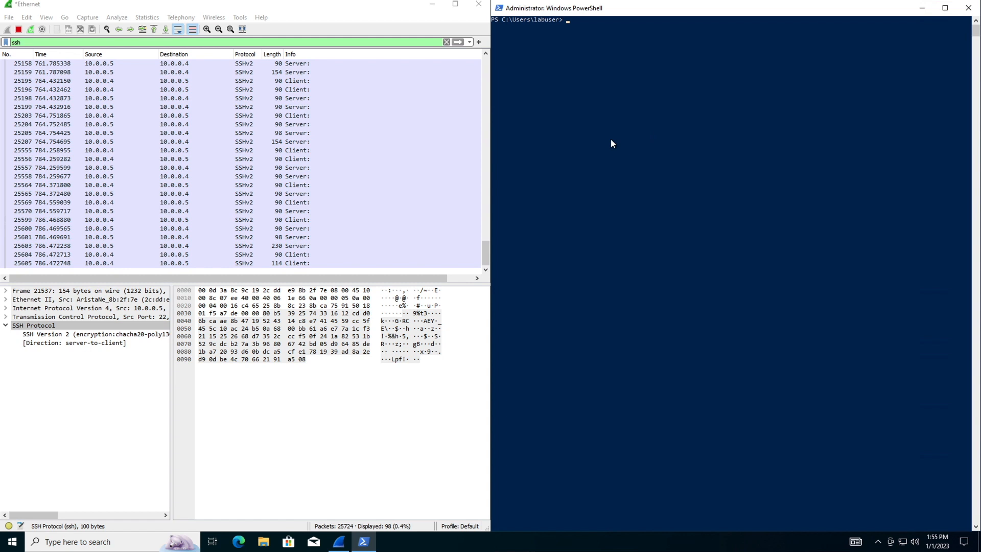
# - Replace the Wireshark display filter with dhcp and apply it
pyautogui.moveTo(91, 45); pyautogui.dragTo(1, 44)
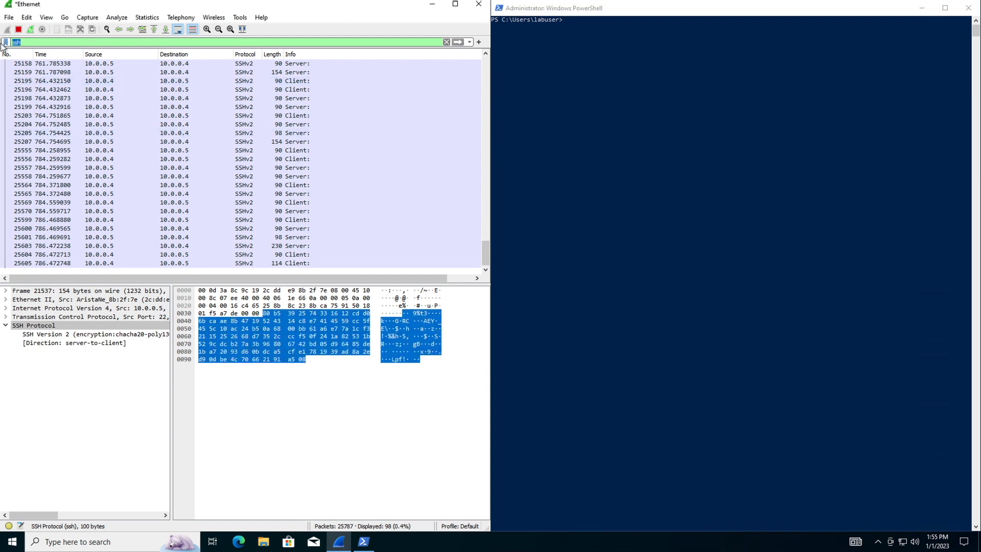
pyautogui.write('dhcp')
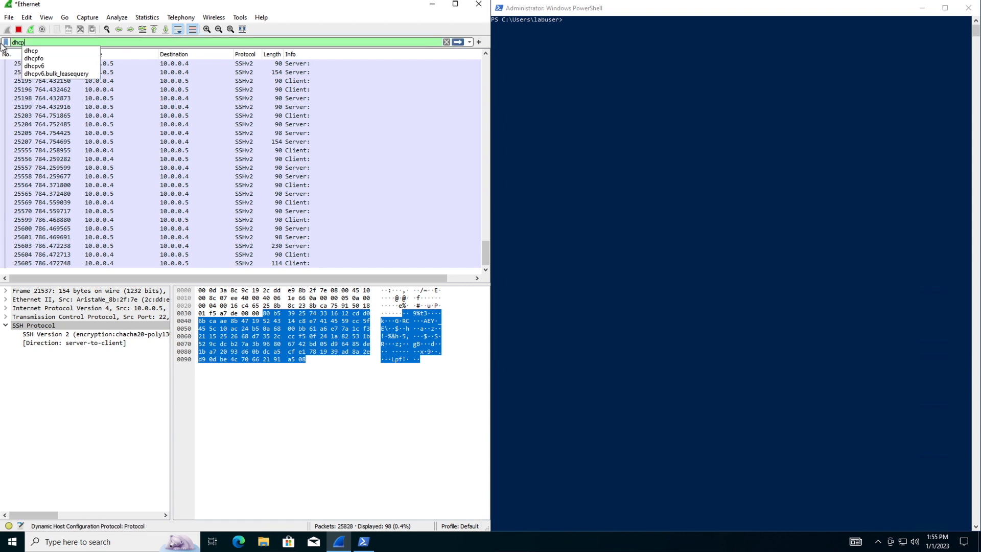
pyautogui.press('Return')
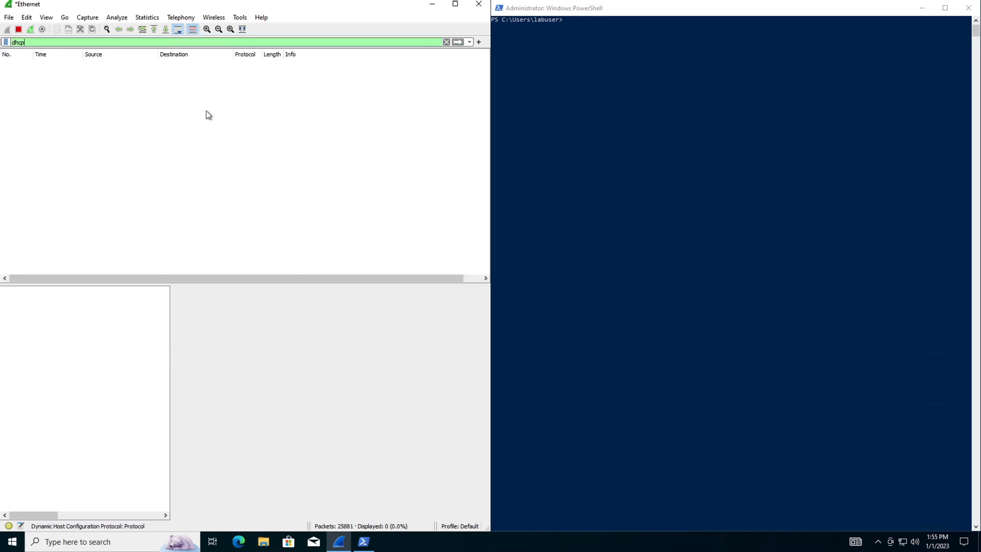
# - Renew the WINDOWS machine's IP address from PowerShell with ipconfig /renew
pyautogui.click(581, 31)
pyautogui.click(582, 29)
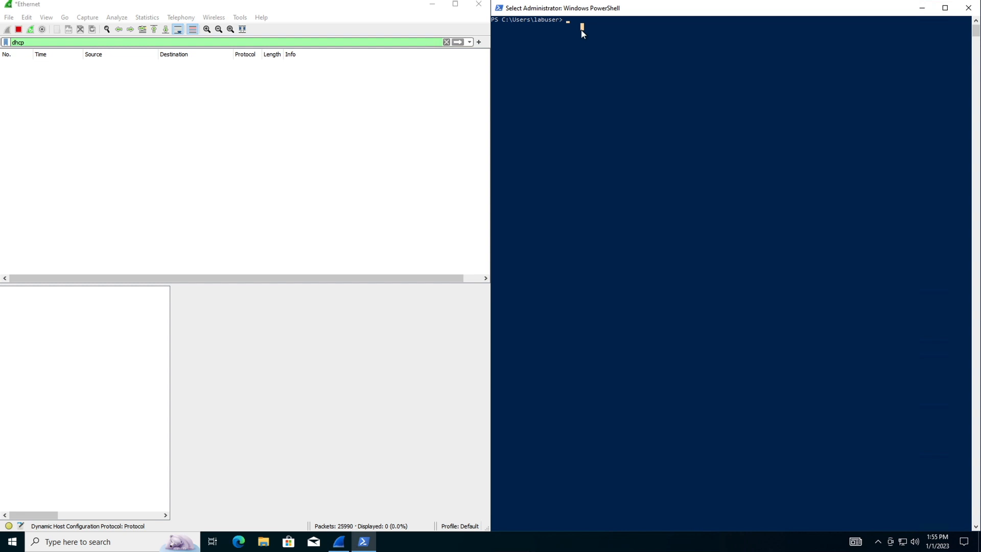
pyautogui.write('ipconfig/')
pyautogui.press('BackSpace')
pyautogui.write('/renew')
pyautogui.press('Return')
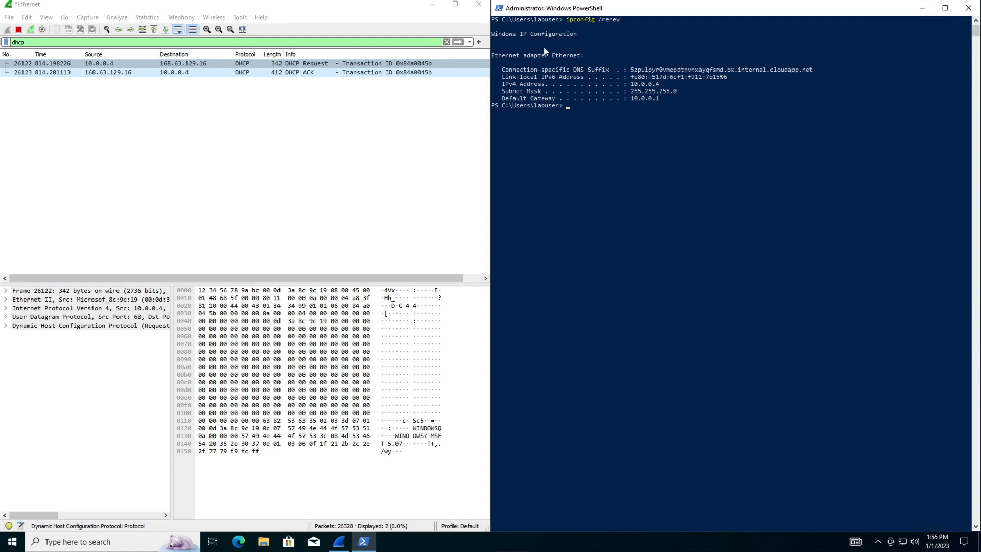
# - Examine the captured DHCP Request and ACK packets, expanding the ACK's Dynamic Host Configuration Protocol details down to its options
pyautogui.click(306, 66)
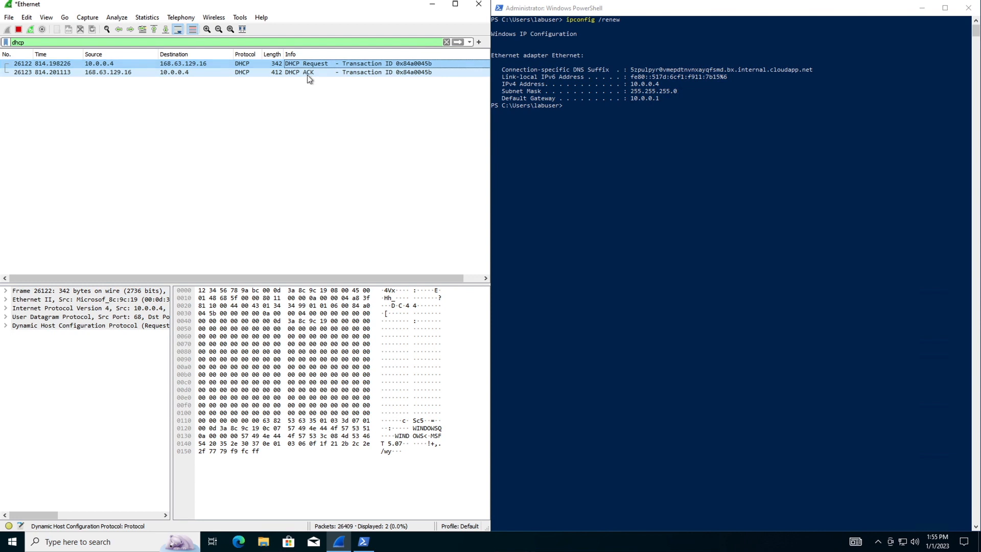
pyautogui.click(308, 74)
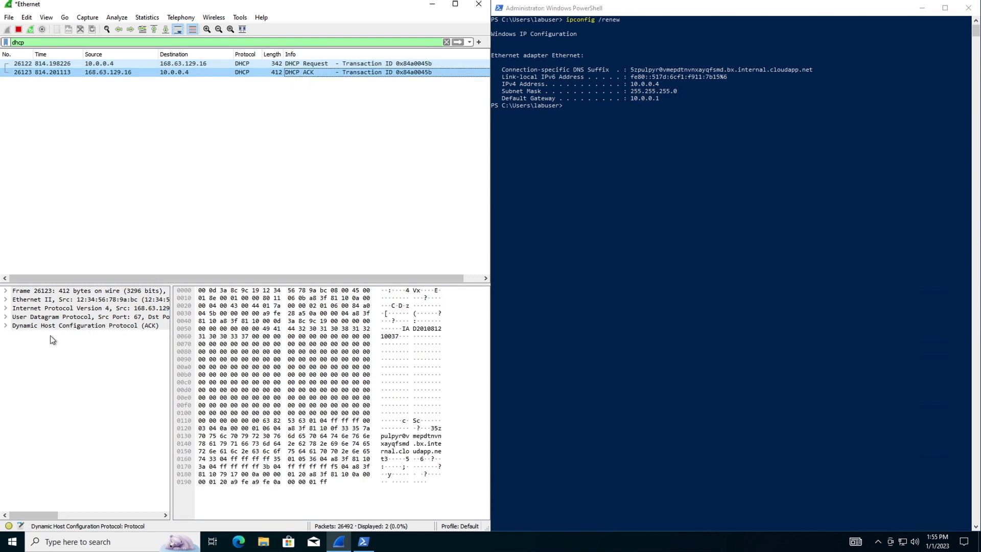
pyautogui.click(6, 325)
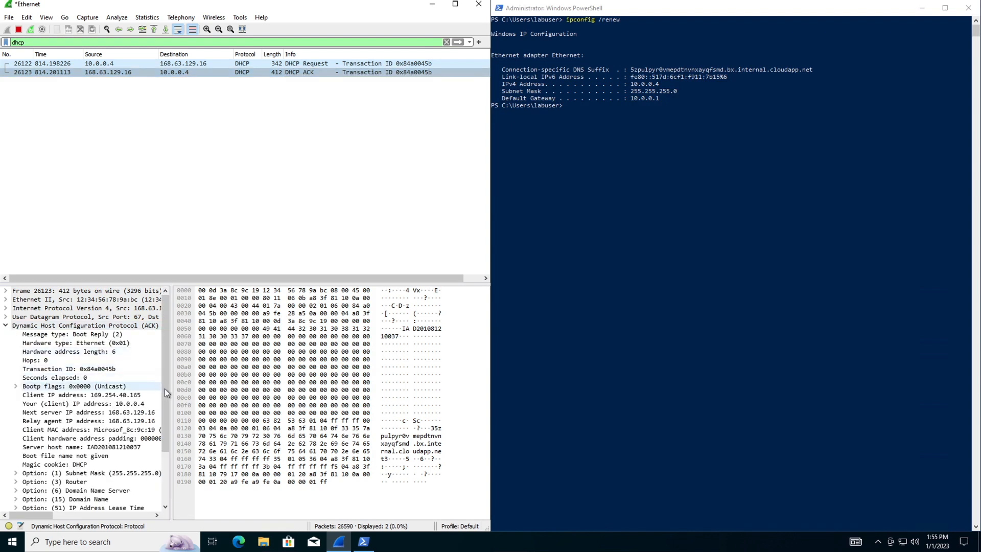
pyautogui.moveTo(161, 412); pyautogui.dragTo(161, 481)
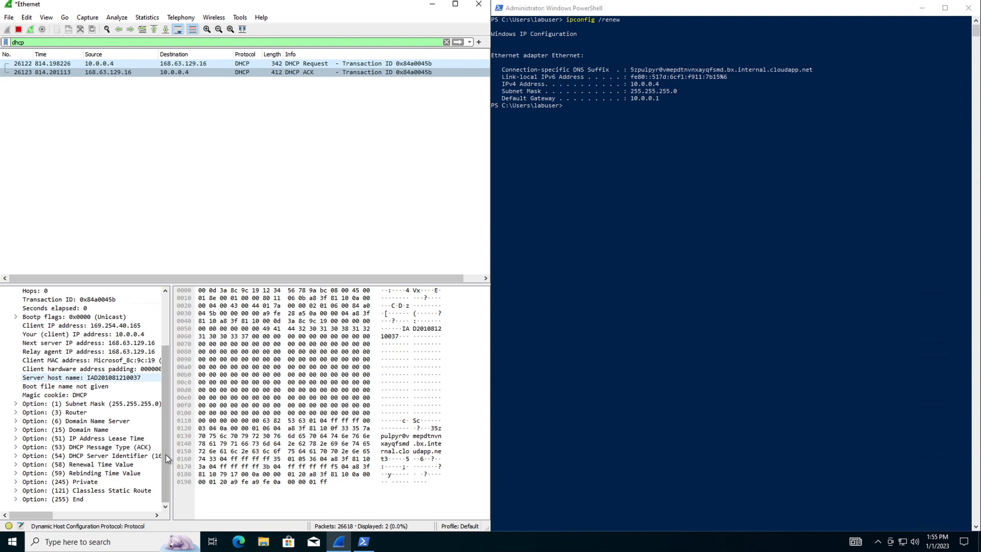
# - Widen the packet details pane and inspect the DHCP ACK's Option (58) Renewal Time Value
pyautogui.moveTo(173, 447); pyautogui.dragTo(262, 454)
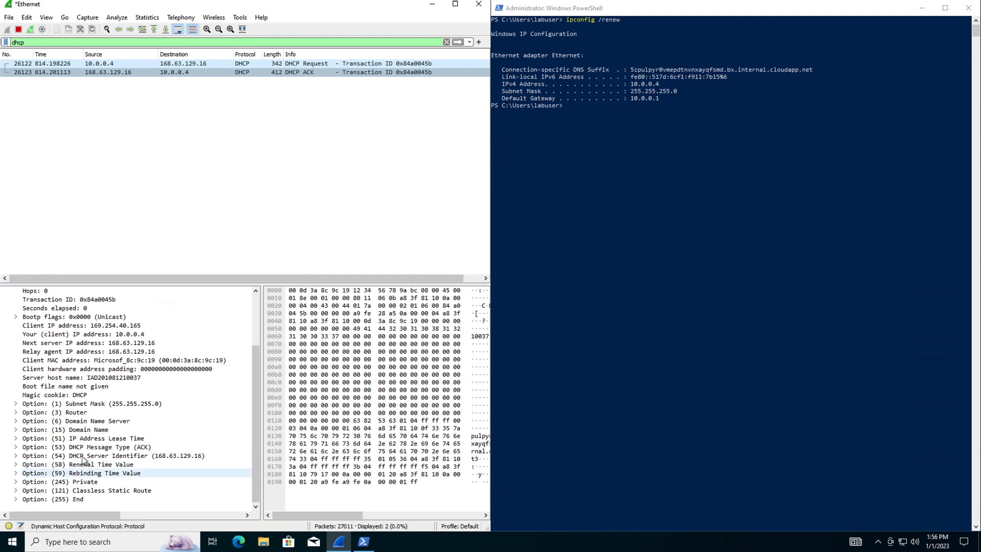
pyautogui.click(16, 466)
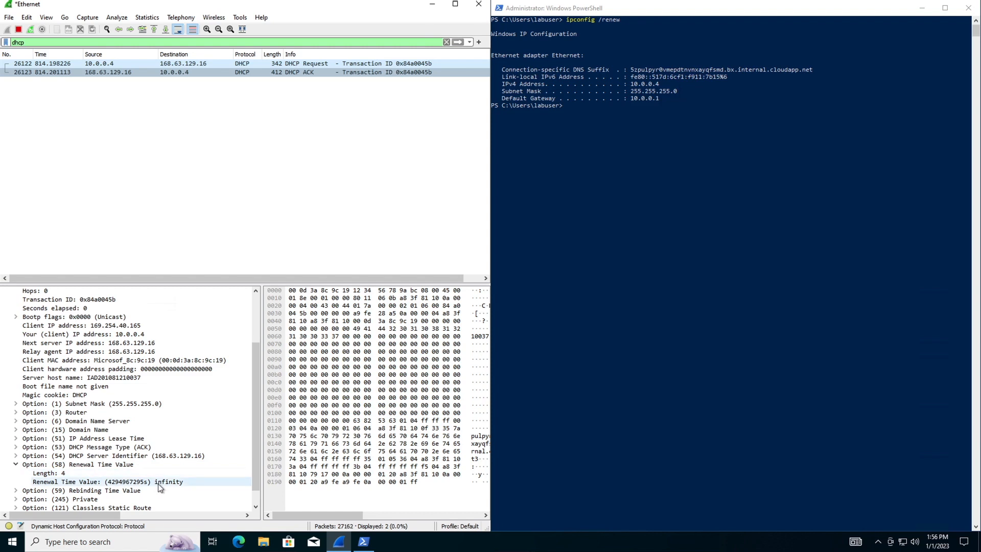
pyautogui.click(18, 465)
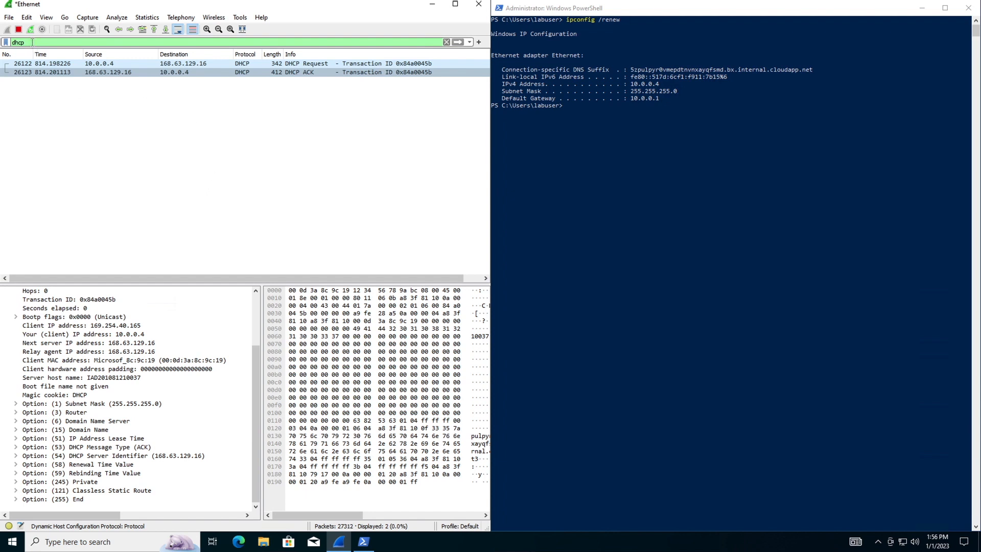
# - Replace the dhcp display filter in Wireshark with dns and apply it
pyautogui.press('BackSpace')
pyautogui.press('BackSpace')
pyautogui.press('BackSpace')
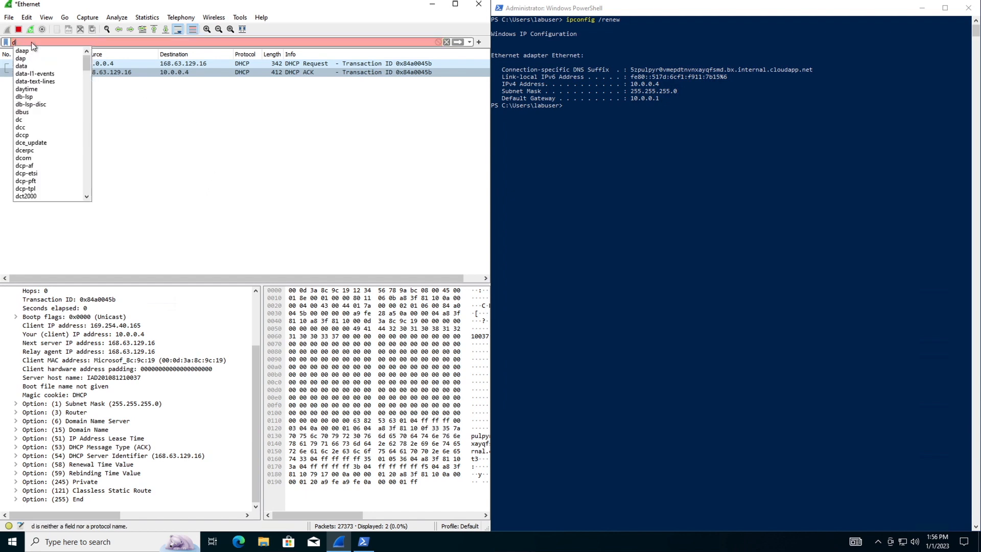
pyautogui.write('ns')
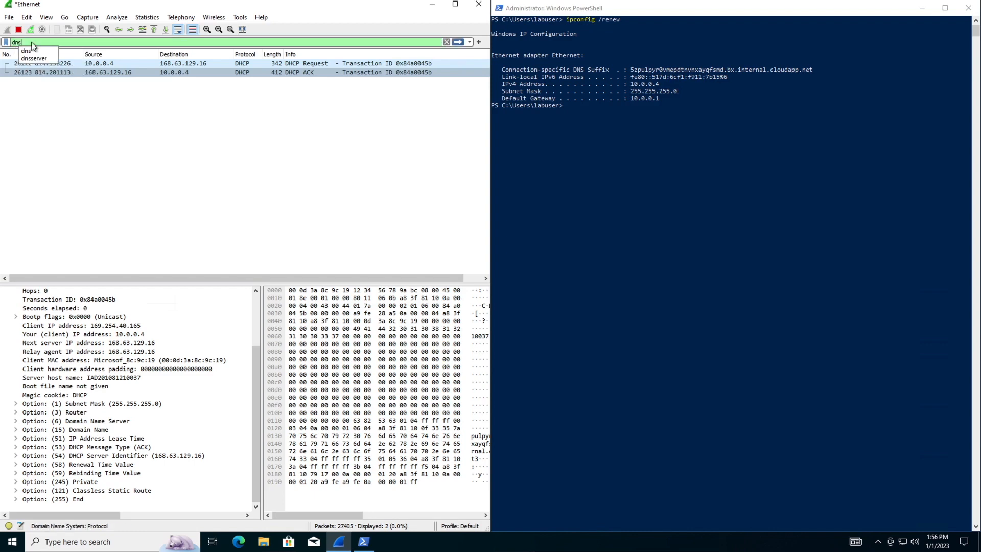
pyautogui.press('Return')
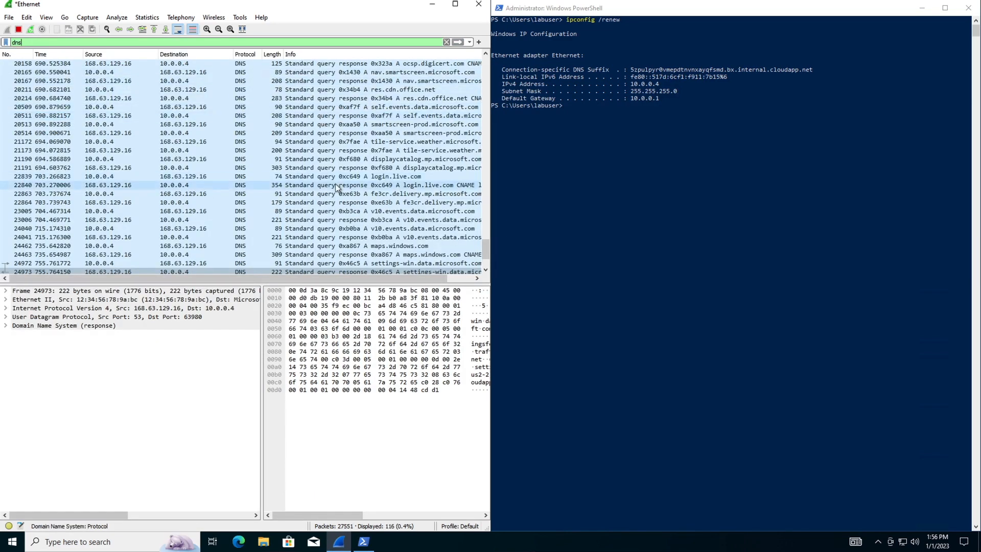
# - Clear the PowerShell console and look up google.com's DNS records with nslookup google.com
pyautogui.click(679, 158)
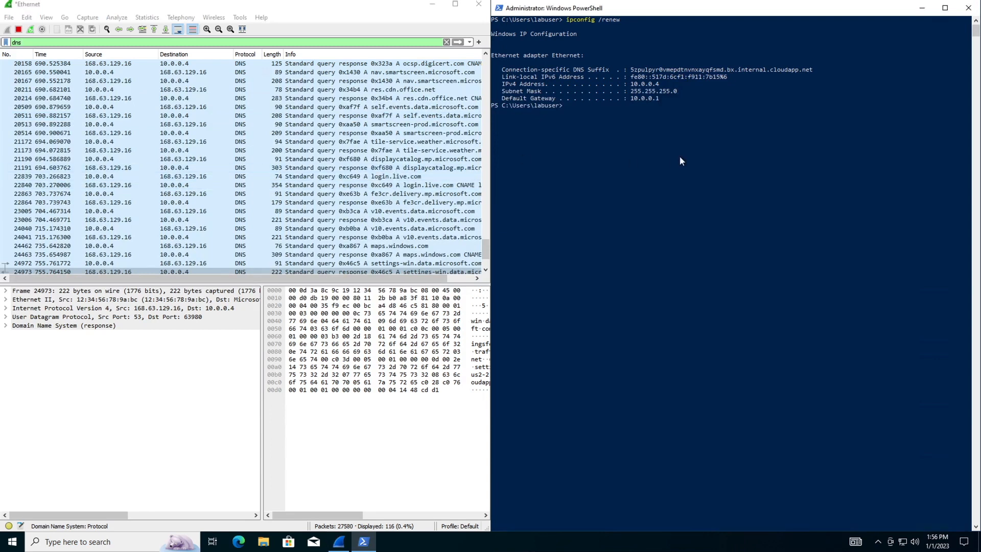
pyautogui.write('clear')
pyautogui.press('Return')
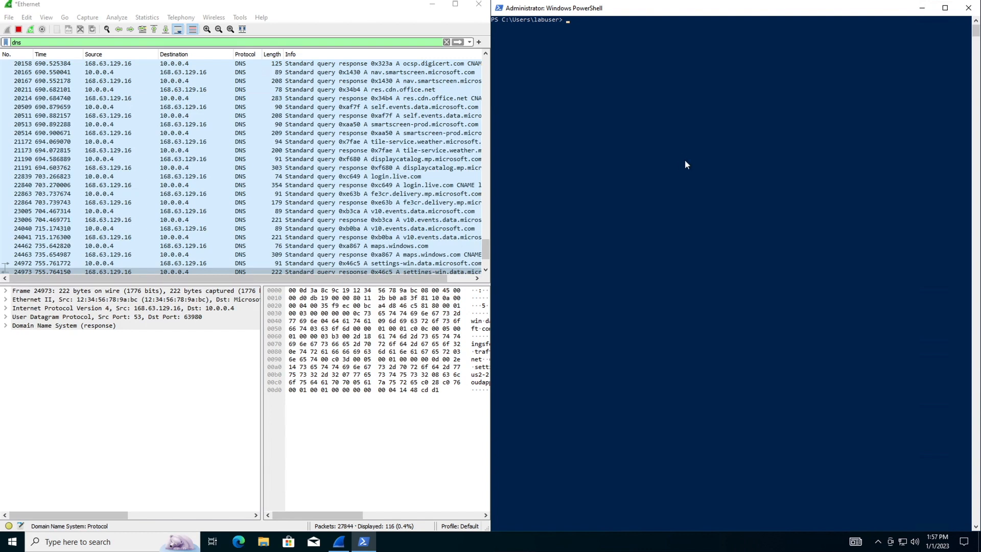
pyautogui.write('nslookup google.com')
pyautogui.press('Return')
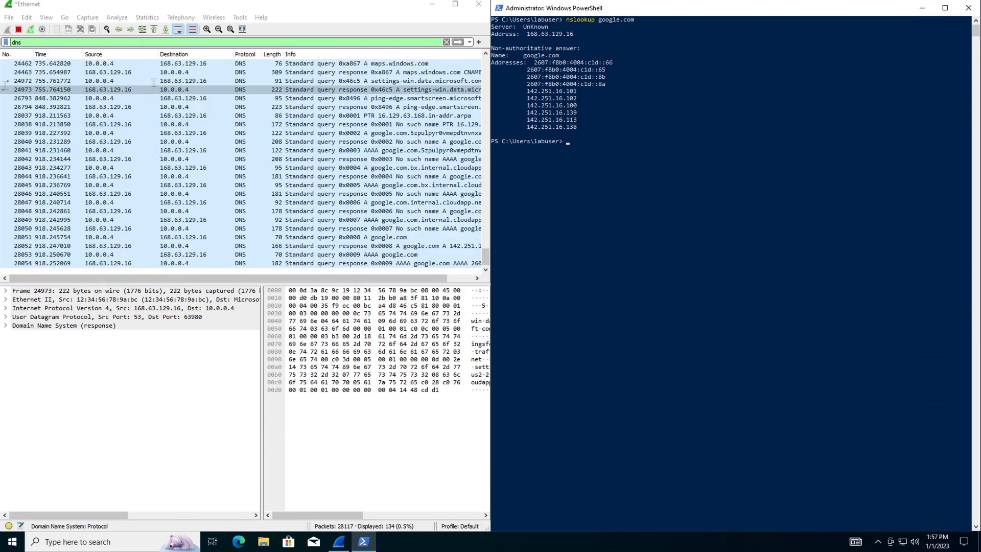
# - Restart the Wireshark capture without saving the old packets and rerun nslookup google.com in PowerShell
pyautogui.click(30, 29)
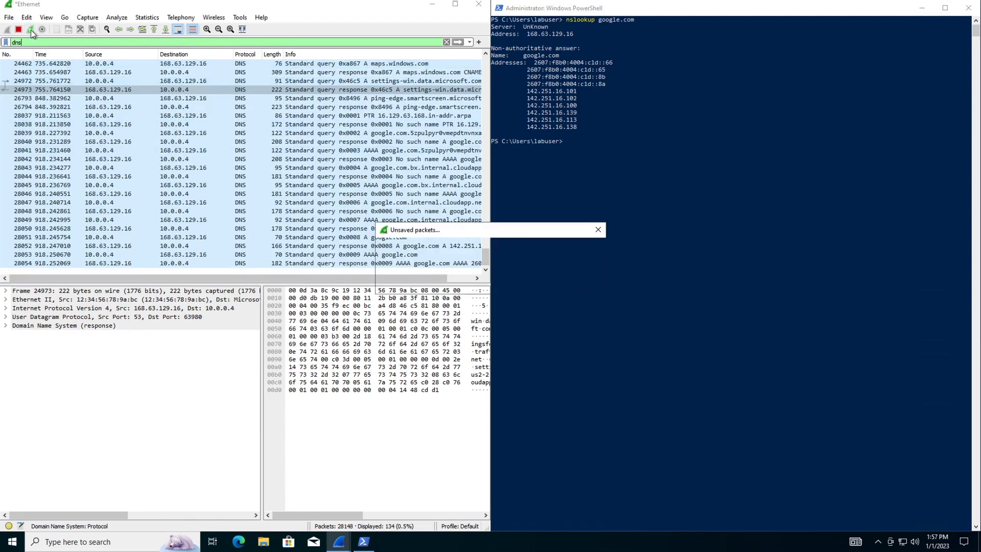
pyautogui.click(512, 281)
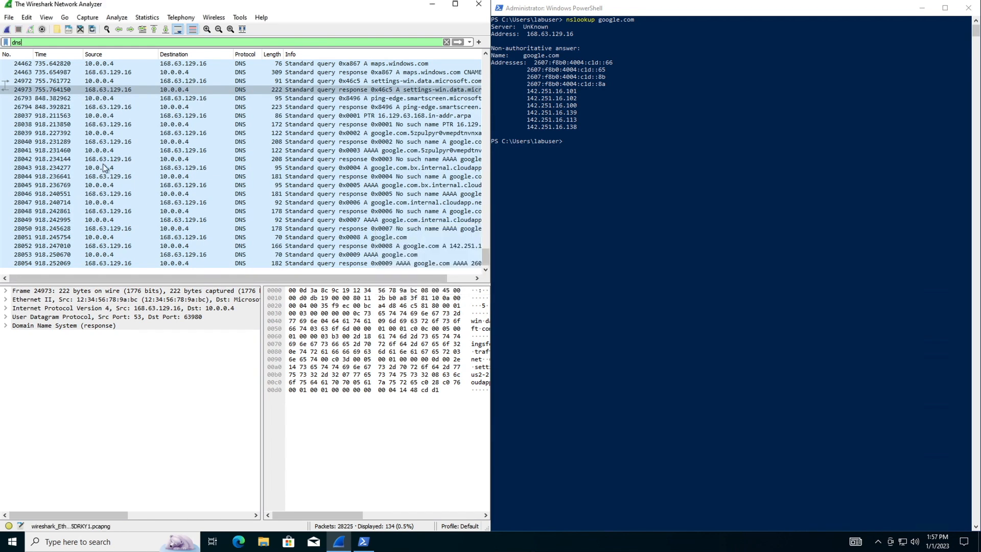
pyautogui.click(631, 146)
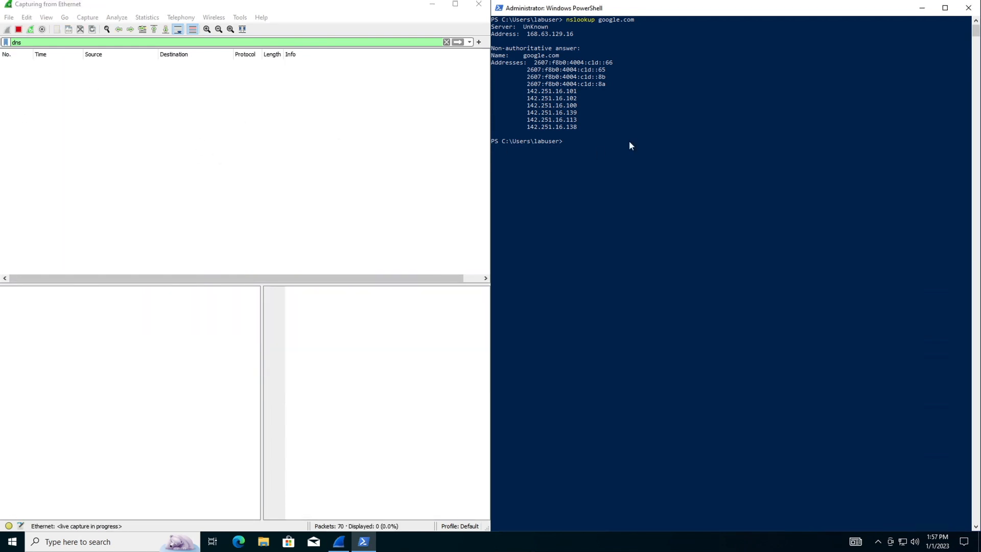
pyautogui.press('Up')
pyautogui.press('Return')
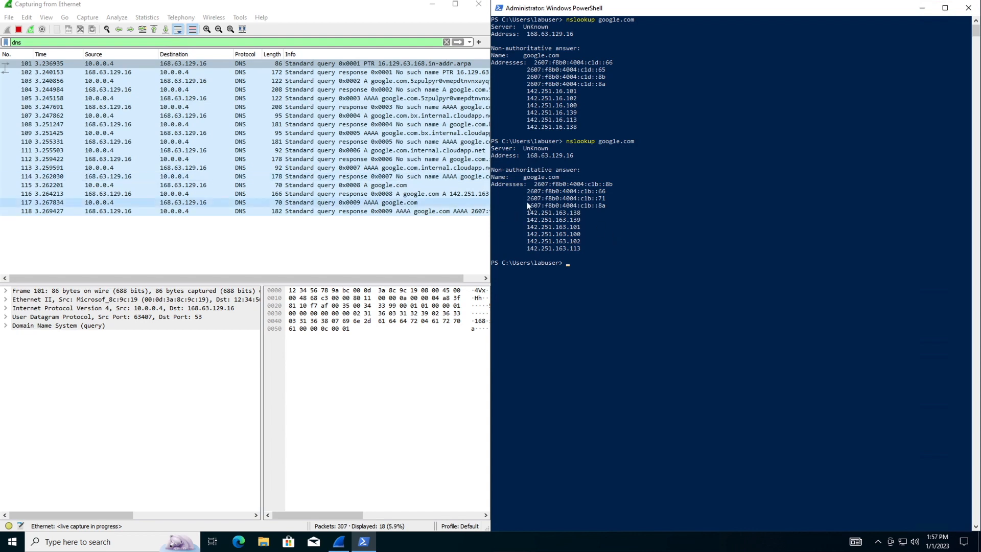
# - Examine the IPv4 addresses in the latest nslookup answer and compare them with the DNS packets in a maximized Wireshark window
pyautogui.moveTo(521, 212); pyautogui.dragTo(581, 249)
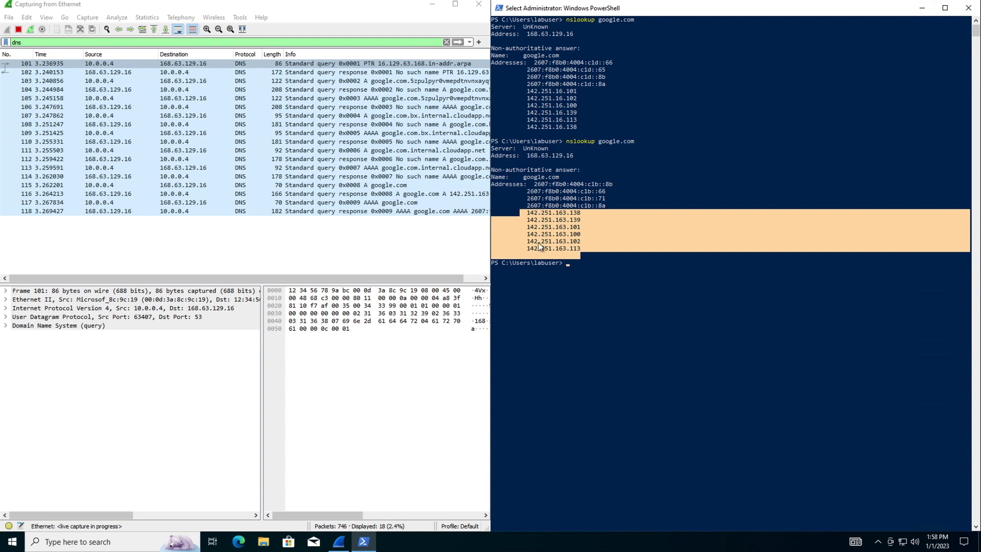
pyautogui.click(586, 277)
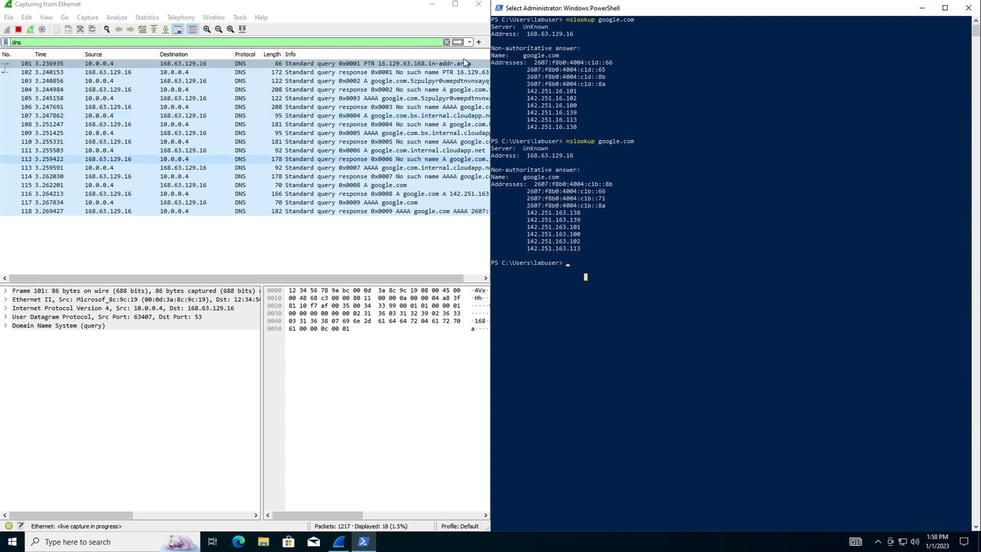
pyautogui.click(433, 4)
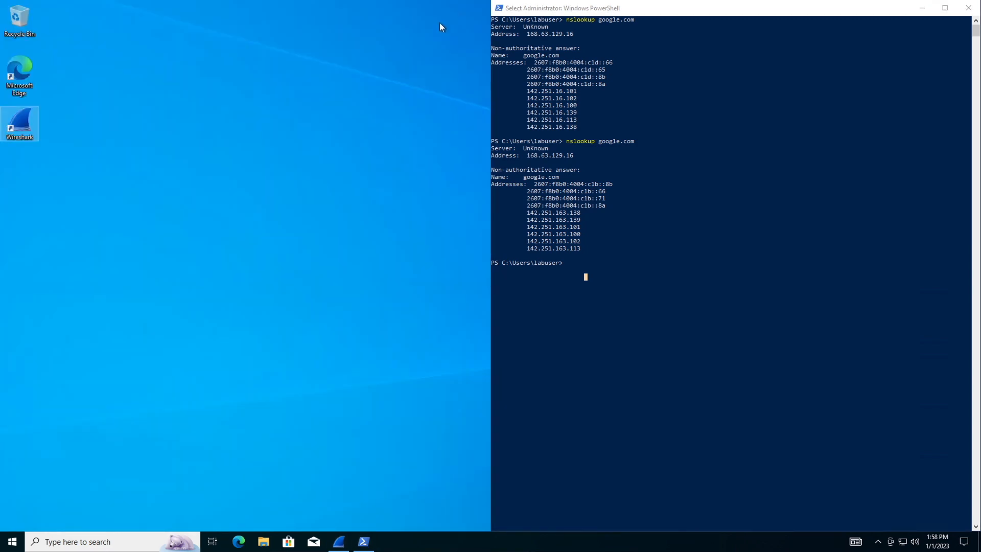
pyautogui.click(339, 541)
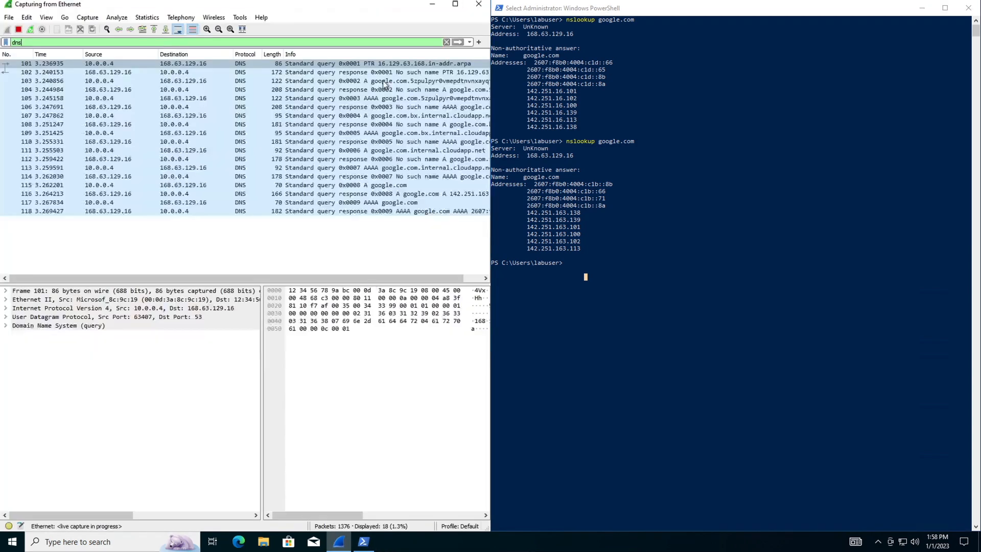
pyautogui.click(456, 4)
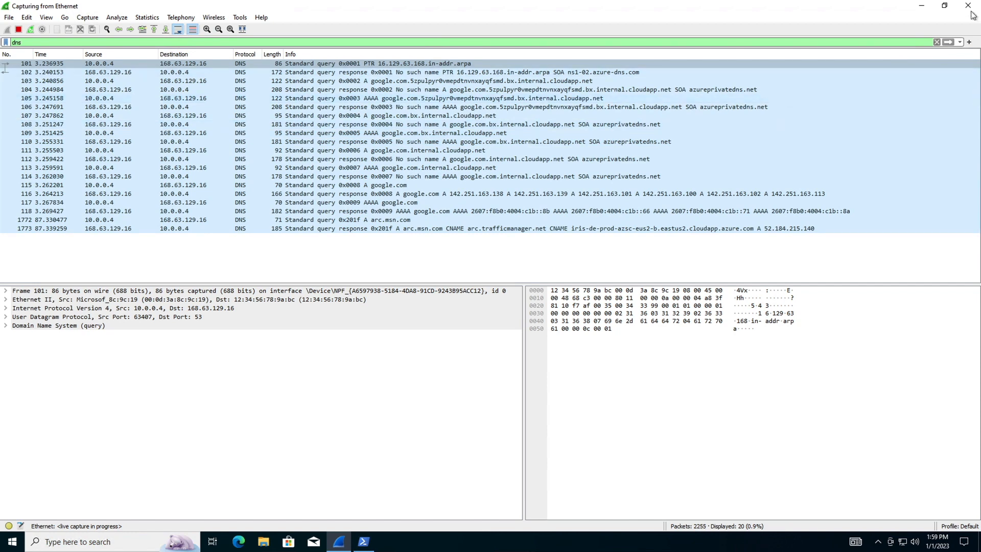
# - Restore the Wireshark window and snap it beside PowerShell so both share the screen
pyautogui.click(945, 6)
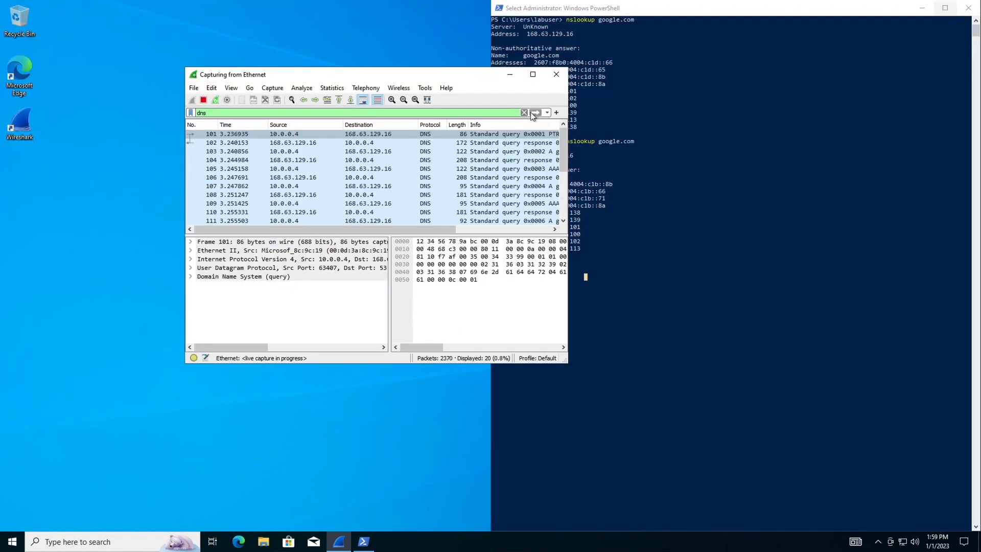
pyautogui.moveTo(470, 78); pyautogui.dragTo(8, 104)
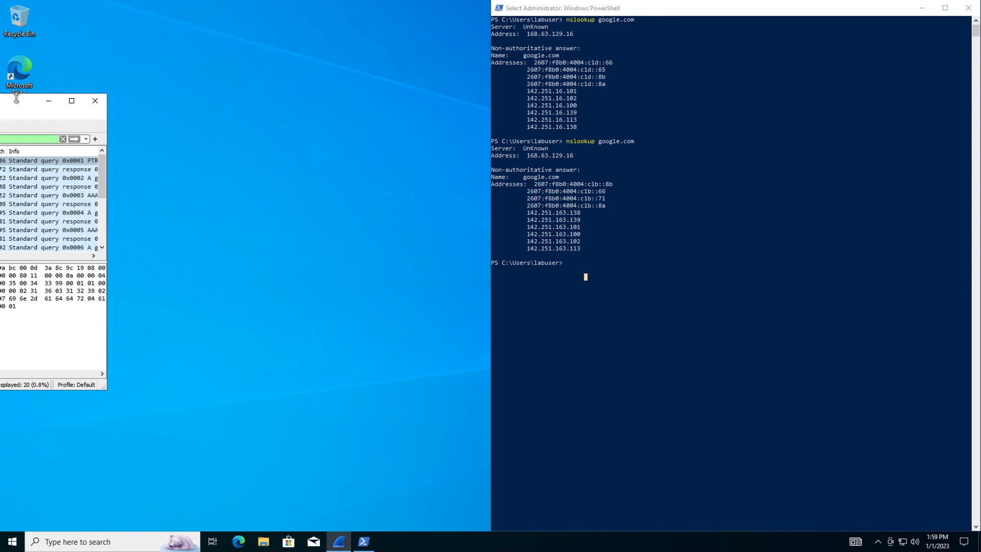
pyautogui.moveTo(16, 102); pyautogui.dragTo(0, 97)
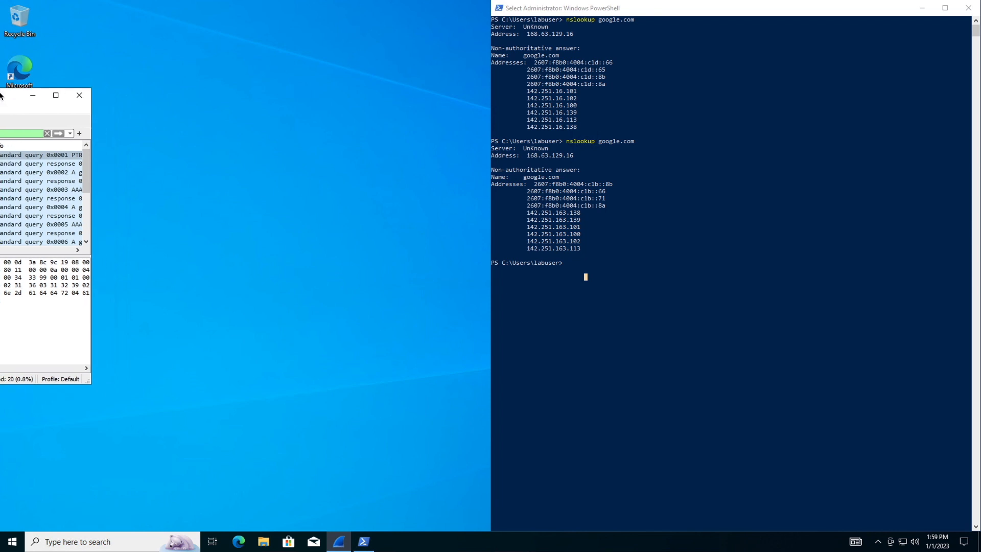
pyautogui.press('super+Left')
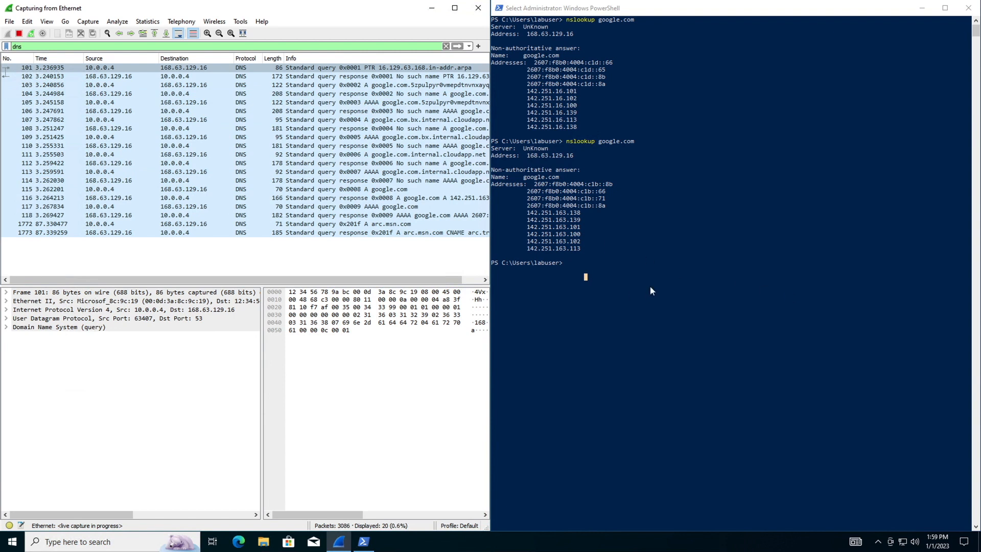
# - Clear the nslookup output from the PowerShell console with cls
pyautogui.click(572, 260)
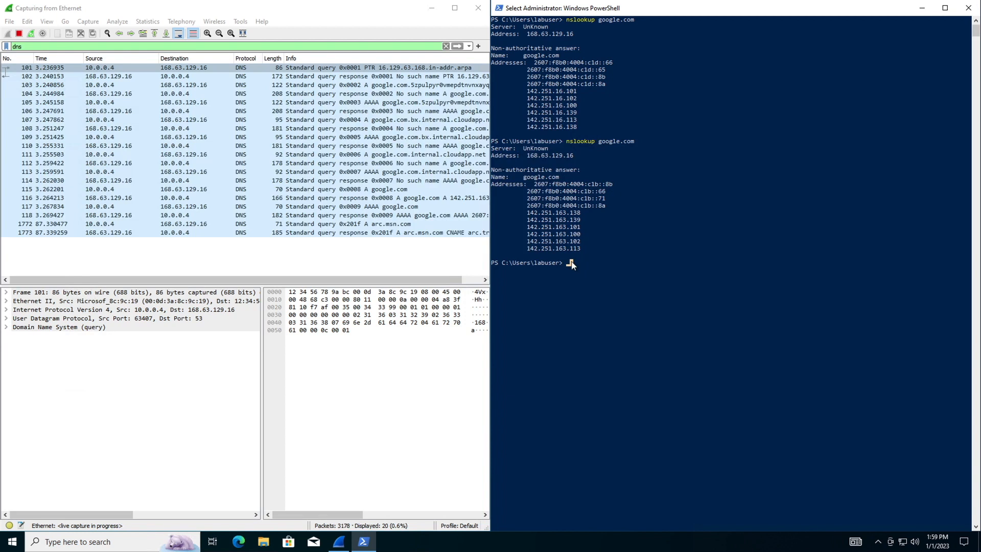
pyautogui.write('cls')
pyautogui.press('Return')
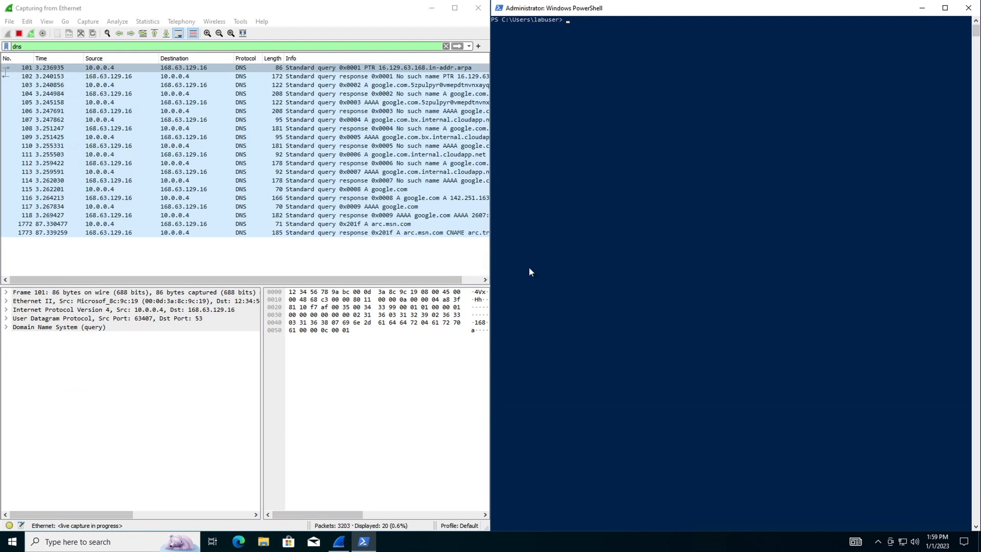
pyautogui.click(76, 69)
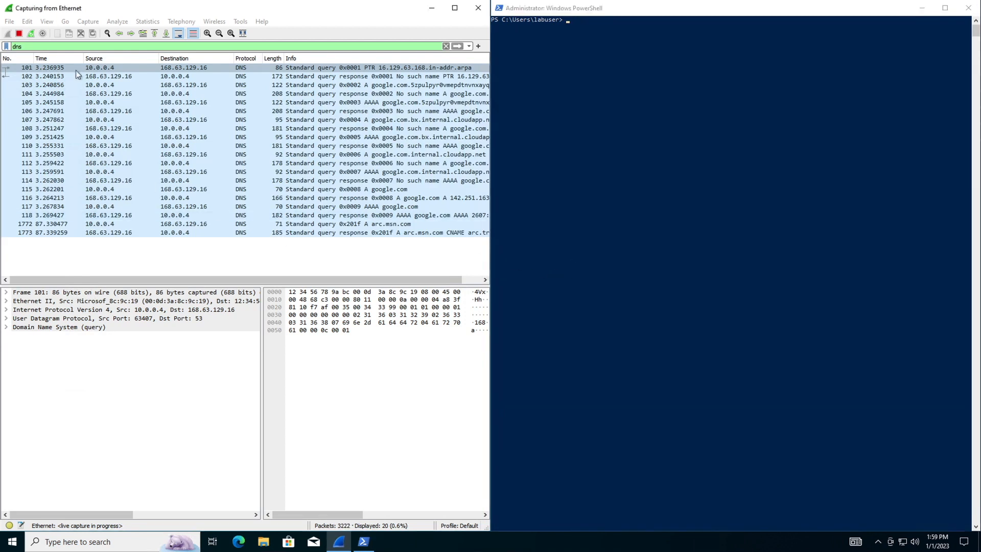
pyautogui.click(28, 47)
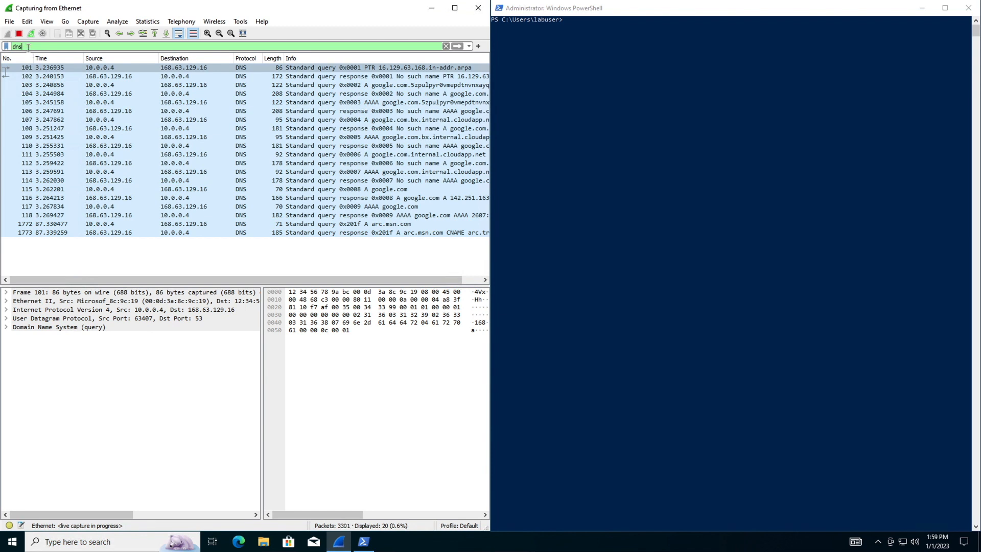
pyautogui.press('BackSpace')
pyautogui.press('BackSpace')
pyautogui.press('BackSpace')
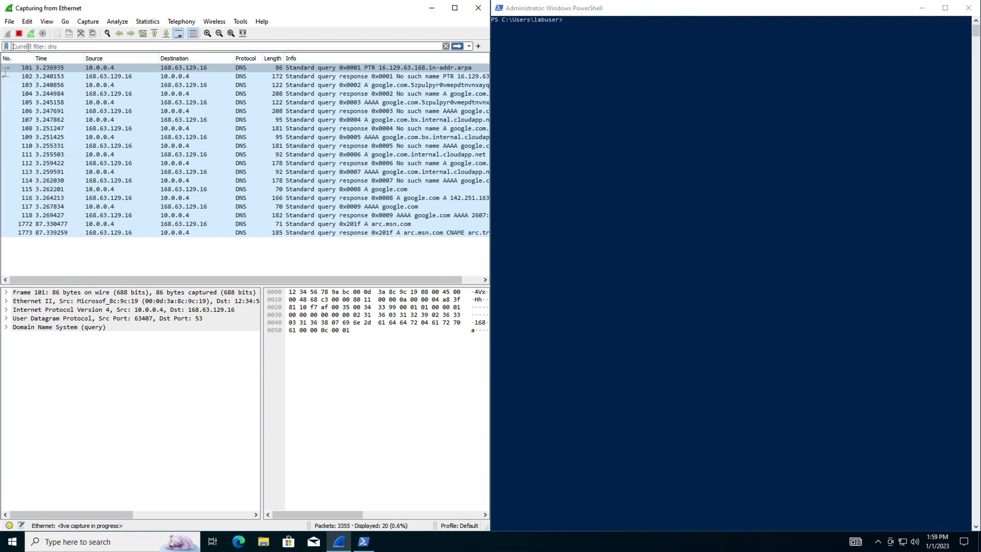
pyautogui.write('tcp.')
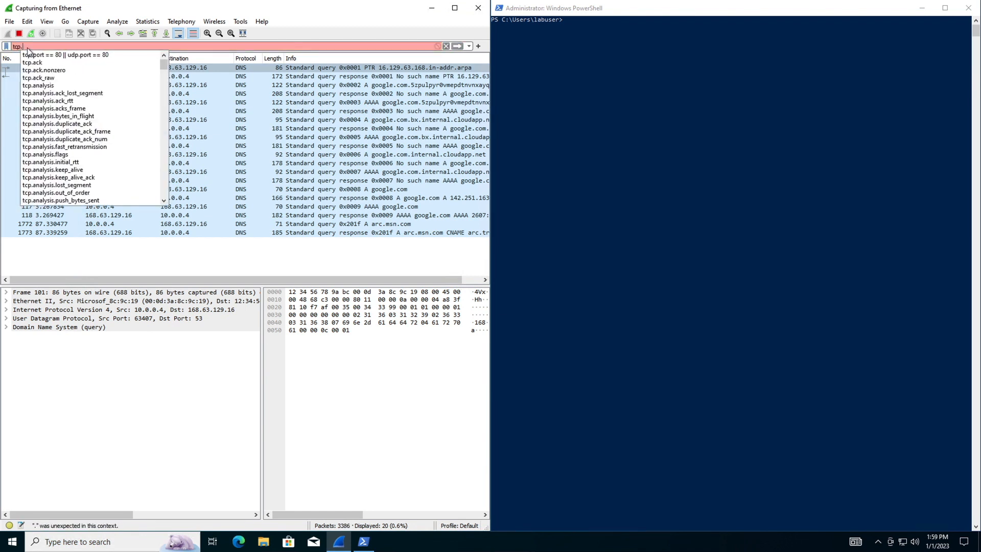
pyautogui.write('port')
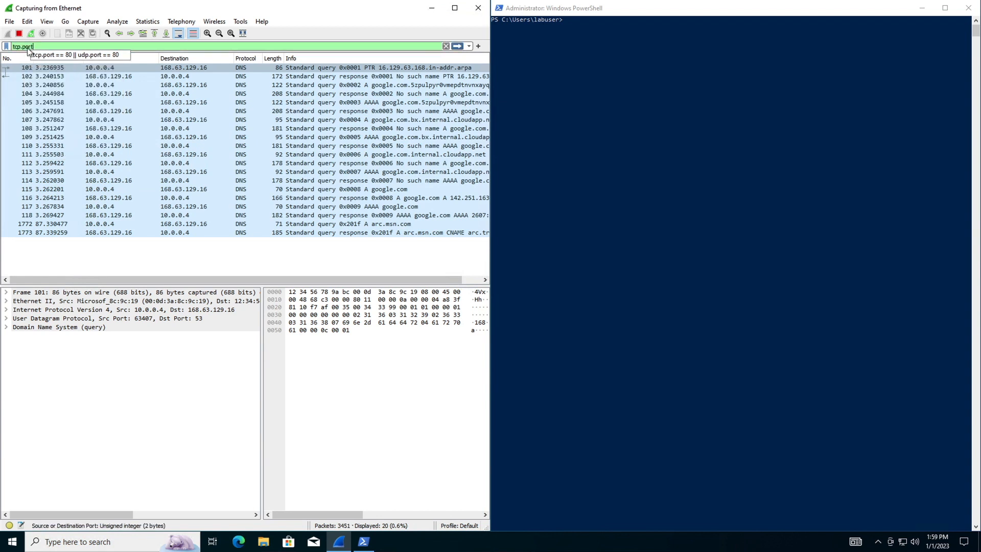
pyautogui.write('=')
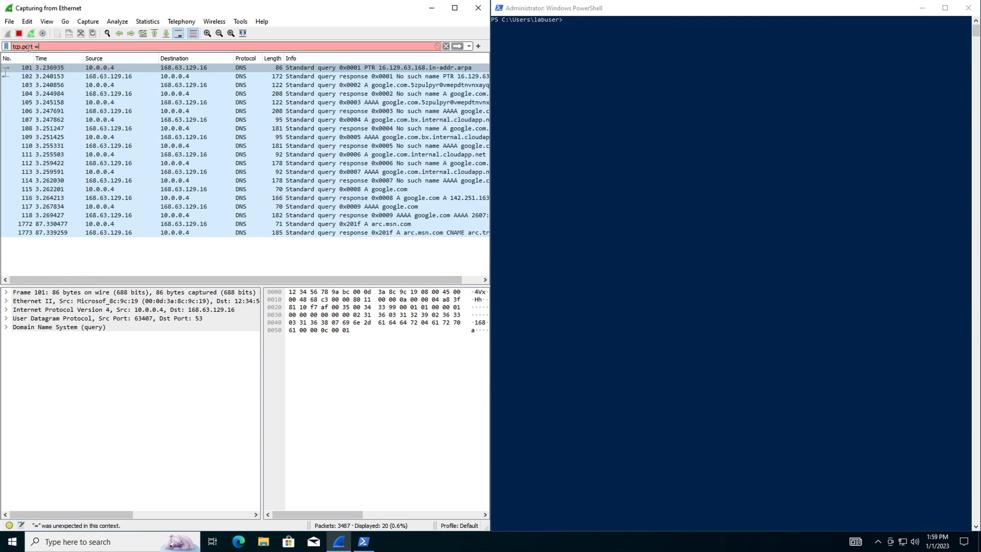
pyautogui.write('= 3389')
pyautogui.hotkey('ctrl', 'a')
pyautogui.write('dhcp')
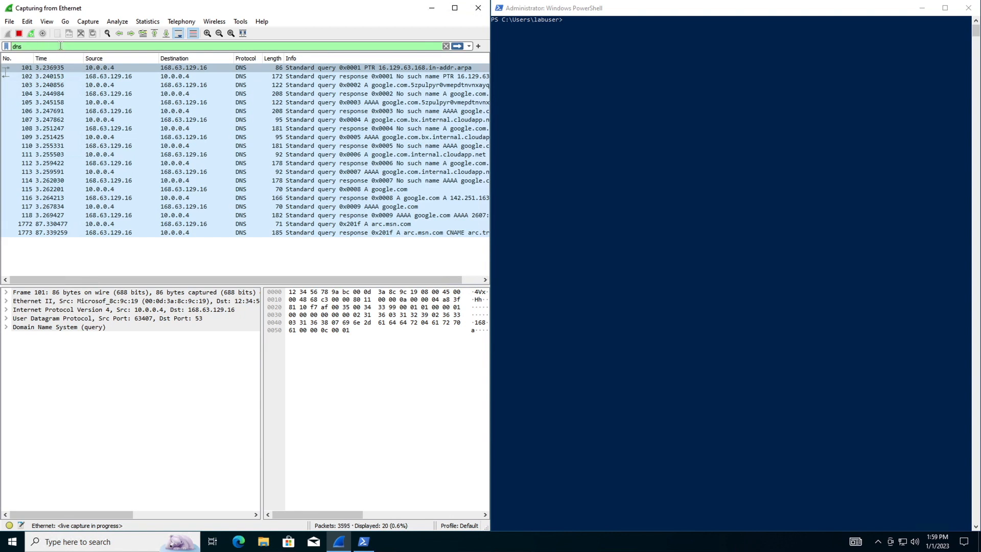
# - Replace the Wireshark display filter with tcp.port == 3389 and apply it to show the RDP traffic
pyautogui.hotkey('ctrl', 'a')
pyautogui.write('icmp')
pyautogui.press('BackSpace')
pyautogui.press('BackSpace')
pyautogui.press('BackSpace')
pyautogui.press('BackSpace')
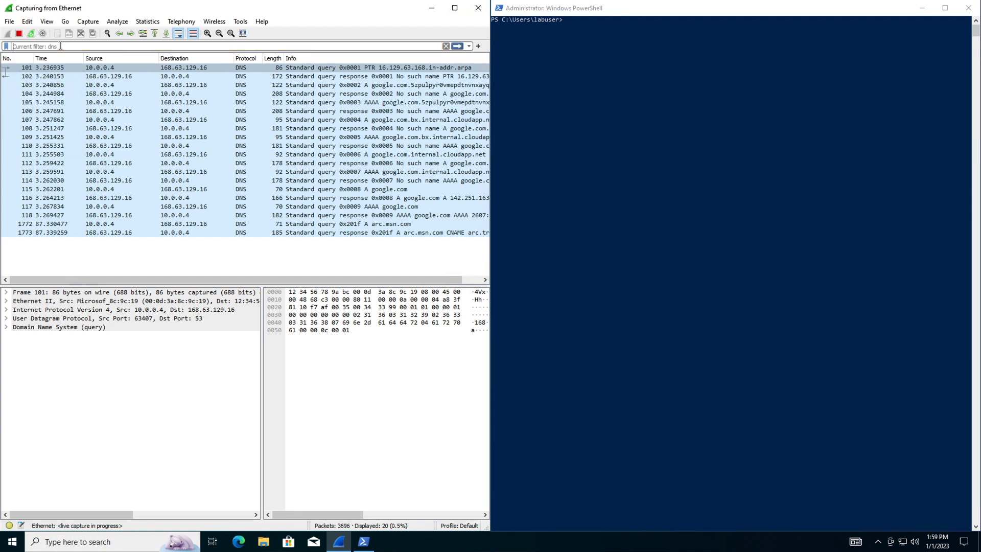
pyautogui.write('tcp.')
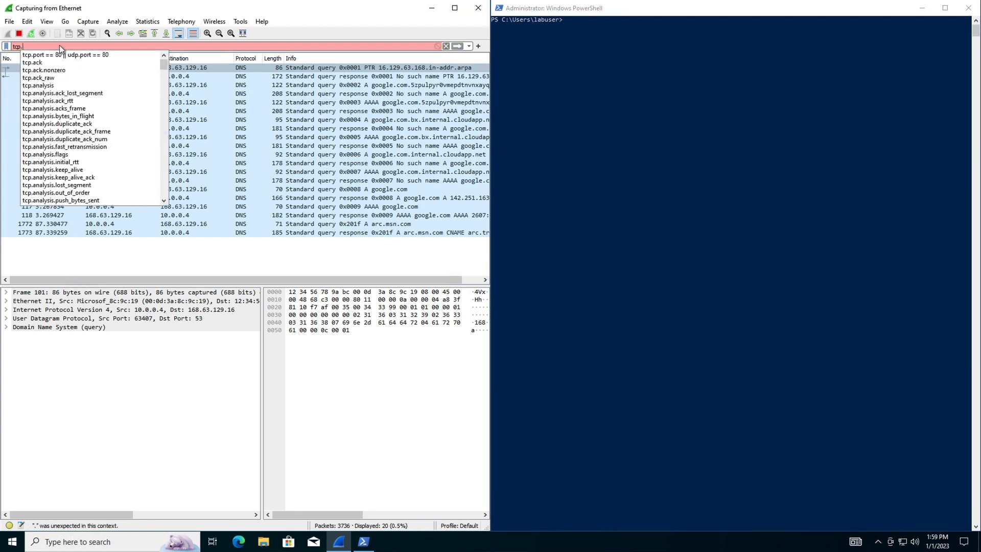
pyautogui.write('port ')
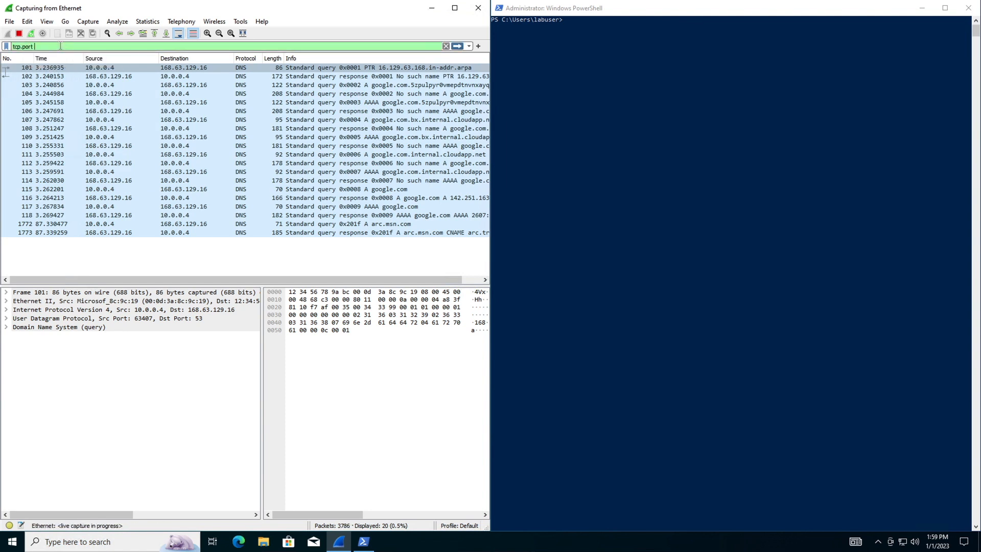
pyautogui.write('== 3389')
pyautogui.press('Return')
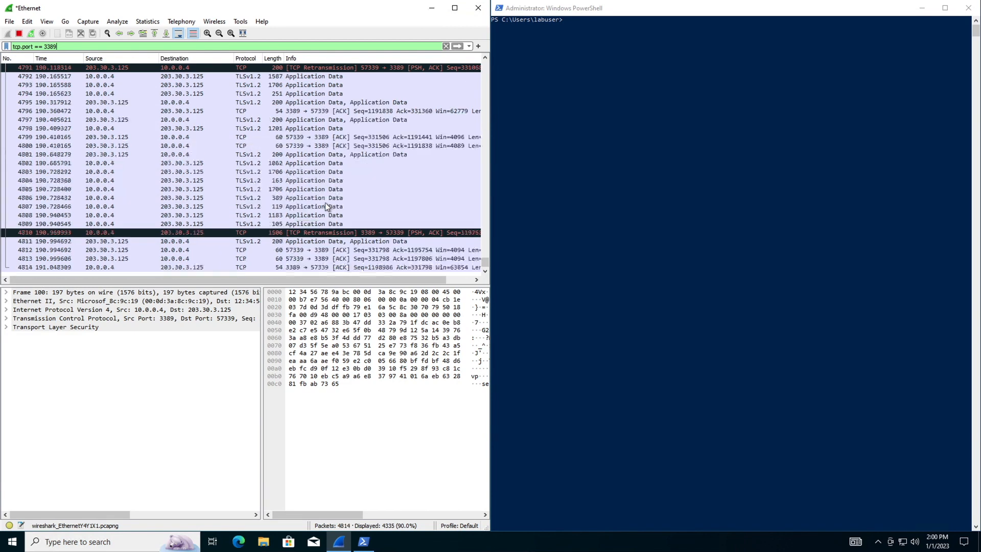
# - Minimize PowerShell and open Microsoft Edge in a smaller window beside the live Wireshark capture to generate RDP traffic
pyautogui.click(627, 198)
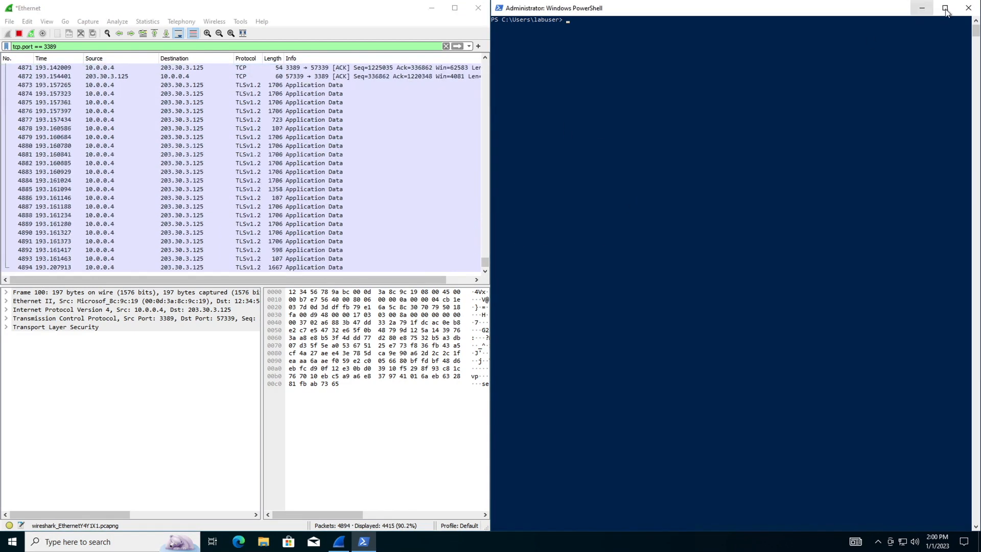
pyautogui.click(922, 8)
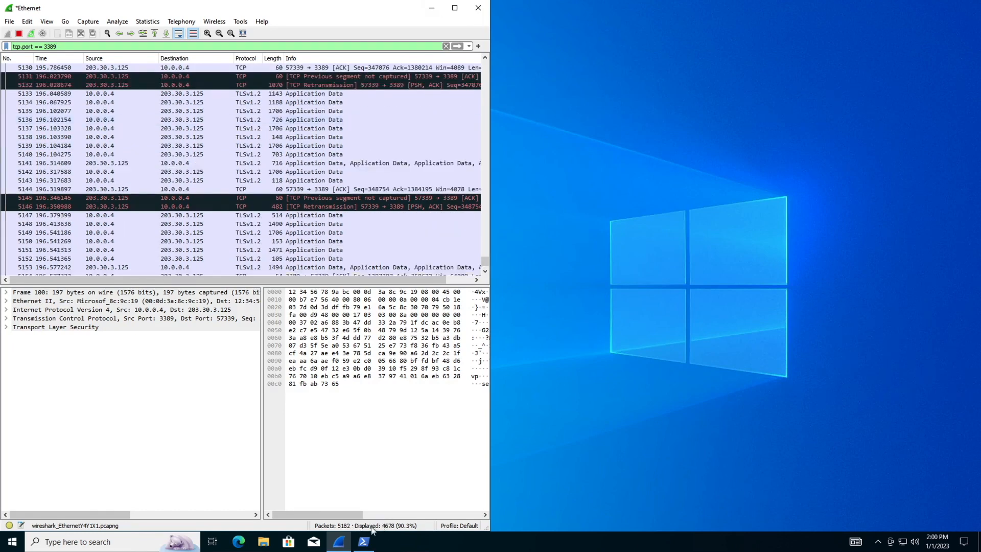
pyautogui.click(238, 541)
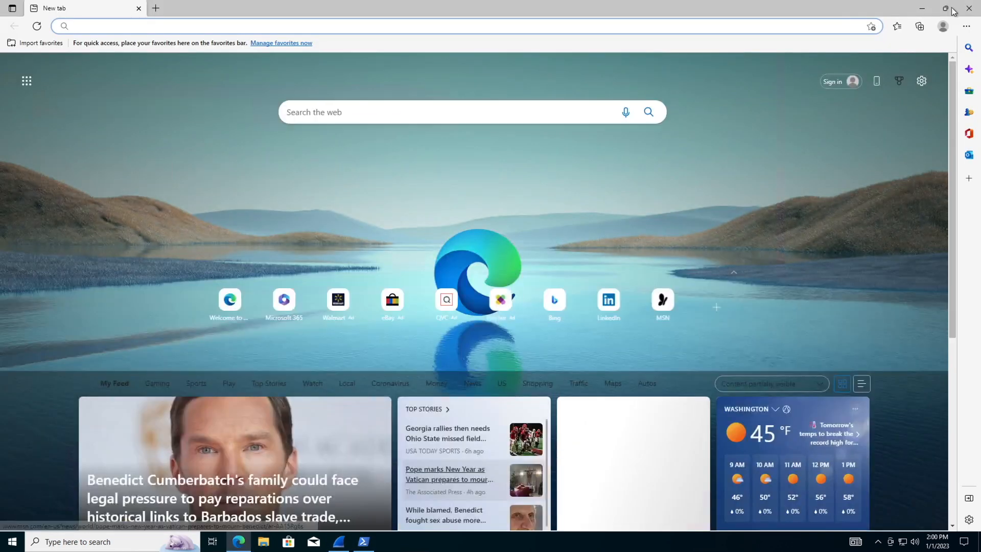
pyautogui.click(946, 9)
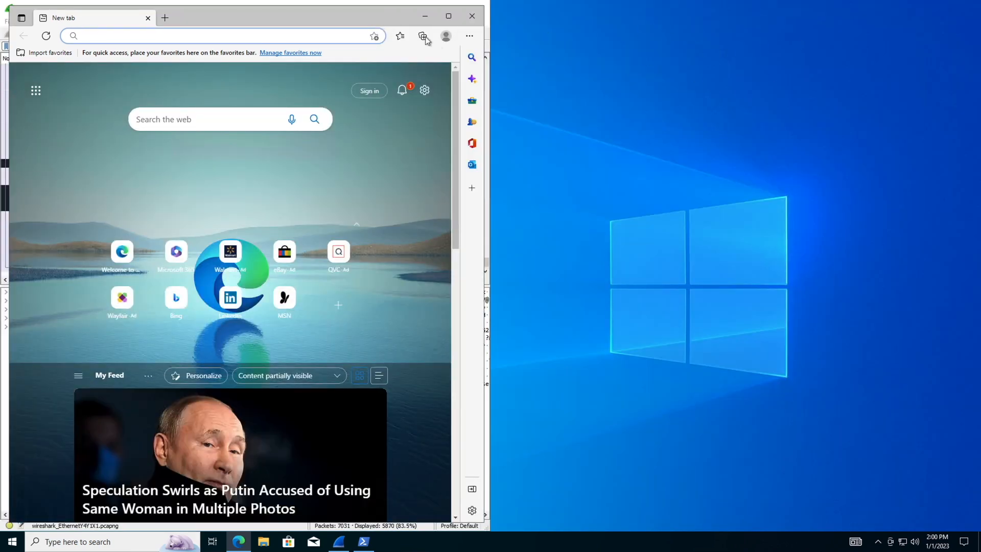
pyautogui.moveTo(225, 20); pyautogui.dragTo(392, 17)
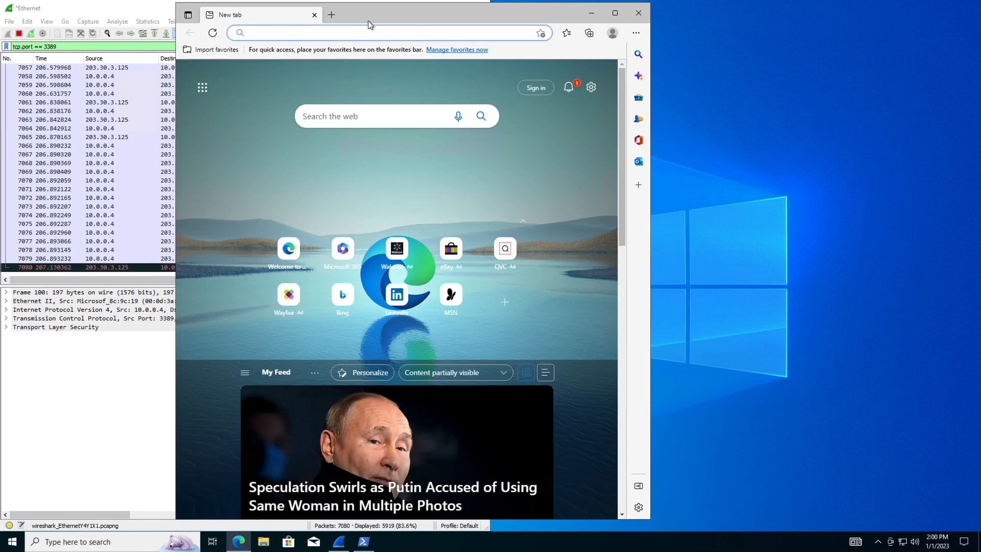
pyautogui.moveTo(535, 34); pyautogui.dragTo(789, 47)
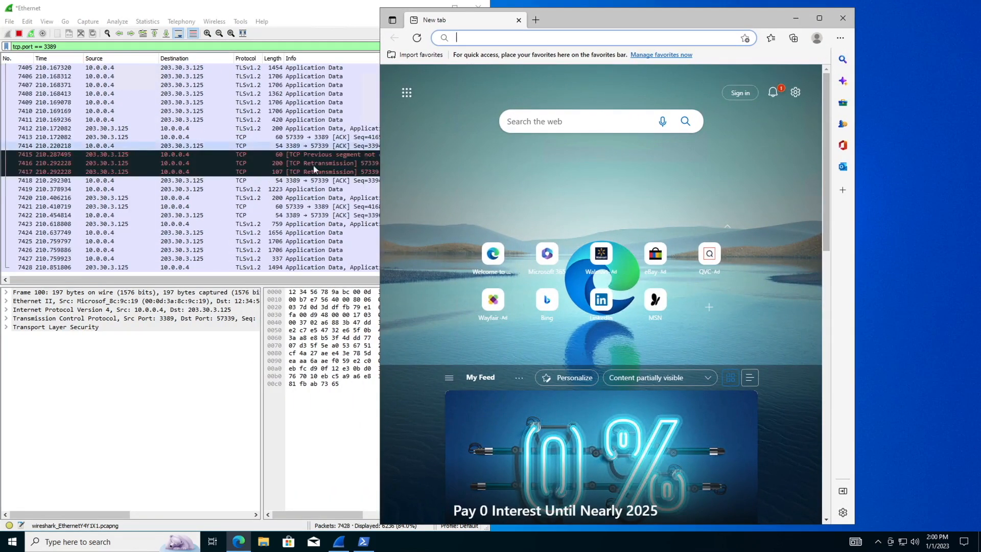
# - Examine a packet between 203.30.3.125 and 10.0.0.4 in the filtered RDP traffic, and close the Edge window
pyautogui.click(319, 234)
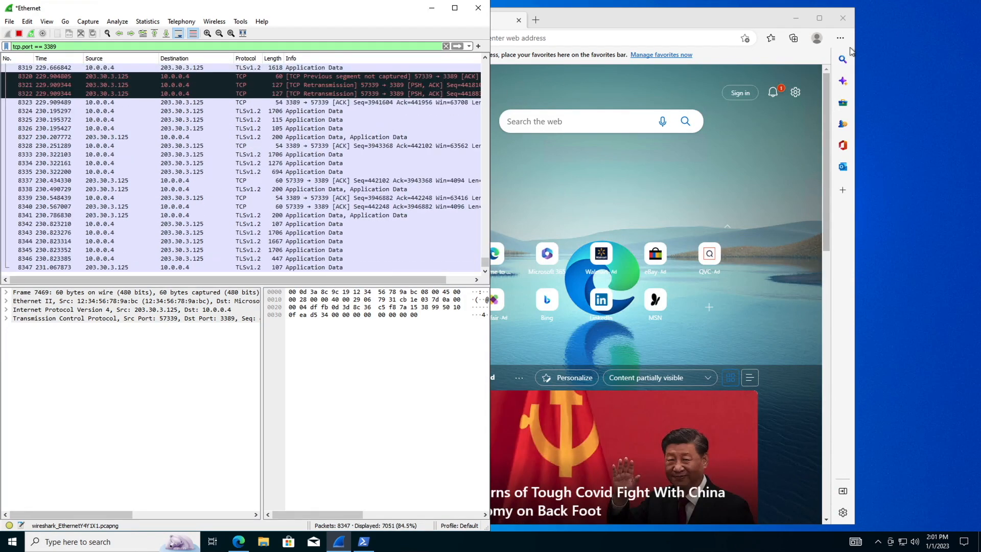
pyautogui.click(843, 19)
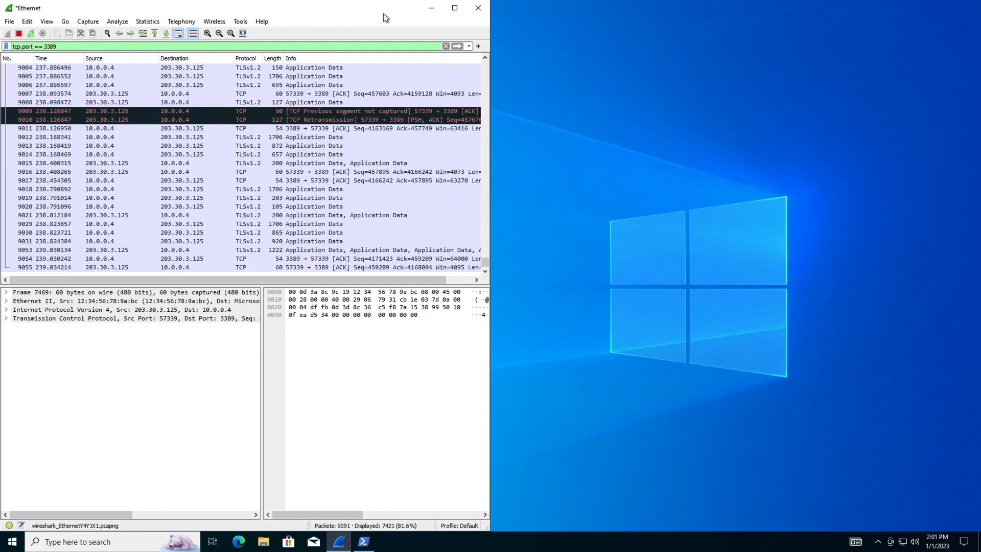
# - Unsnap the Wireshark window and quit Wireshark, stopping the capture without saving the packets
pyautogui.moveTo(383, 13); pyautogui.dragTo(682, 98)
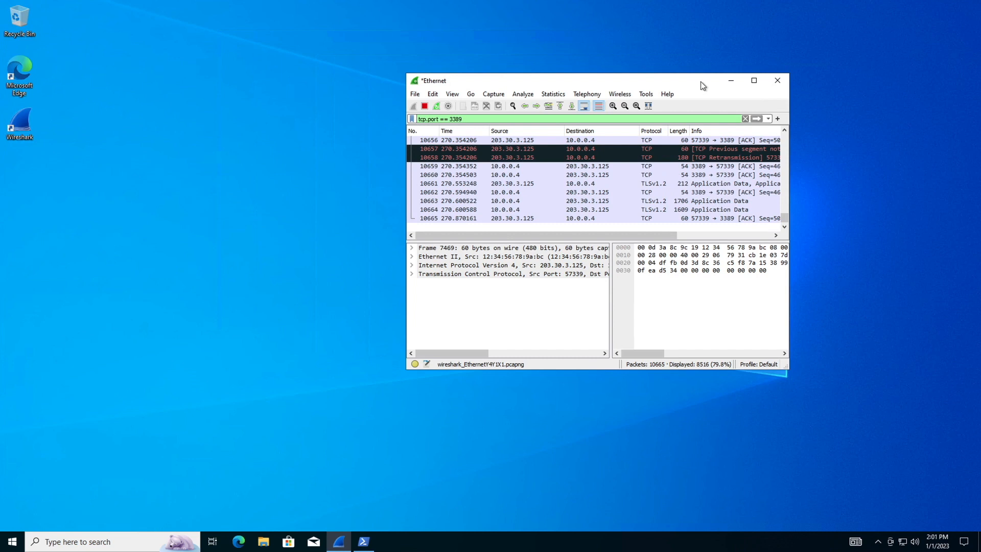
pyautogui.click(771, 84)
pyautogui.click(510, 282)
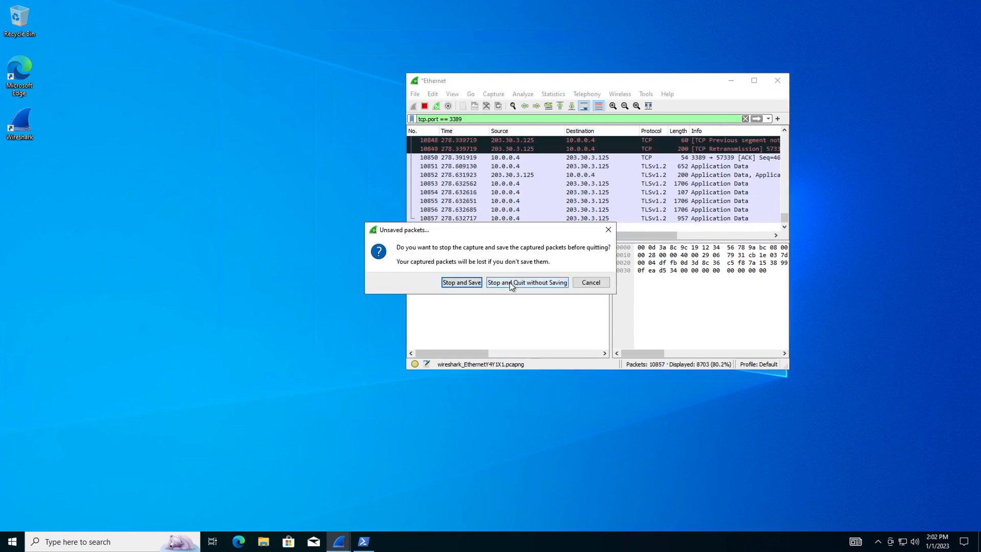